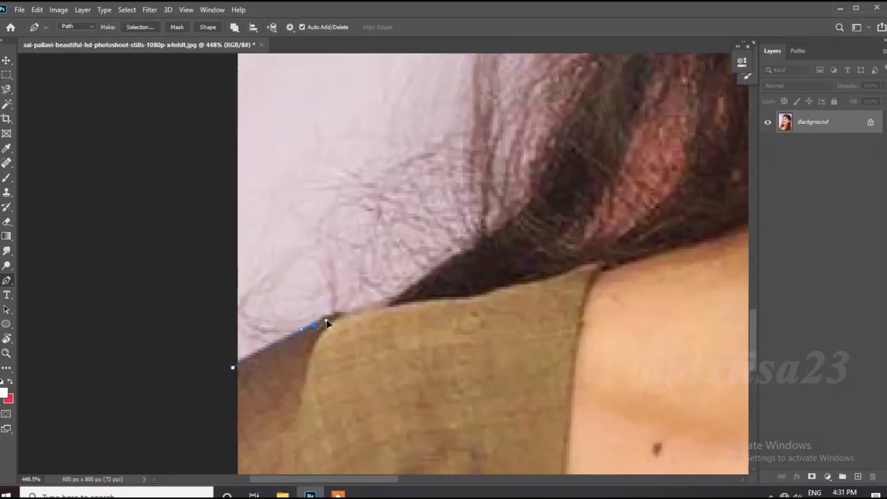
Place pen path points along the left shoulder and up the hair edge.
click(333, 316)
click(362, 309)
click(414, 282)
click(452, 254)
scroll(457, 256, down, 3)
click(406, 224)
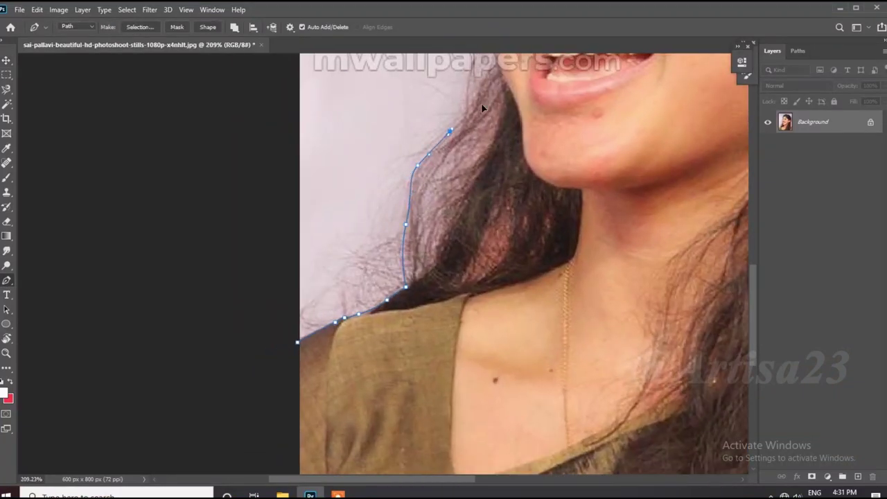
scroll(429, 181, up, 2)
scroll(374, 261, up, 2)
scroll(365, 168, down, 1)
scroll(367, 277, up, 2)
Curve the path up the cheek and around the eyelashes at the eye's outer corner.
mouse_move(374, 326)
mouse_down()
mouse_move(365, 307)
mouse_move(381, 239)
mouse_up()
scroll(348, 280, up, 3)
drag(336, 278, 370, 203)
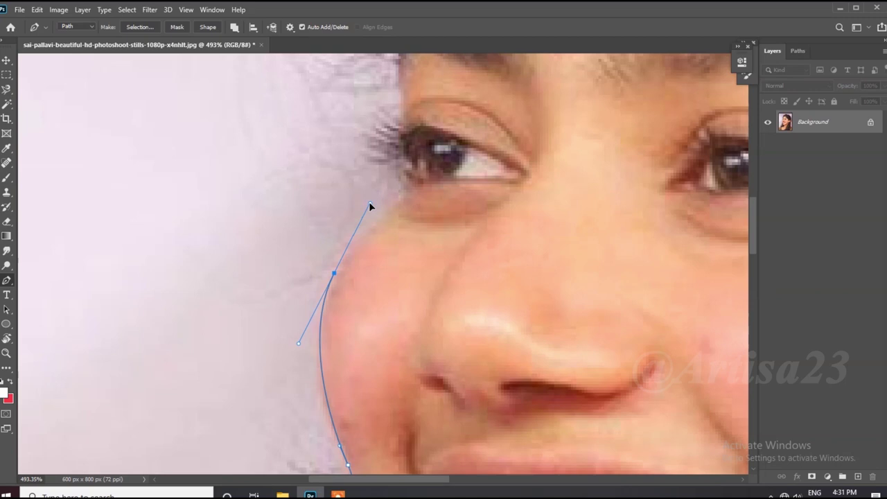
scroll(367, 237, down, 1)
scroll(301, 313, up, 2)
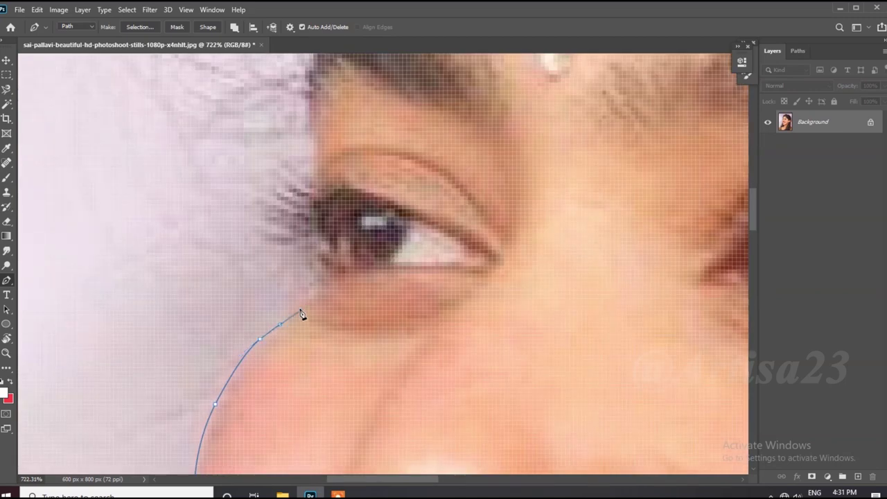
scroll(311, 307, up, 1)
drag(282, 316, 316, 291)
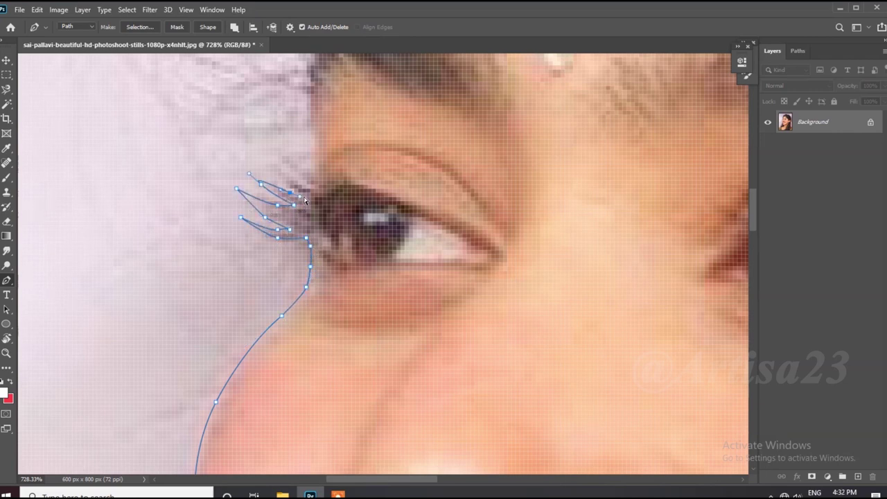
drag(318, 187, 274, 151)
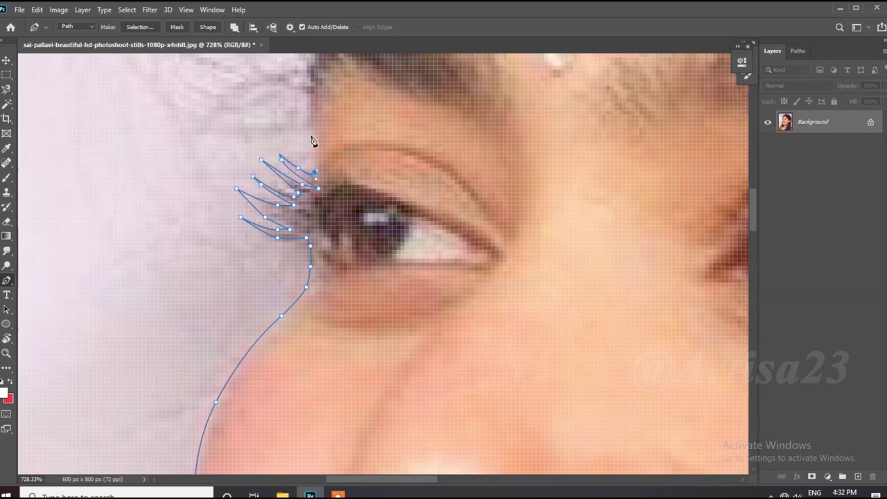
Extend the path up toward the eyebrow and along the hairline.
scroll(312, 142, up, 5)
scroll(331, 195, down, 3)
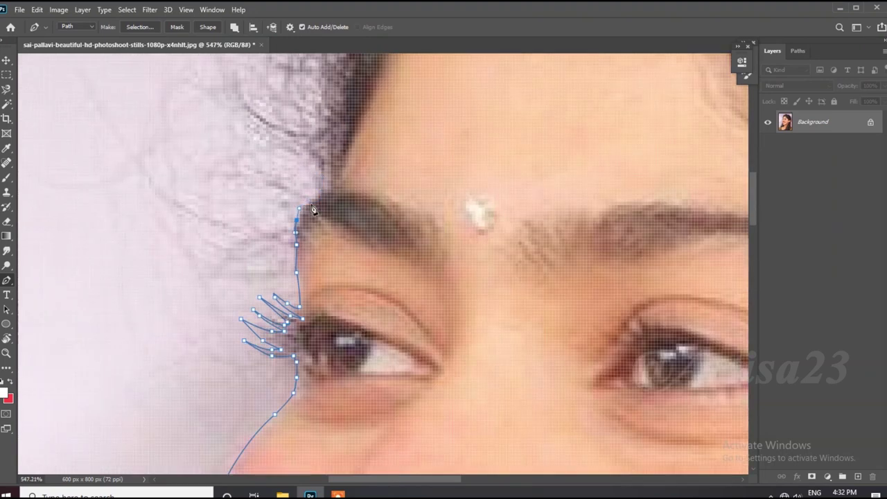
scroll(312, 201, up, 2)
scroll(298, 229, up, 2)
click(285, 270)
scroll(285, 271, down, 3)
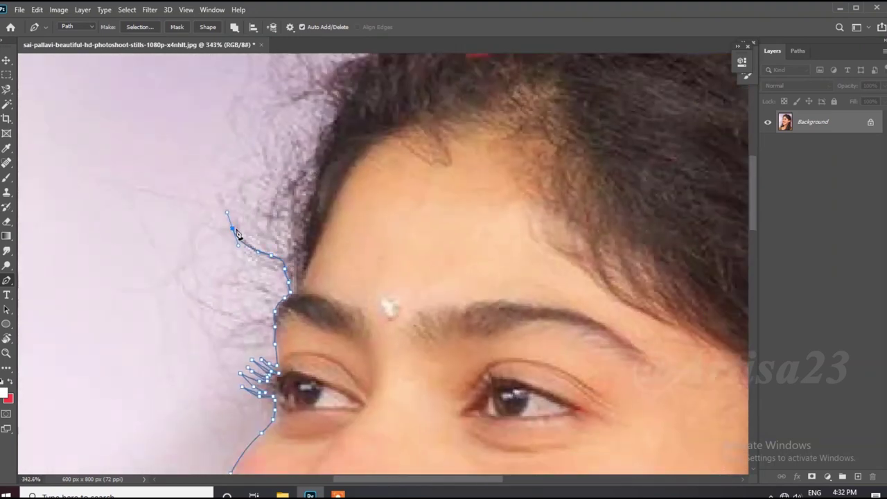
scroll(237, 234, up, 2)
drag(286, 201, 297, 280)
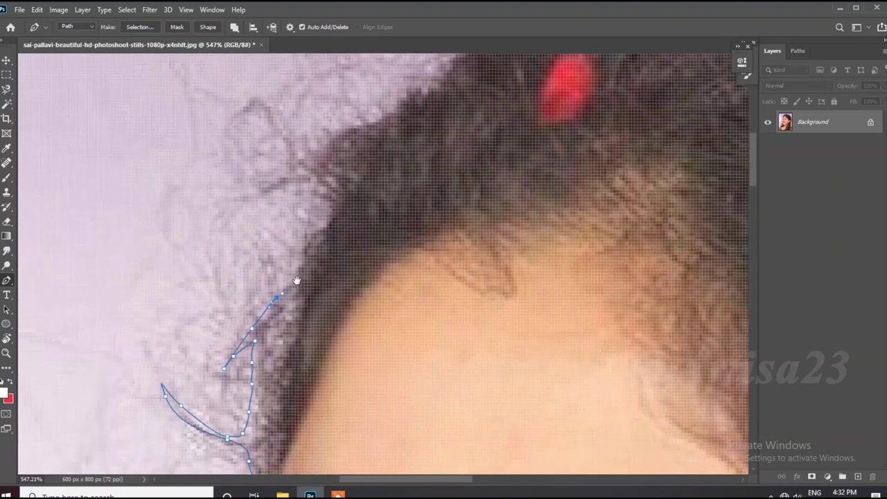
click(376, 120)
click(403, 92)
click(420, 86)
drag(423, 88, 336, 234)
click(351, 213)
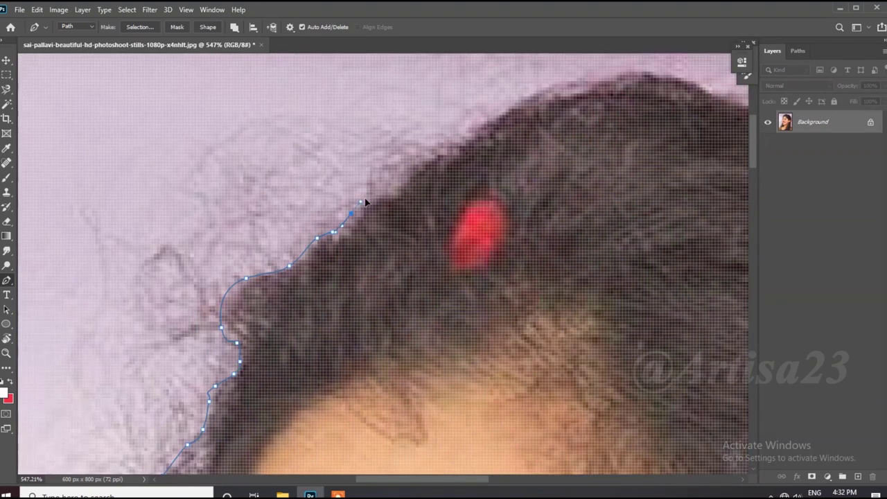
Continue the path over the top of the hair and crown to the right side of the head.
click(418, 161)
mouse_move(568, 83)
mouse_down()
mouse_move(331, 171)
mouse_move(143, 137)
mouse_up()
scroll(259, 159, down, 1)
drag(501, 218, 521, 240)
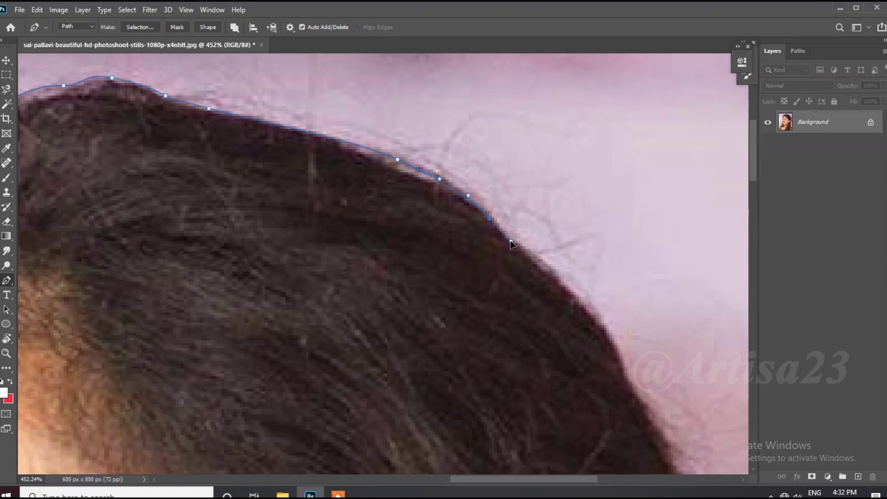
drag(629, 369, 449, 235)
drag(478, 396, 500, 168)
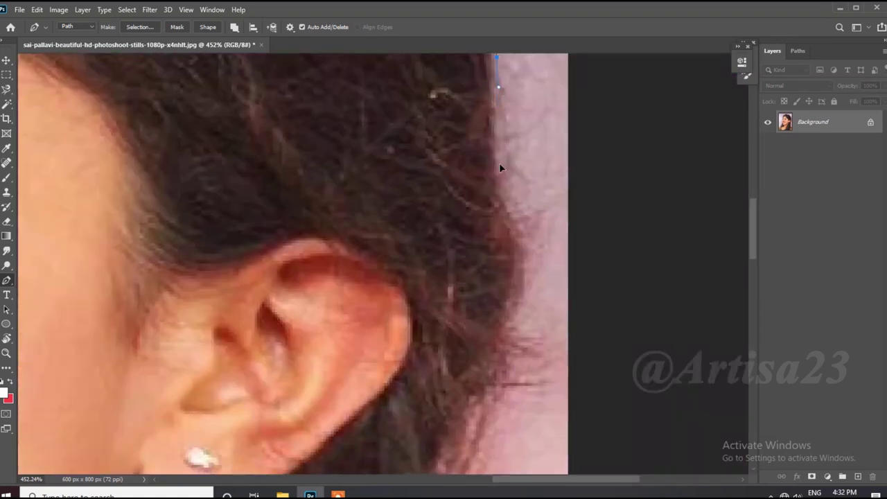
drag(525, 393, 523, 257)
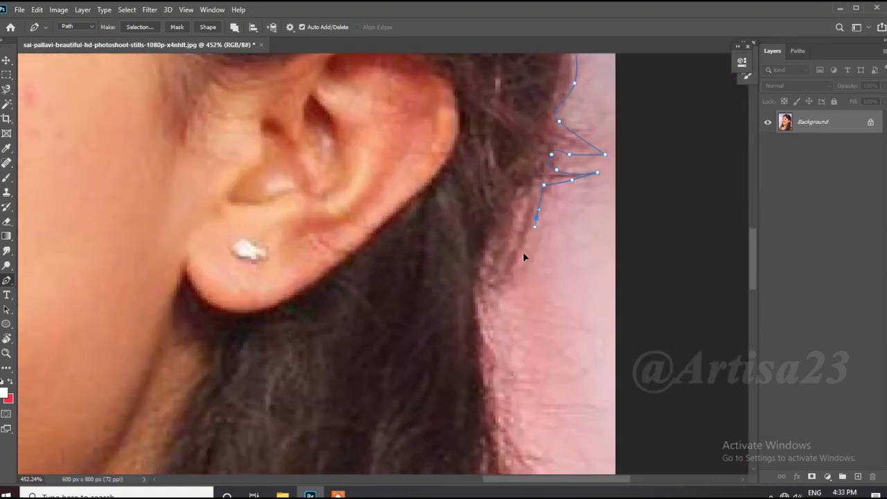
Trace the path down the hair behind the ear toward the right shoulder.
drag(500, 389, 451, 130)
drag(480, 200, 451, 243)
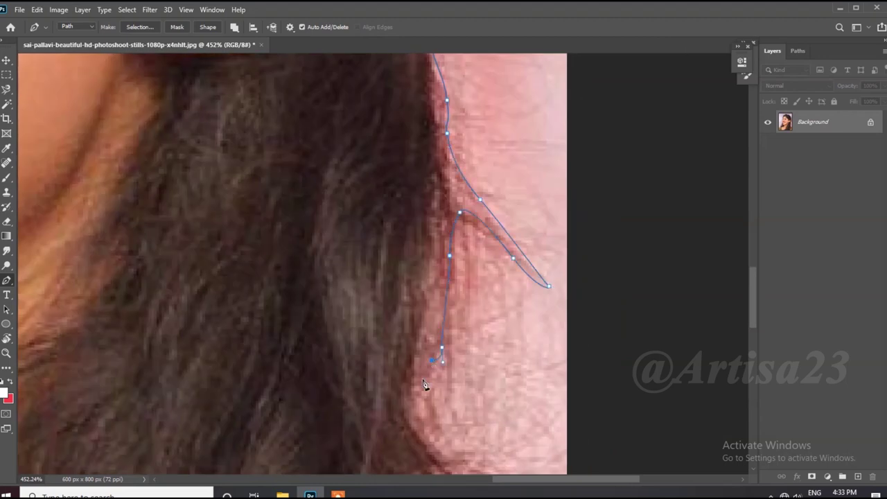
drag(424, 385, 414, 241)
drag(418, 295, 452, 340)
drag(477, 387, 442, 340)
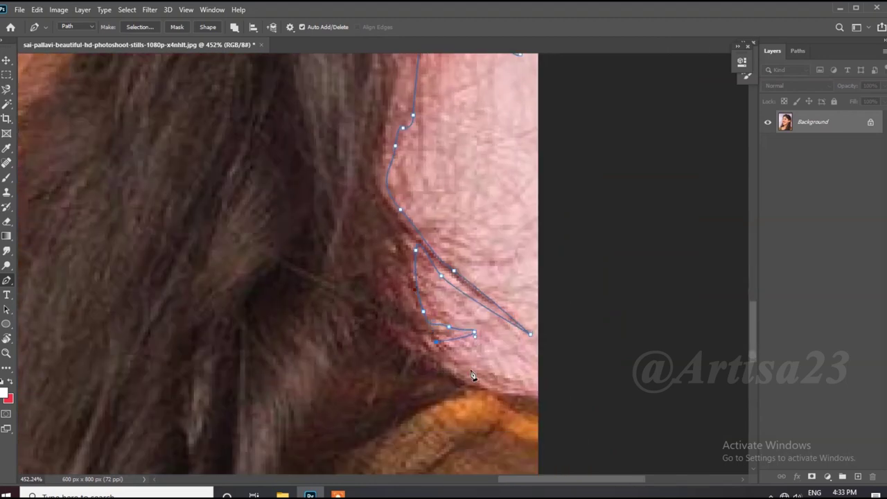
scroll(471, 375, down, 5)
scroll(580, 227, down, 5)
Loop the path below the portrait and close it at its starting point.
click(527, 392)
drag(441, 430, 388, 437)
click(263, 424)
click(258, 410)
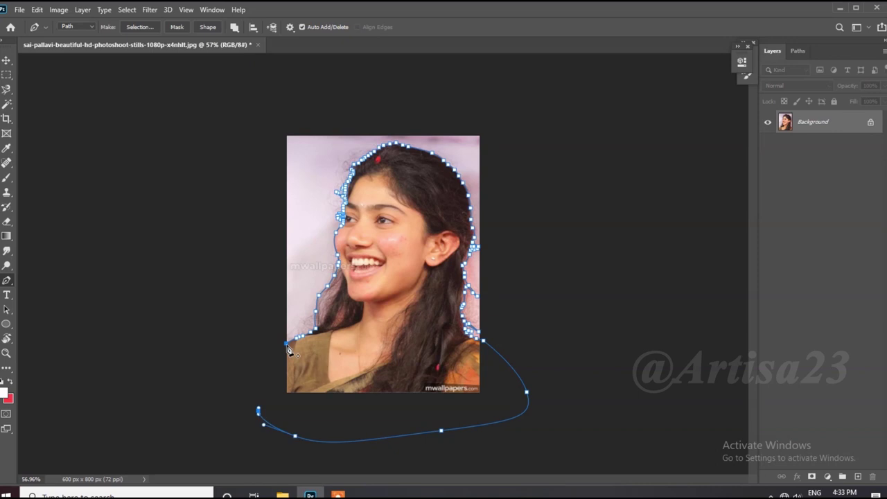
click(287, 346)
scroll(384, 277, up, 2)
Turn the traced path into a selection and copy the figure onto its own layer.
scroll(384, 277, up, 2)
right_click(427, 255)
click(472, 102)
click(508, 130)
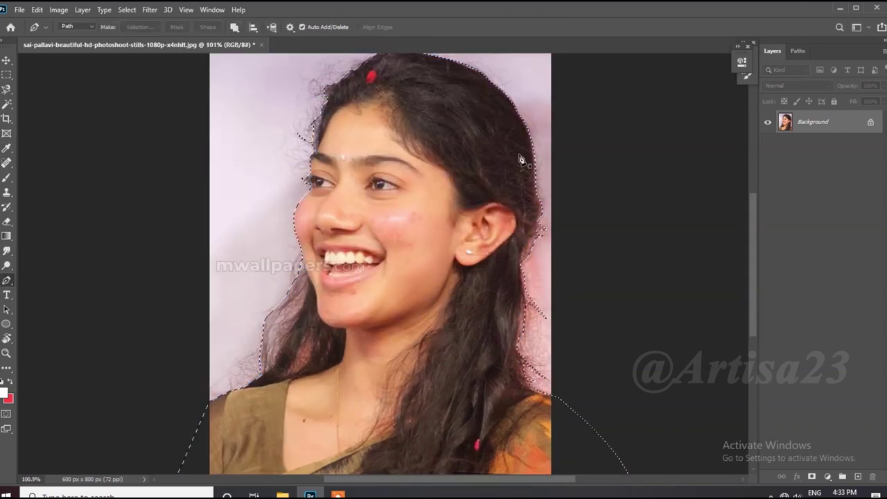
key(ctrl+j)
key(ctrl+0)
Widen the canvas on both sides and upward with the Crop tool.
key(c)
drag(502, 263, 658, 270)
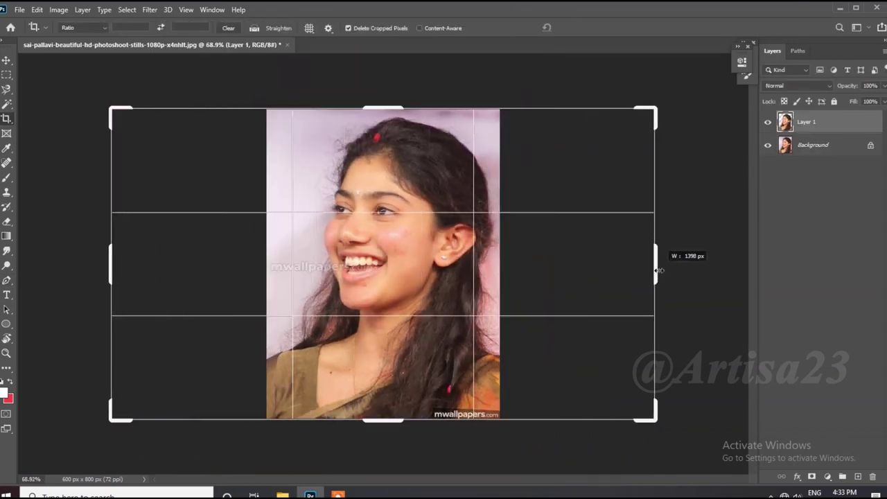
drag(392, 108, 390, 83)
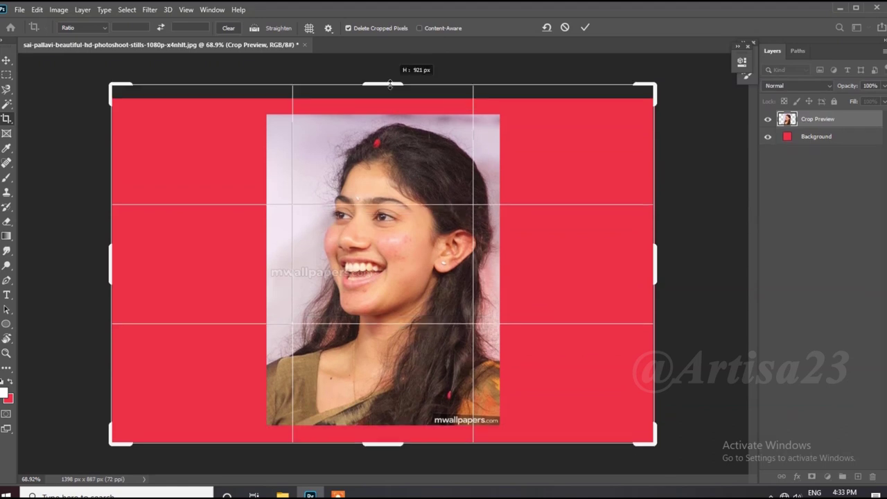
key(Return)
Add a new layer above the background and fill it with a brown sampled from the photo.
click(817, 137)
click(858, 477)
click(6, 392)
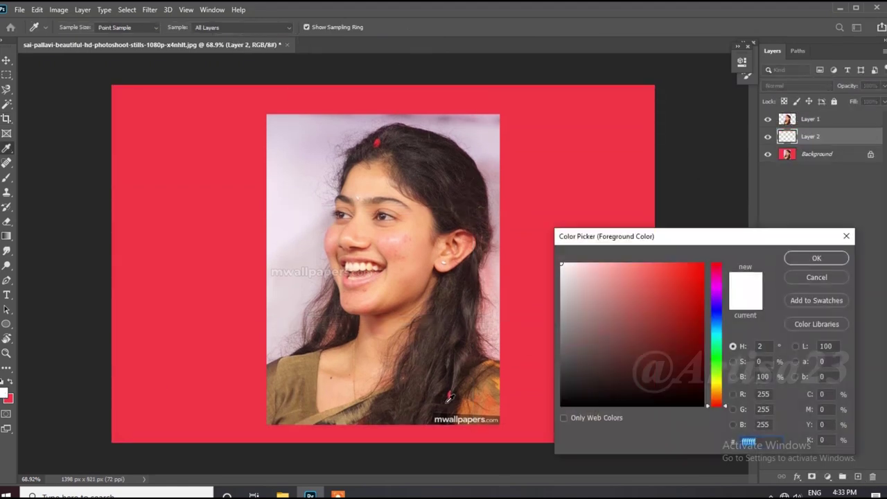
click(294, 393)
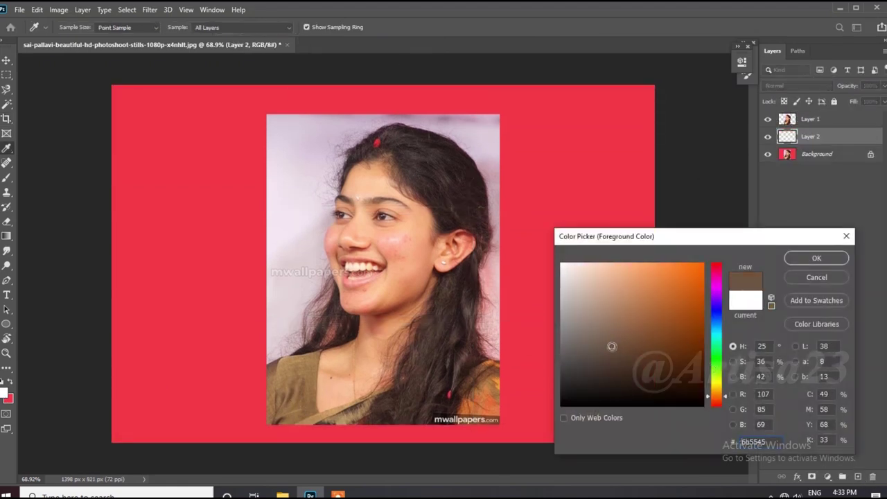
key(Escape)
key(c)
key(alt+BackSpace)
Enlarge the canvas on all sides and fill the new border with brown.
key(ctrl+0)
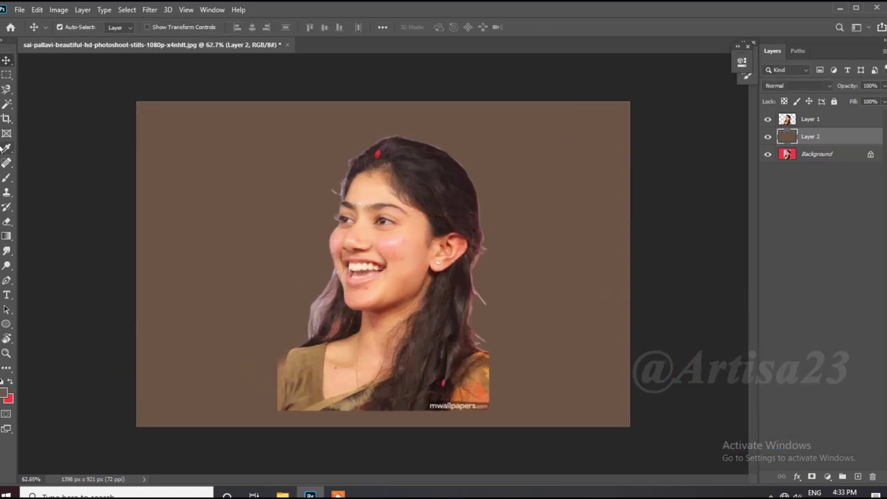
drag(397, 110, 383, 94)
drag(383, 428, 384, 434)
drag(629, 262, 636, 262)
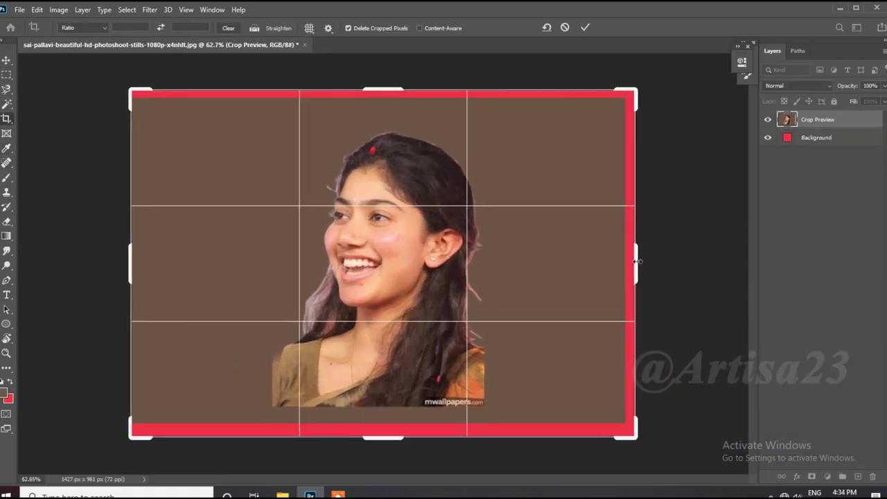
key(Return)
key(alt+BackSpace)
Save the document as sai -01.psd.
key(v)
key(ctrl+0)
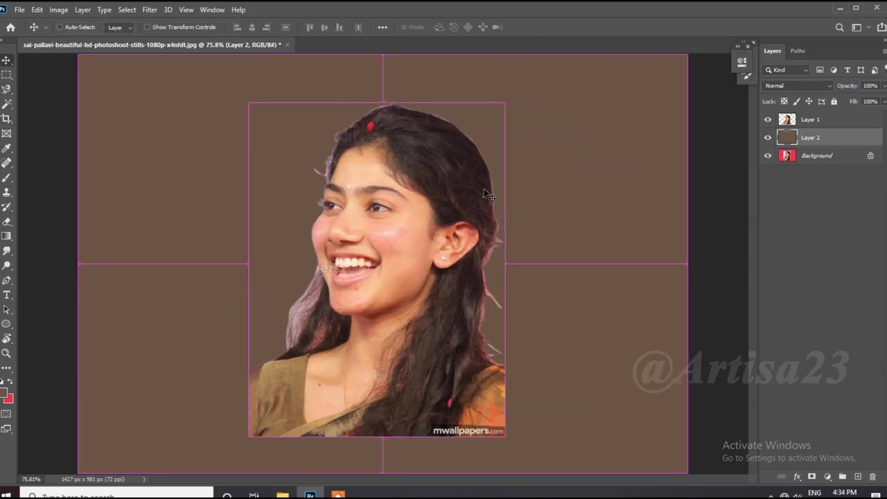
key(ctrl+shift+s)
drag(237, 214, 81, 214)
key(Delete)
text(1)
key(Return)
Save a copy of the document as sai -01a.psd.
scroll(265, 173, down, 2)
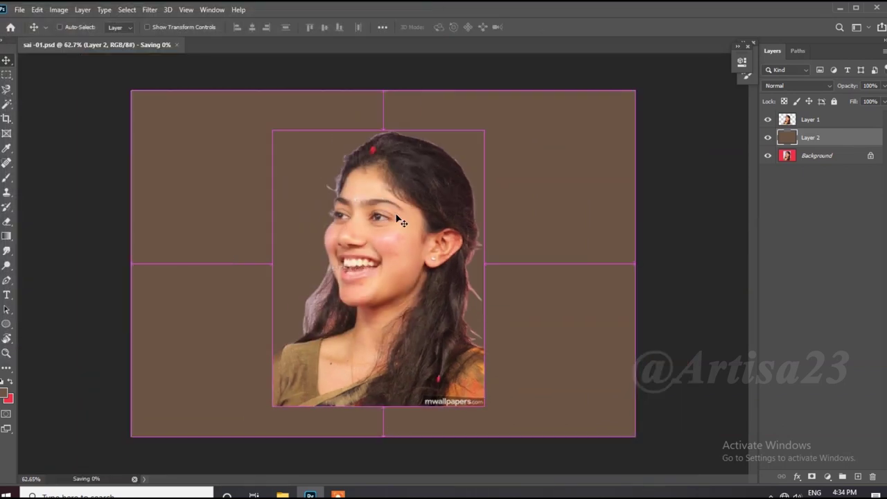
click(20, 9)
click(40, 145)
click(334, 341)
scroll(495, 237, up, 2)
scroll(289, 304, up, 2)
scroll(368, 170, up, 2)
Duplicate the cut-out portrait layer, hide the copy, and save.
click(809, 119)
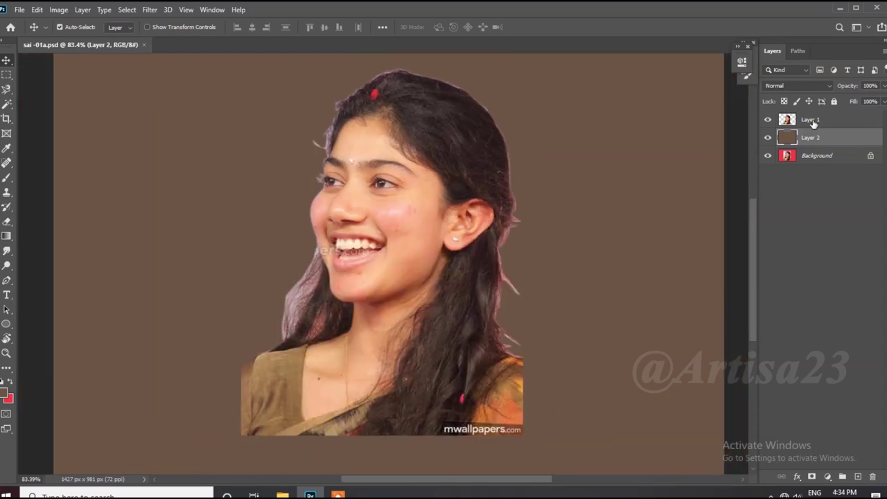
key(ctrl+j)
click(768, 137)
key(ctrl+s)
scroll(499, 209, up, 2)
scroll(416, 192, up, 2)
scroll(395, 153, up, 2)
Apply Levels 17 / 1.00 / 246 to the portrait, then duplicate the layer again.
click(58, 9)
mouse_move(187, 83)
click(187, 49)
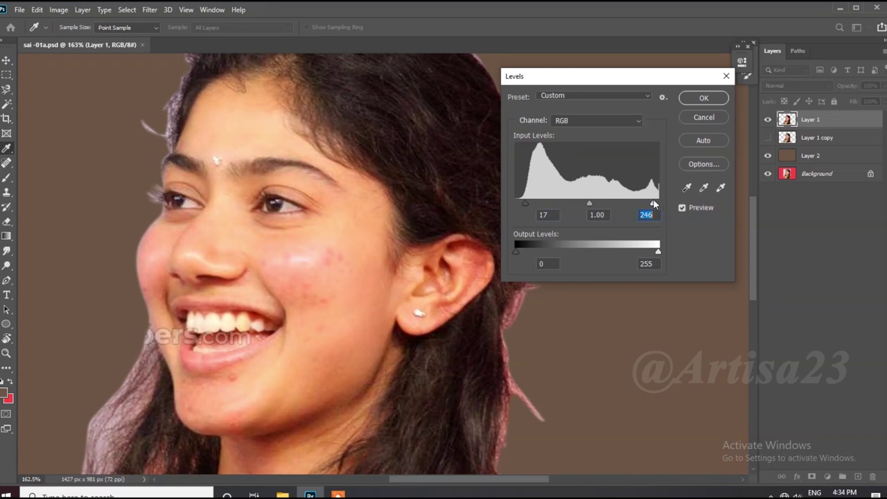
click(703, 98)
key(v)
scroll(343, 201, down, 3)
scroll(374, 173, up, 2)
scroll(401, 134, down, 3)
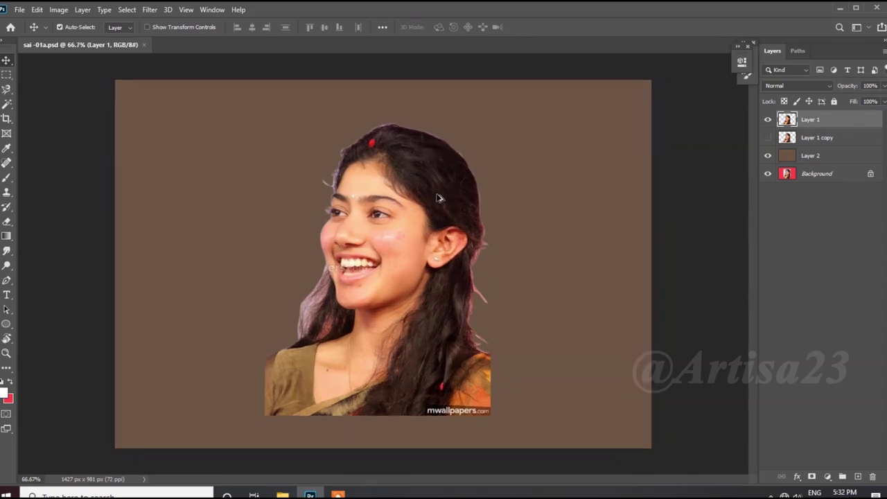
key(ctrl+j)
Sharpen the portrait with Unsharp Mask at 120%, 3.9 px radius.
scroll(458, 241, up, 1)
scroll(458, 241, up, 1)
click(149, 10)
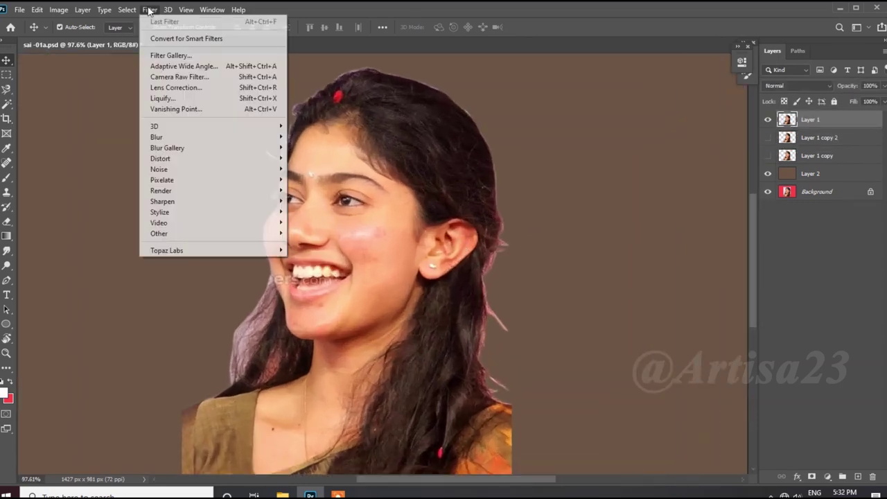
mouse_move(162, 201)
click(337, 254)
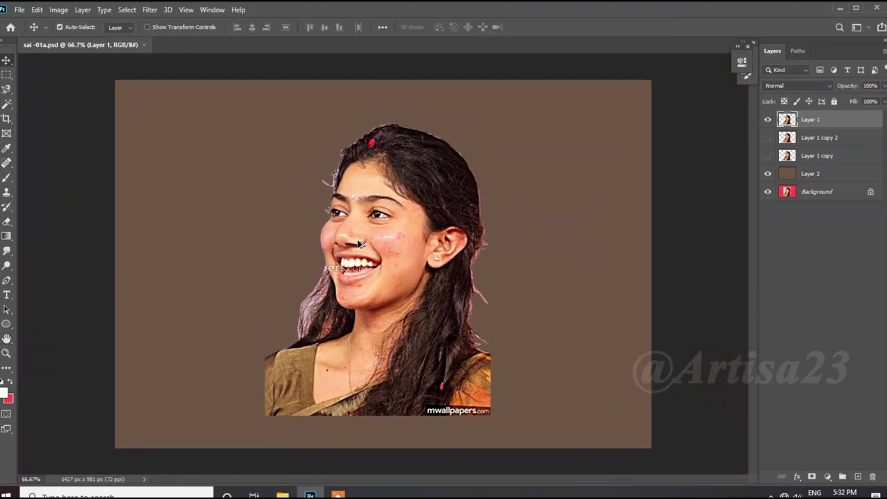
scroll(359, 243, up, 5)
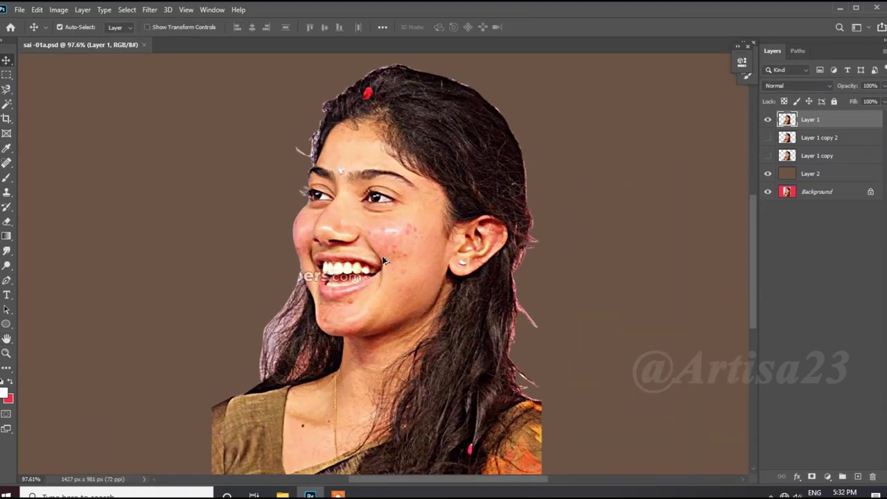
Smudge stray strands off the left and right forehead hairline at 37% strength, resizing the brush.
key(r)
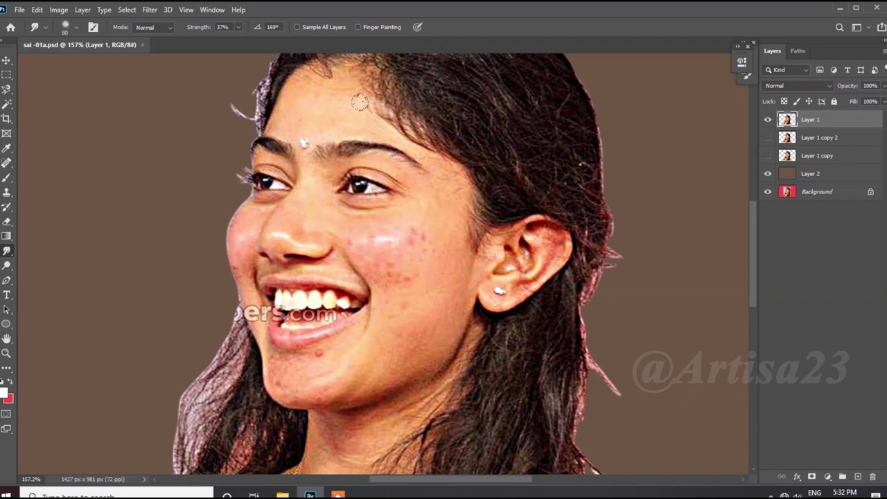
scroll(317, 231, up, 3)
scroll(298, 201, up, 3)
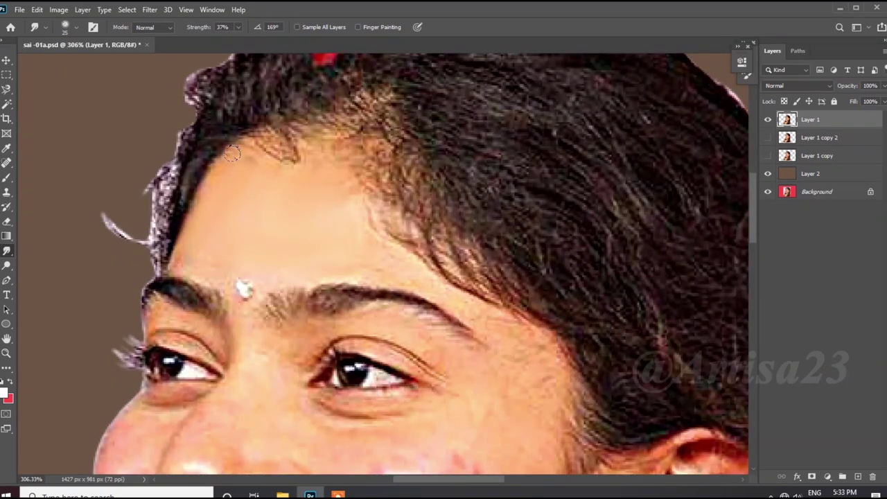
drag(258, 139, 286, 156)
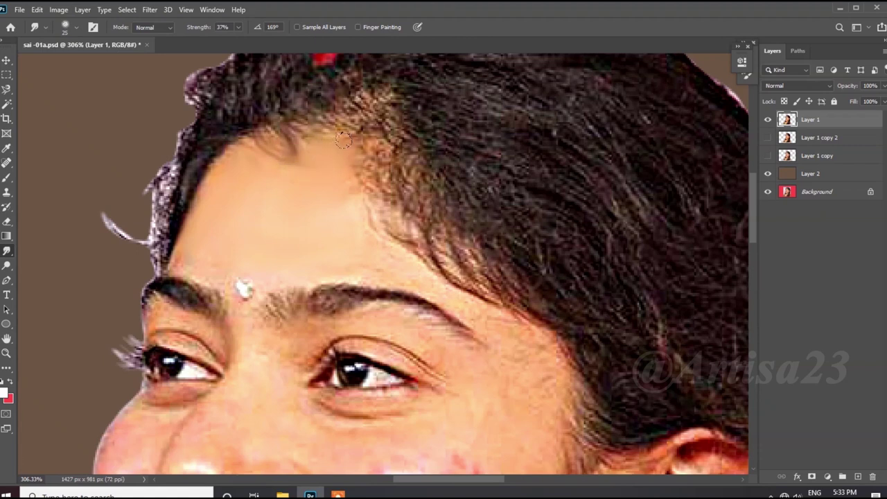
key(bracketleft)
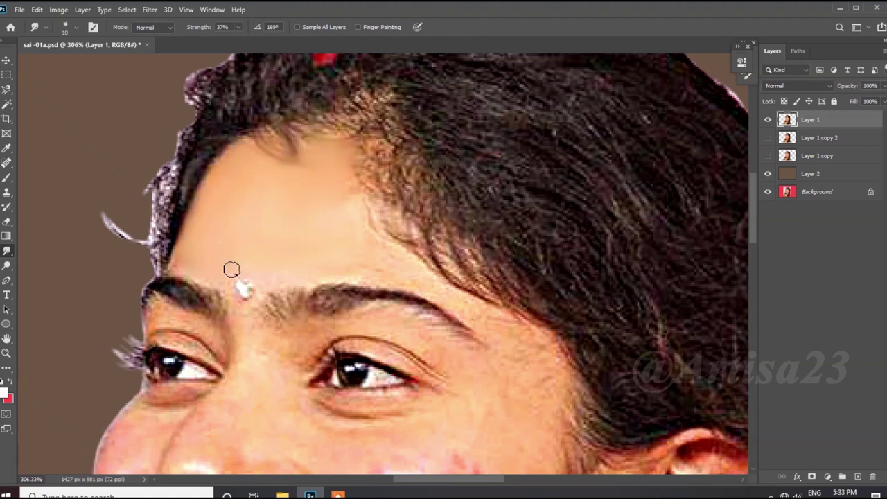
drag(370, 208, 344, 135)
key(bracketleft)
scroll(304, 164, up, 1)
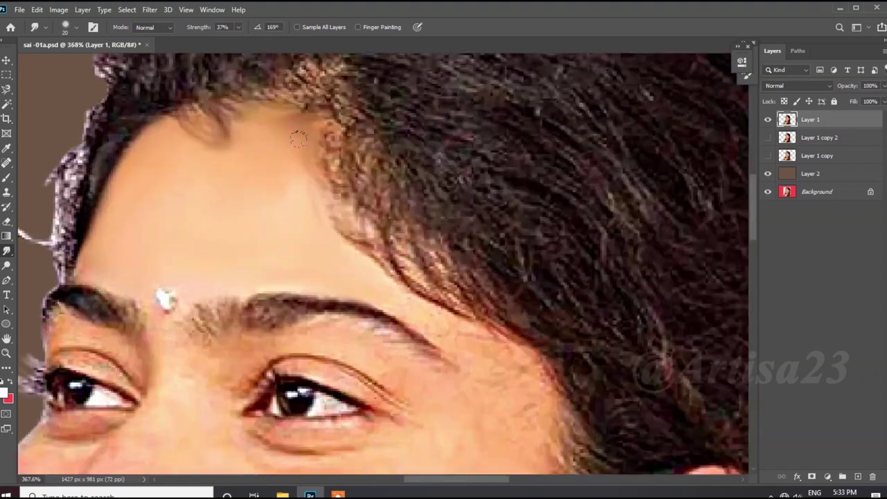
scroll(268, 113, down, 1)
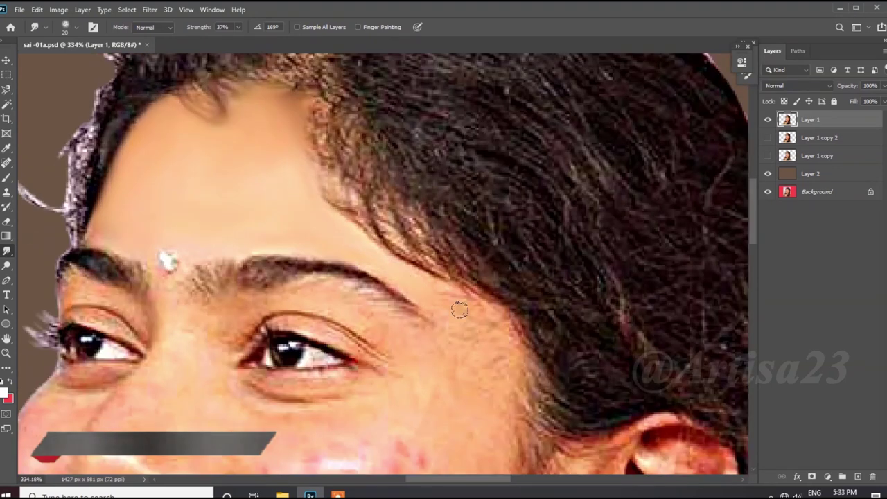
scroll(443, 298, down, 2)
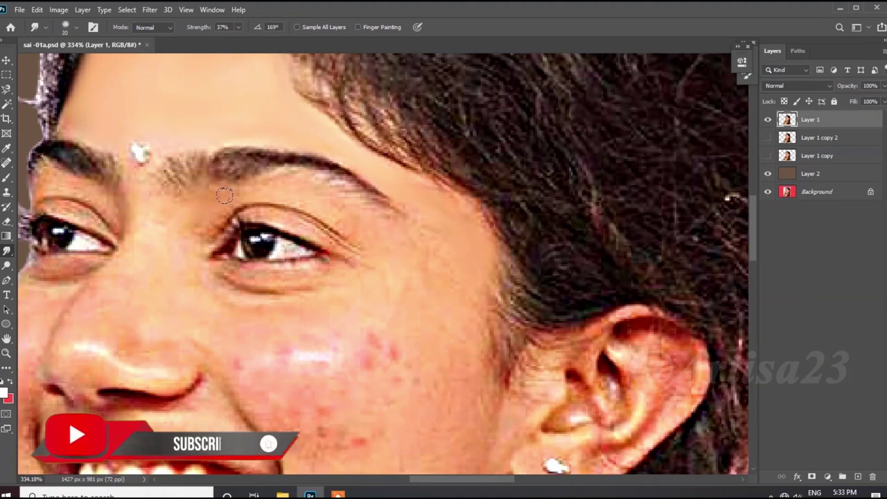
key(bracketright)
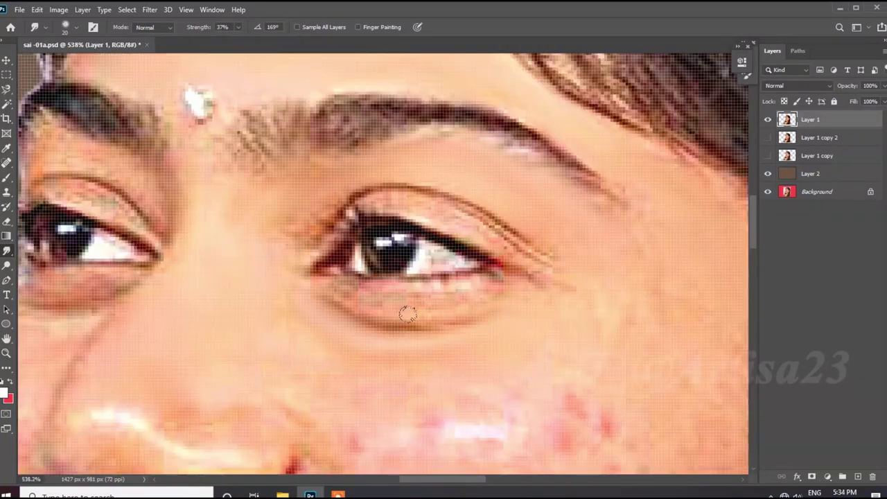
Smooth the doubled upper eyelid crease and inner eyebrow with a small smudge brush.
key(bracketleft)
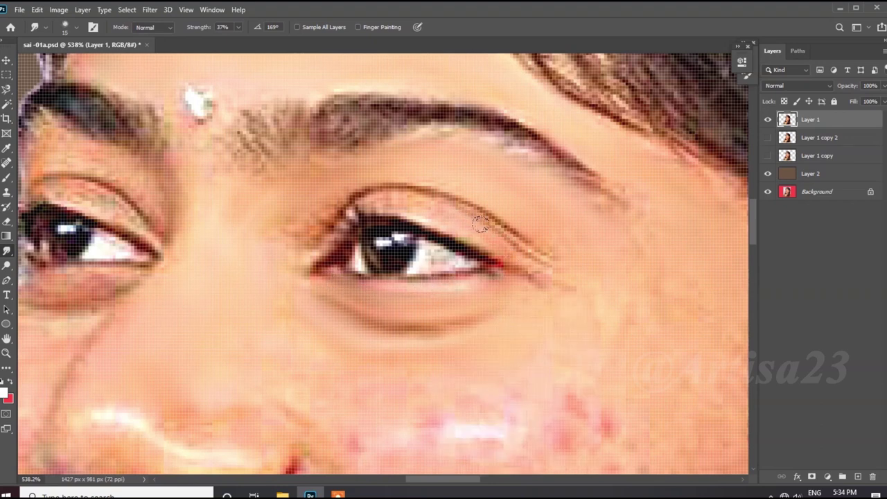
key(bracketleft)
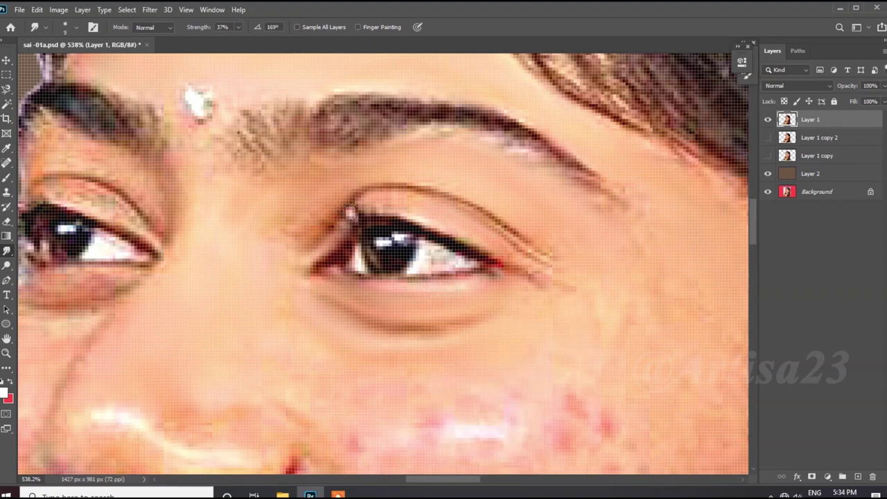
drag(409, 179, 552, 267)
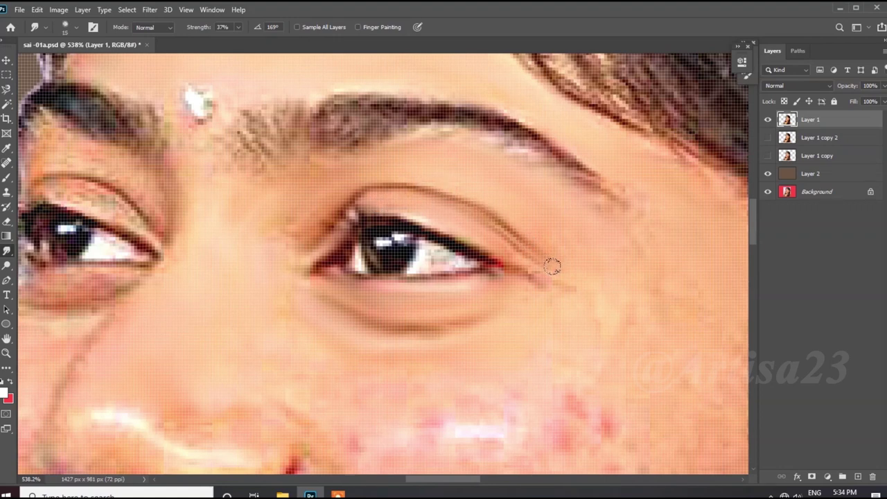
key(bracketright)
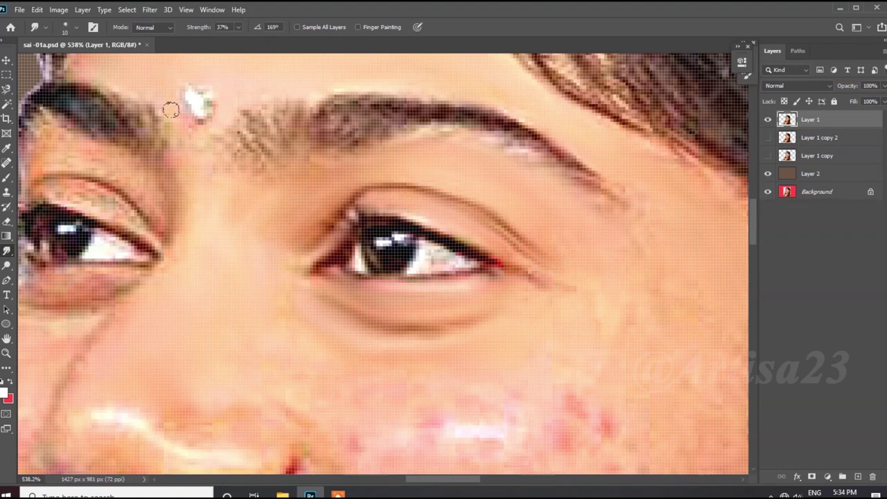
mouse_move(260, 168)
mouse_down()
mouse_move(414, 115)
mouse_move(603, 190)
mouse_up()
Resize the smudge brush and zoom around the eyebrow and left eye.
key(bracketright)
scroll(236, 112, down, 3)
scroll(287, 196, up, 4)
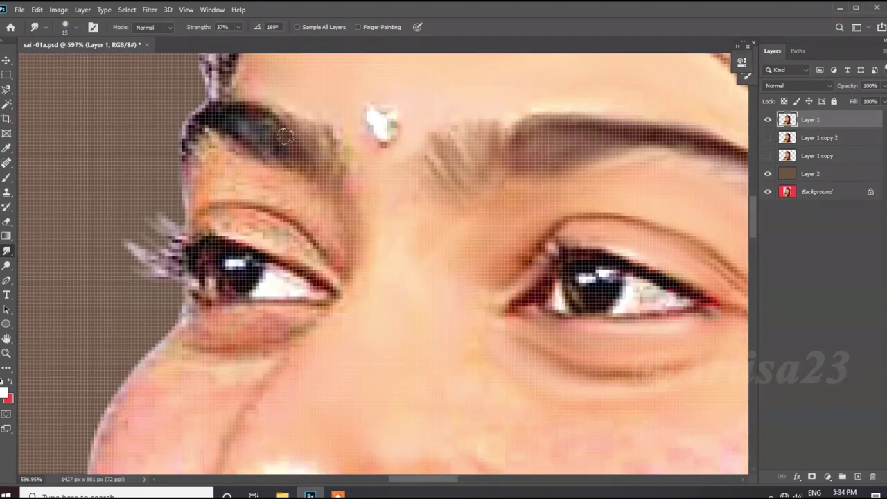
key(bracketleft)
scroll(249, 239, up, 2)
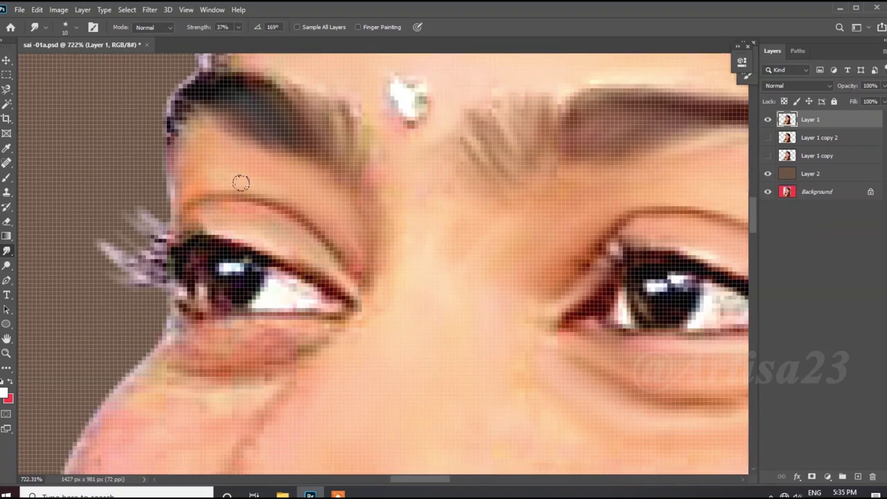
scroll(183, 128, down, 3)
scroll(345, 224, up, 3)
key(bracketright)
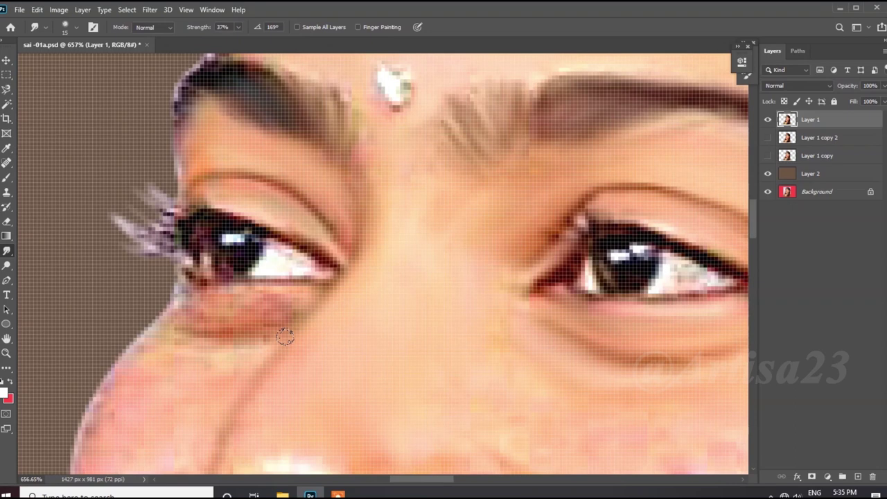
Pan and zoom to the skin under the left eye.
drag(281, 339, 365, 280)
scroll(354, 230, down, 1)
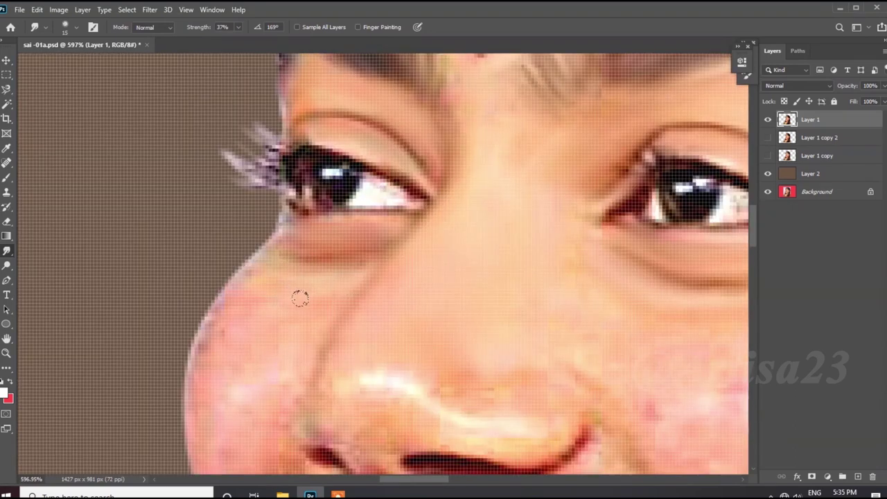
scroll(299, 271, down, 2)
scroll(253, 289, down, 2)
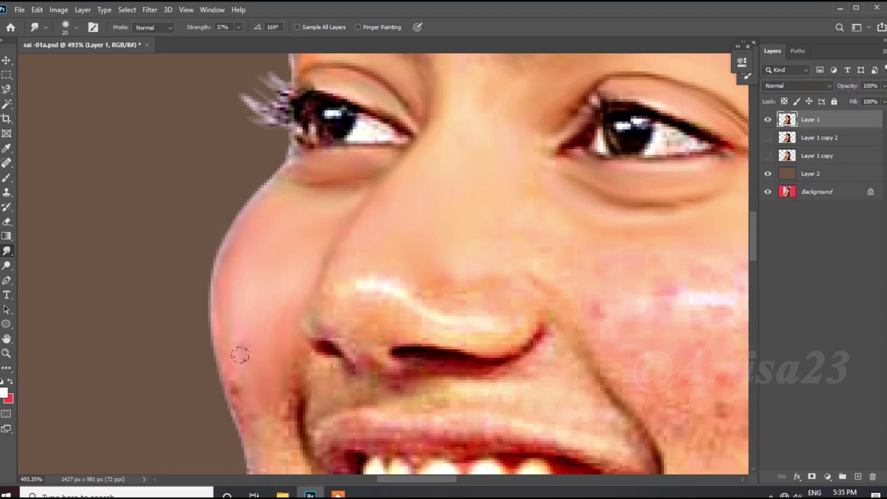
scroll(240, 355, down, 2)
scroll(277, 384, up, 2)
scroll(291, 388, down, 1)
Smudge away the watermark letters beside the teeth and the cheek's red acne spot, and blend the mouth corner.
mouse_move(311, 441)
mouse_down()
mouse_move(275, 388)
mouse_move(281, 419)
mouse_move(339, 406)
mouse_up()
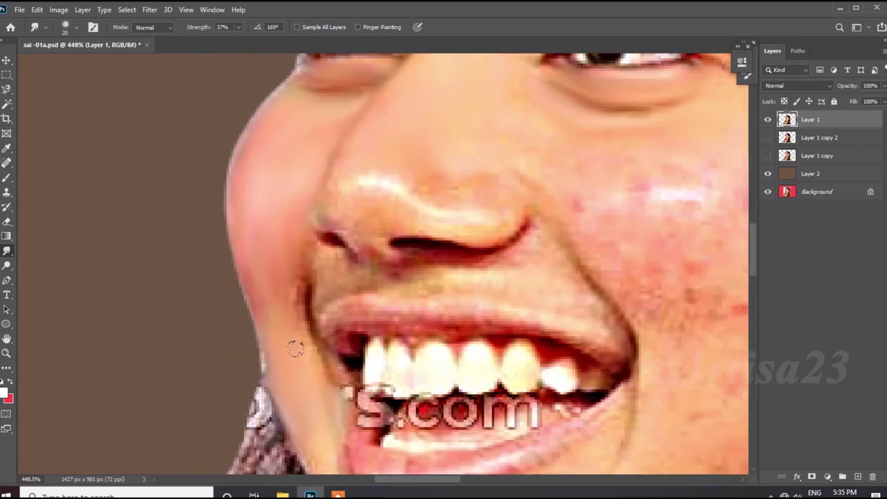
scroll(296, 348, down, 5)
scroll(390, 217, up, 5)
drag(597, 273, 385, 279)
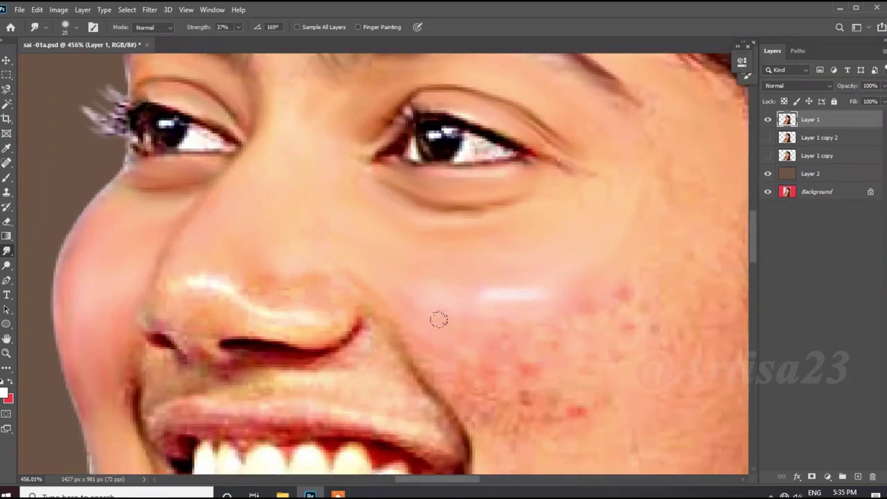
scroll(615, 292, down, 2)
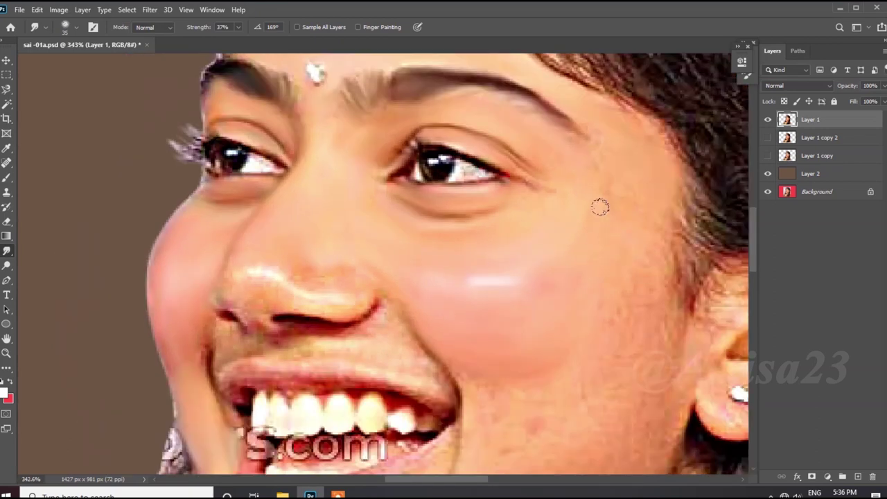
scroll(510, 345, up, 1)
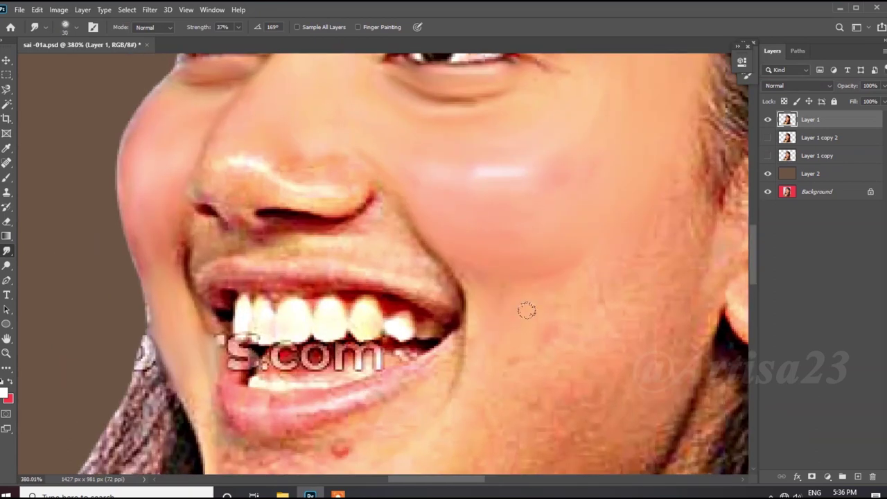
drag(487, 285, 458, 294)
scroll(555, 319, down, 2)
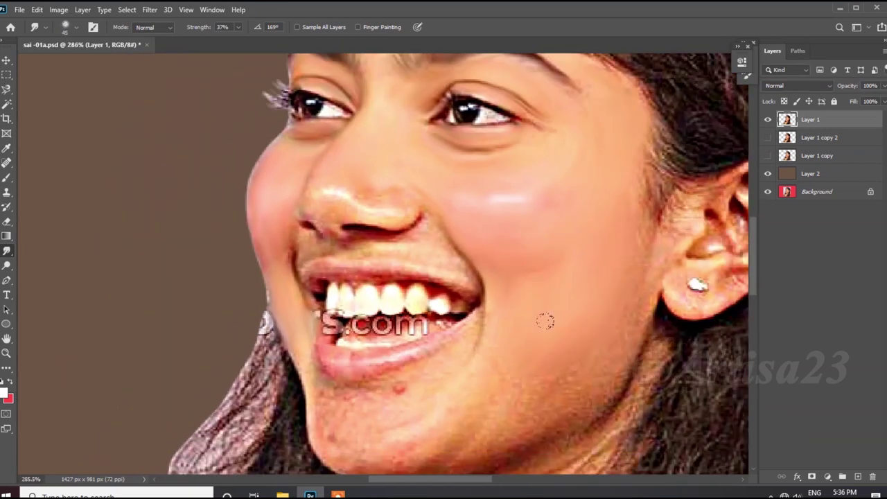
scroll(544, 319, up, 1)
scroll(485, 360, up, 1)
Smudge away the red pimple on the chin, then resize the brush for finer detail.
mouse_move(359, 344)
mouse_down()
mouse_move(300, 337)
mouse_move(234, 362)
mouse_up()
key(bracketleft)
key(bracketright)
key(bracketright)
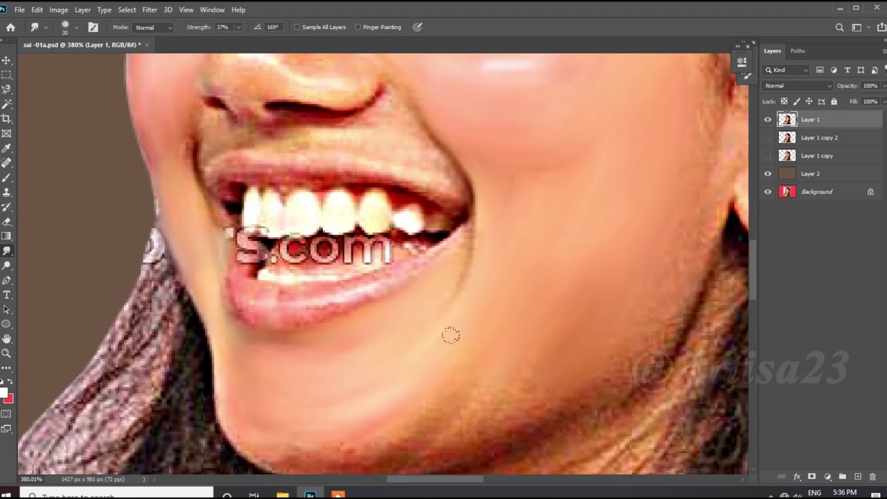
scroll(505, 305, down, 1)
scroll(505, 305, up, 1)
scroll(489, 253, up, 2)
key(bracketleft)
key(bracketleft)
key(bracketleft)
scroll(488, 253, down, 1)
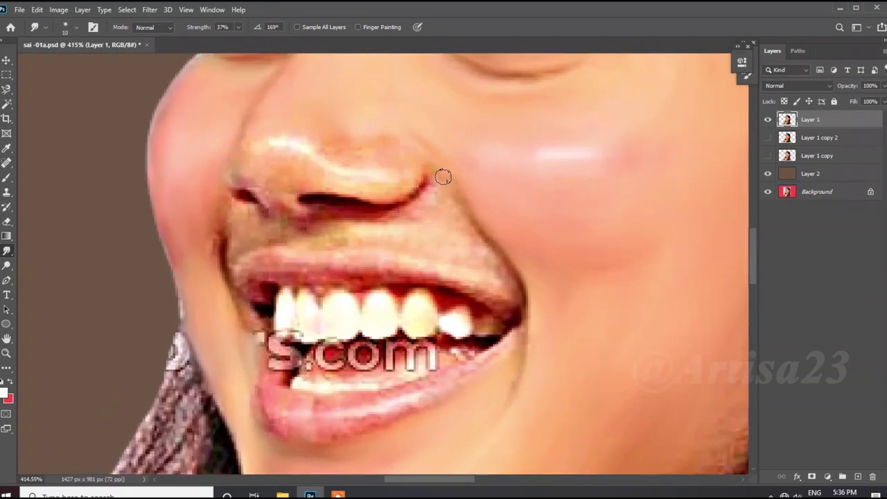
scroll(450, 194, up, 1)
key(bracketright)
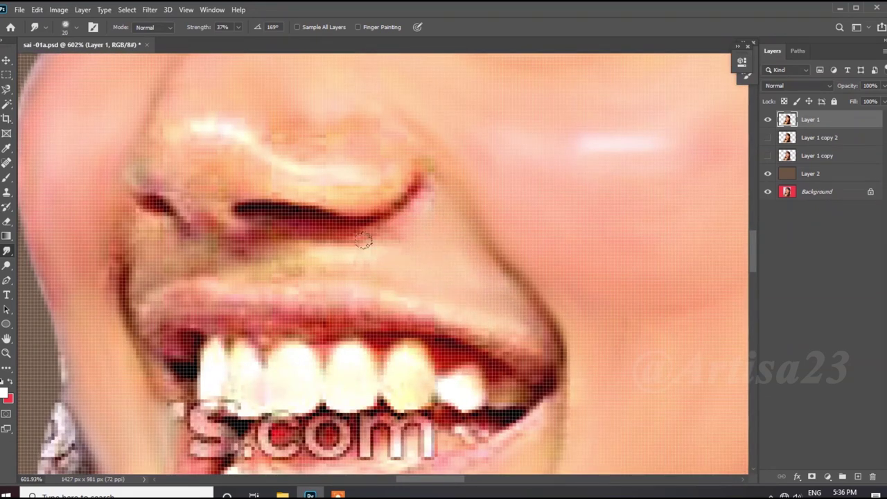
Blend the skin beside the nostril with a short smudge stroke.
scroll(333, 122, down, 1)
scroll(292, 168, up, 1)
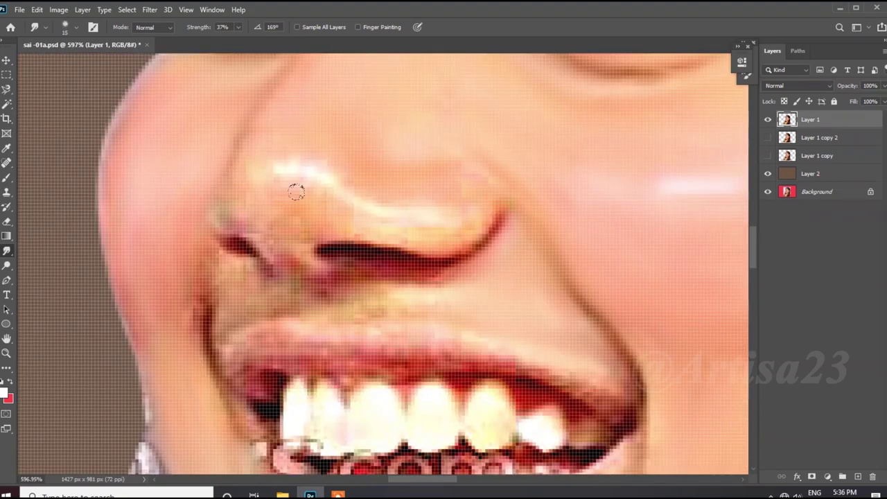
scroll(409, 198, down, 1)
scroll(415, 201, up, 1)
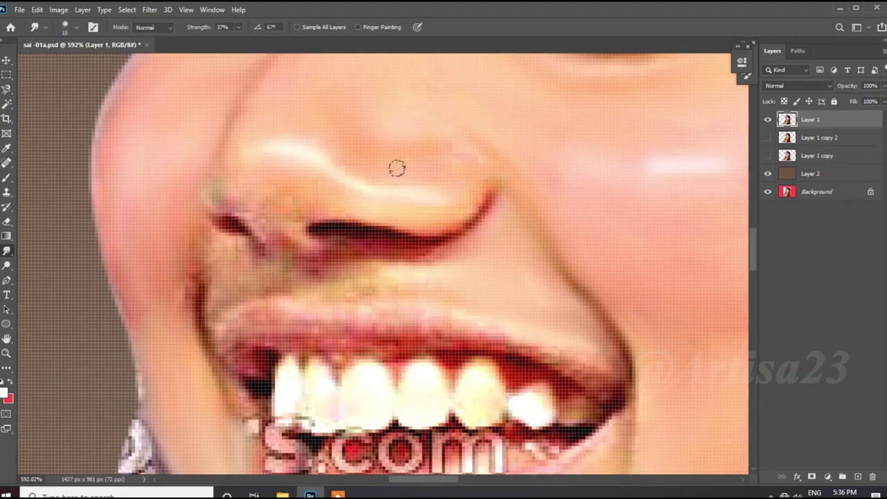
scroll(360, 176, down, 1)
scroll(328, 188, up, 1)
scroll(347, 201, down, 1)
scroll(381, 235, up, 1)
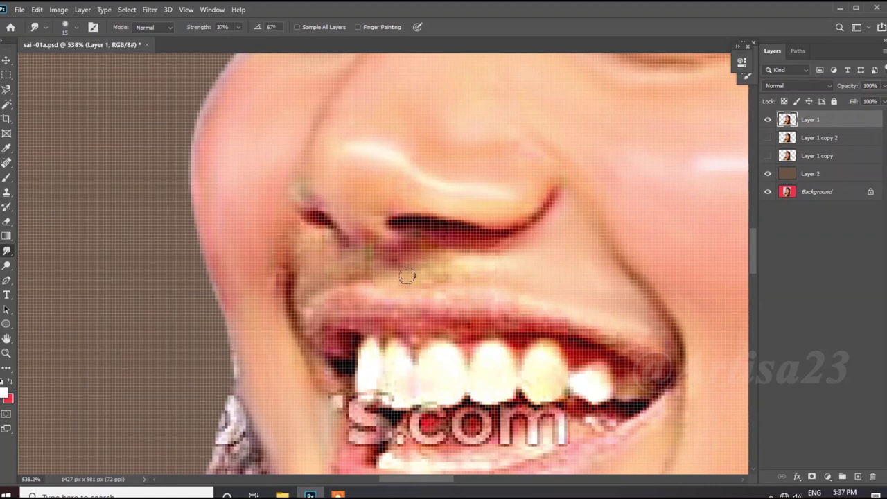
mouse_move(305, 238)
mouse_down()
mouse_move(284, 226)
mouse_move(329, 259)
mouse_up()
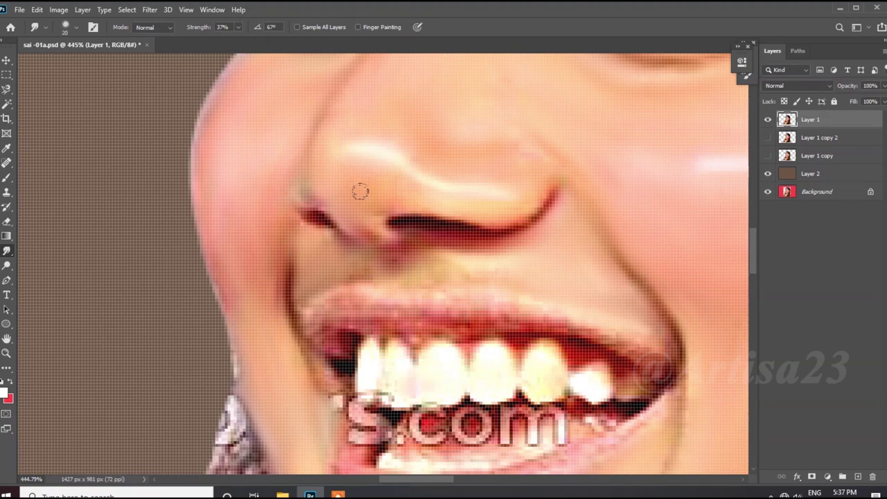
Resize the Smudge brush with [ and ] and smear the .com text off the teeth.
scroll(359, 190, down, 3)
scroll(422, 167, down, 3)
scroll(402, 154, down, 3)
scroll(411, 267, up, 4)
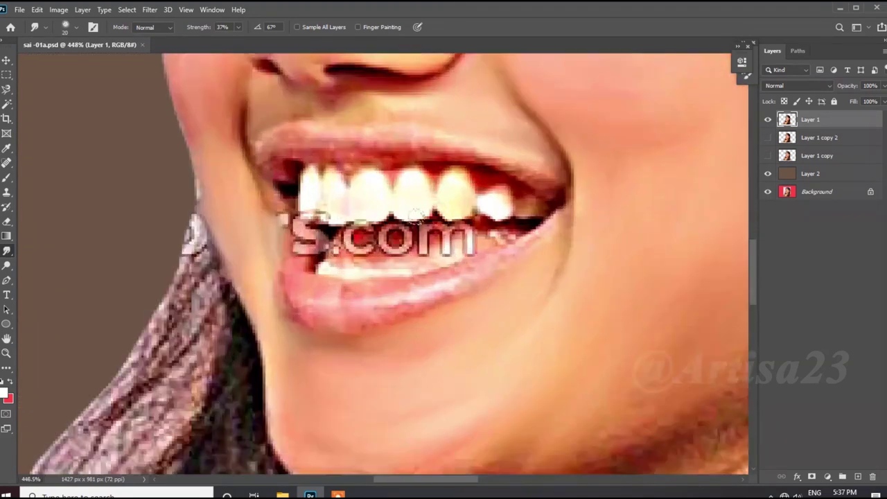
scroll(411, 267, up, 1)
key(bracketright)
key(bracketleft)
key(bracketright)
drag(380, 248, 449, 237)
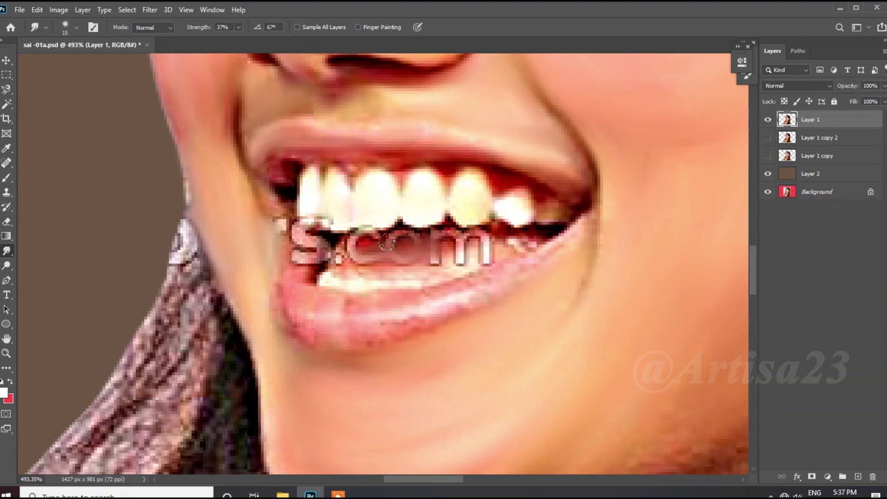
Smooth away the stray and striped tooth fragments and the tongue edge.
key(bracketright)
drag(342, 258, 395, 253)
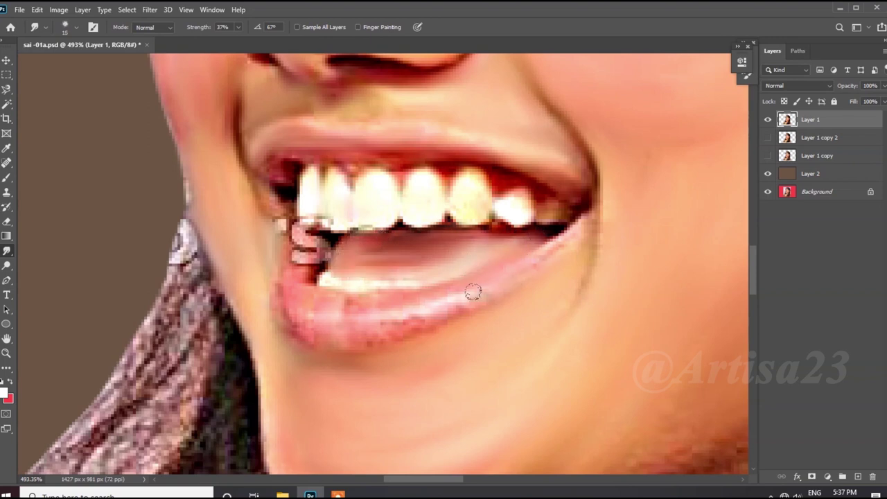
key(bracketleft)
drag(305, 268, 304, 244)
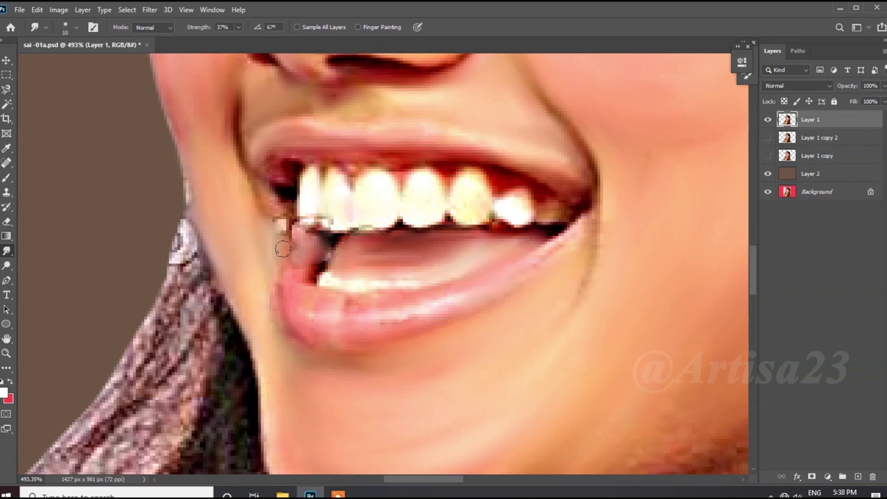
right_click(286, 227)
key(Escape)
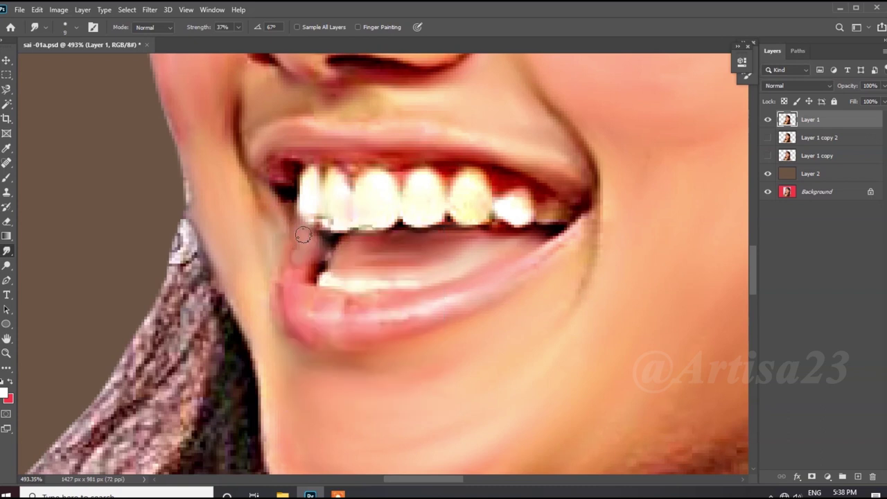
right_click(494, 168)
key(Escape)
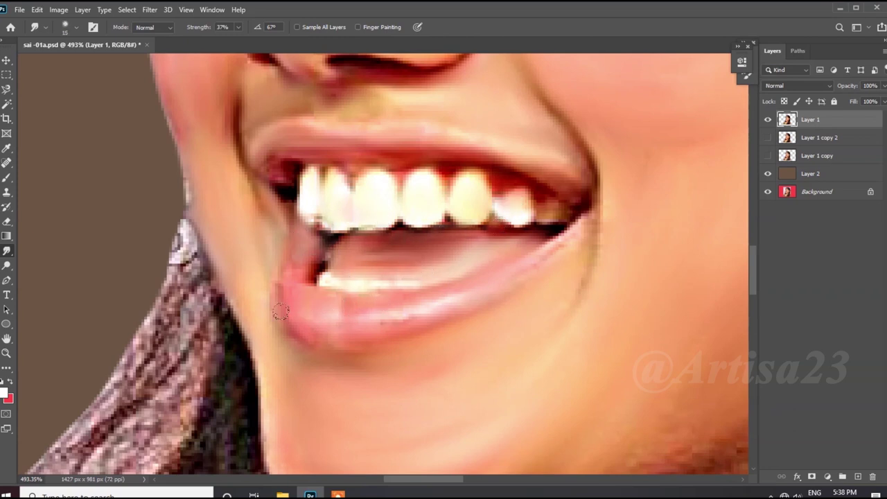
Soften the dark shadow under the chin with a smudge stroke.
scroll(504, 165, down, 5)
scroll(422, 251, up, 1)
scroll(415, 101, up, 1)
scroll(460, 192, up, 2)
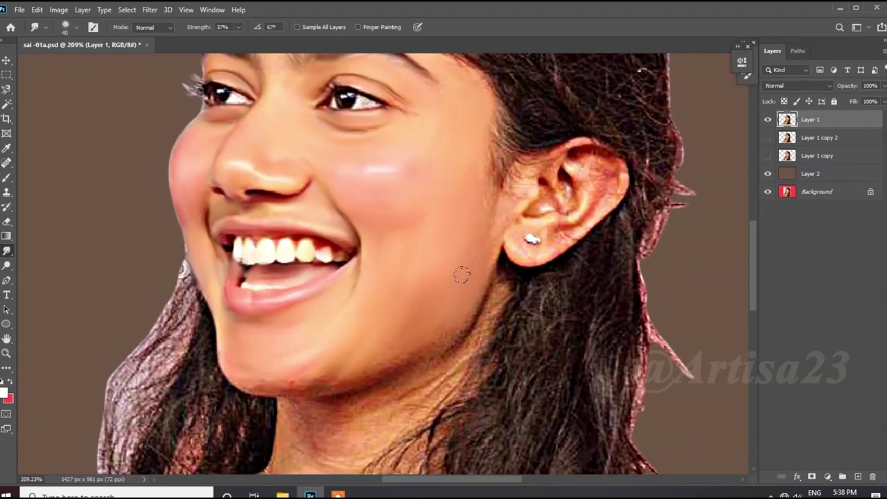
scroll(344, 367, up, 2)
scroll(305, 371, up, 1)
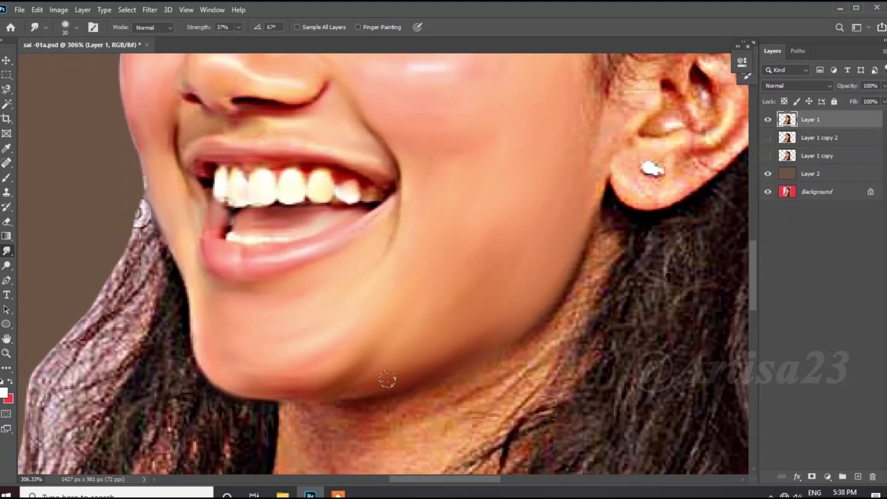
scroll(555, 312, down, 1)
scroll(494, 297, up, 1)
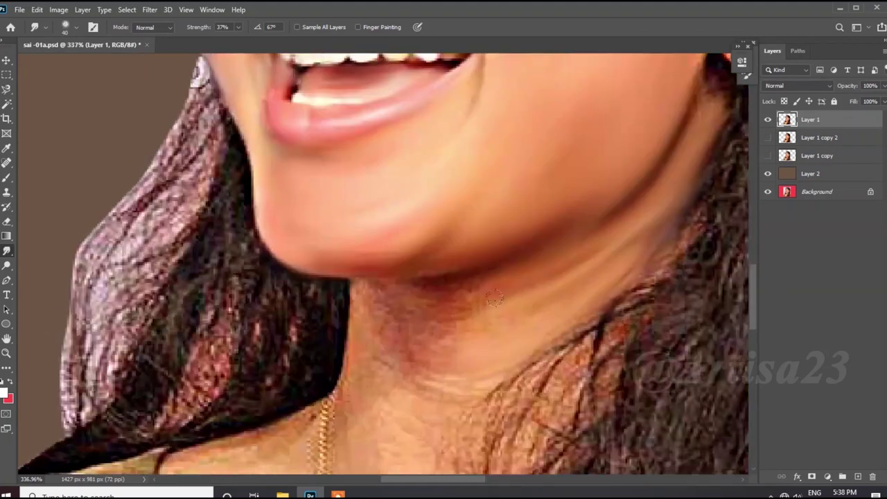
drag(509, 272, 397, 292)
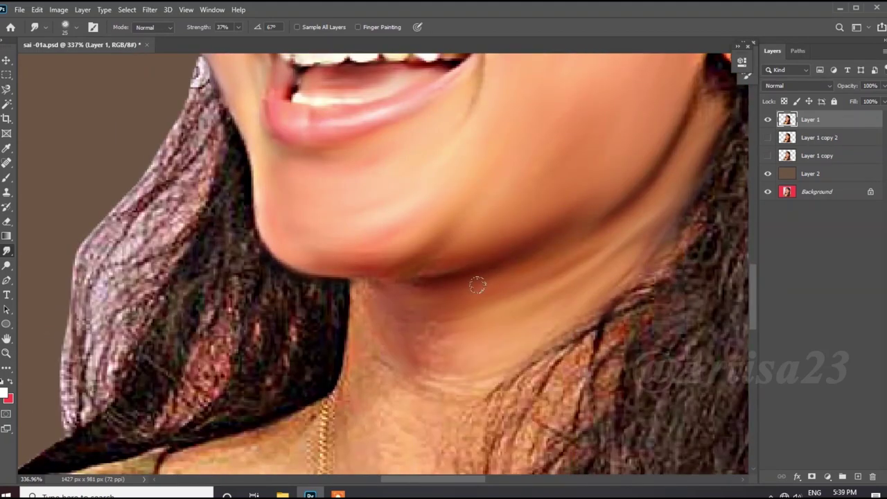
Enlarge the Smudge brush and smear the hair strands on the neck into skin.
right_click(408, 326)
drag(512, 313, 519, 312)
key(Return)
scroll(465, 320, down, 2)
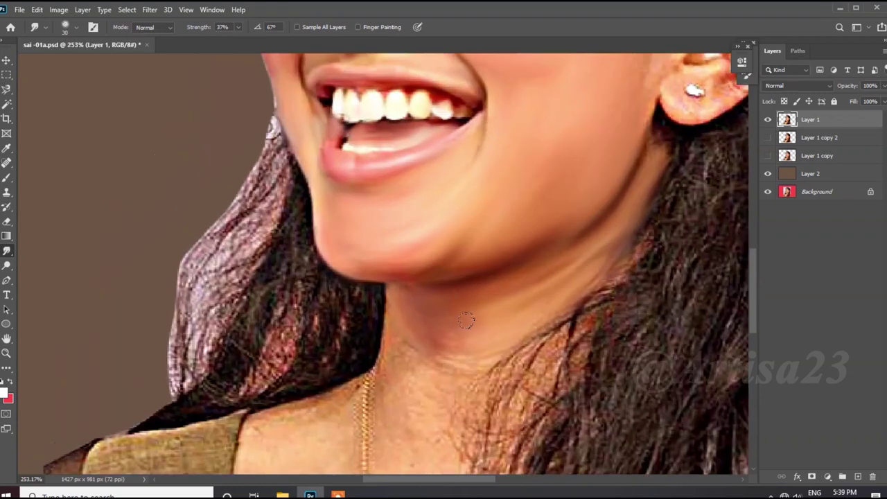
scroll(388, 375, up, 1)
scroll(367, 394, down, 3)
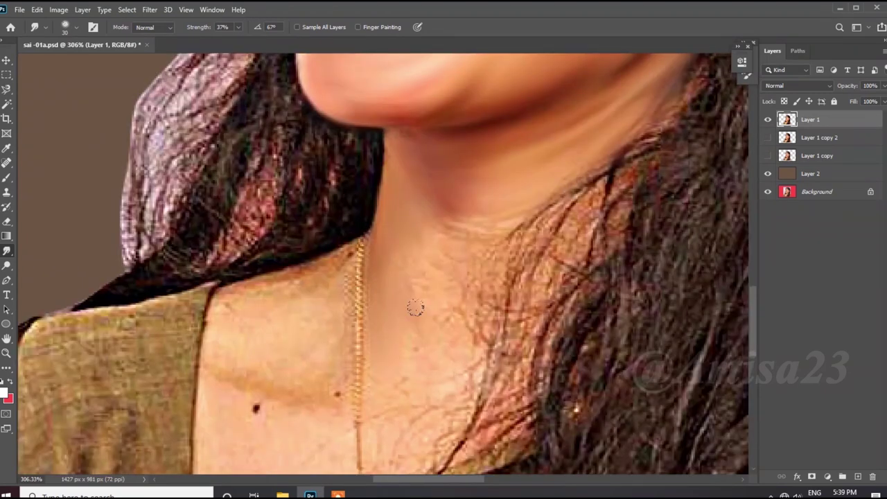
mouse_move(480, 257)
mouse_down()
mouse_move(582, 201)
mouse_move(541, 263)
mouse_move(467, 222)
mouse_move(459, 340)
mouse_move(450, 323)
mouse_up()
With a slightly larger brush, blend the hair over the lower neck and collarbone into skin.
scroll(450, 323, down, 2)
scroll(515, 344, up, 1)
key(bracketright)
drag(515, 344, 444, 394)
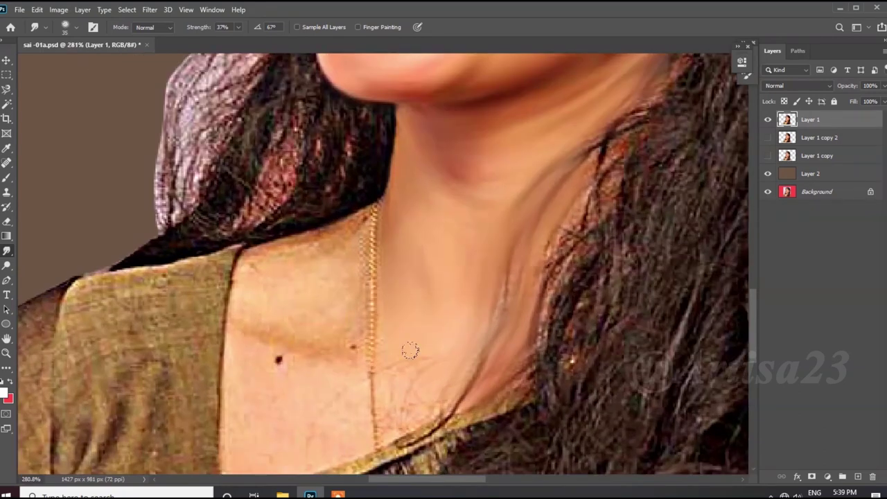
scroll(446, 323, down, 1)
scroll(433, 365, down, 1)
Smear the pale ridge inside the ear and smooth the ear's upper part.
scroll(478, 291, down, 1)
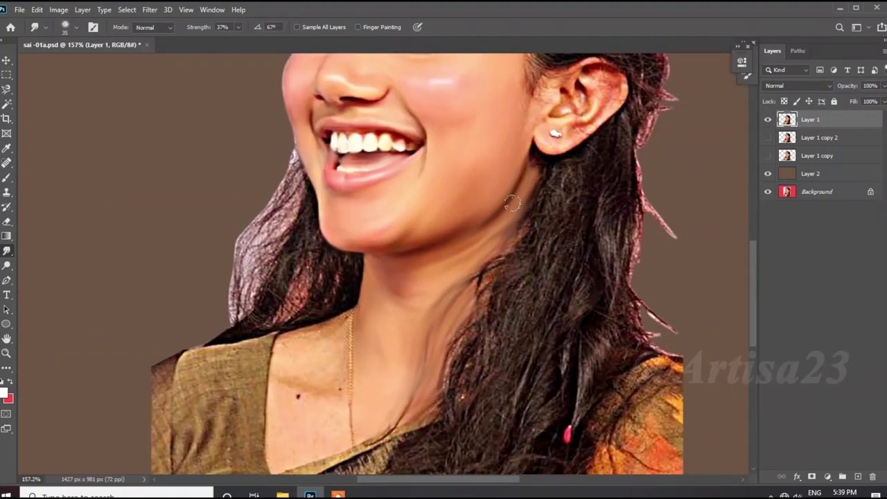
scroll(493, 199, down, 2)
scroll(493, 200, up, 4)
scroll(527, 180, up, 2)
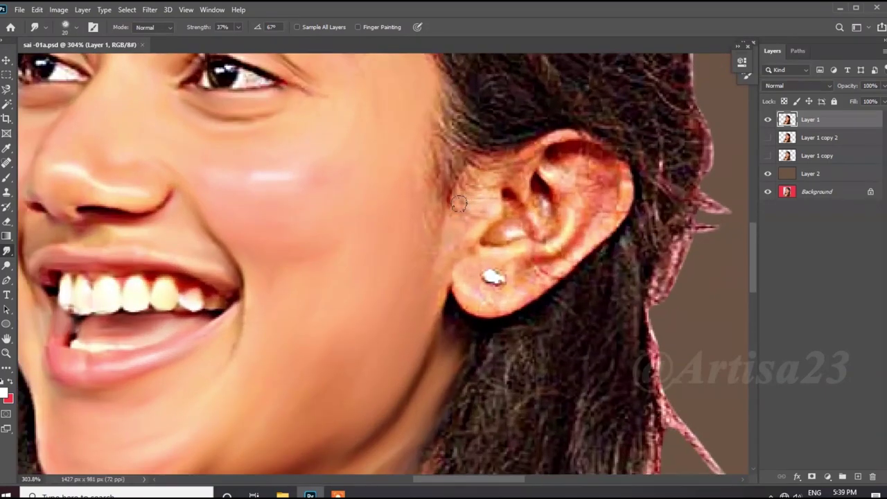
scroll(566, 154, up, 2)
scroll(490, 305, up, 1)
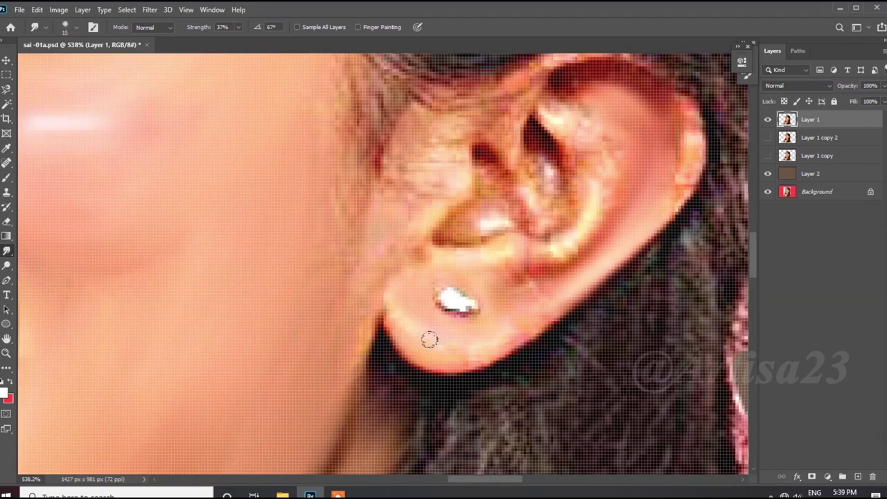
drag(558, 255, 613, 157)
key(])
drag(541, 146, 550, 170)
drag(575, 128, 541, 201)
Blend the bright highlight in the ear's hollow into the surrounding skin.
scroll(525, 235, down, 1)
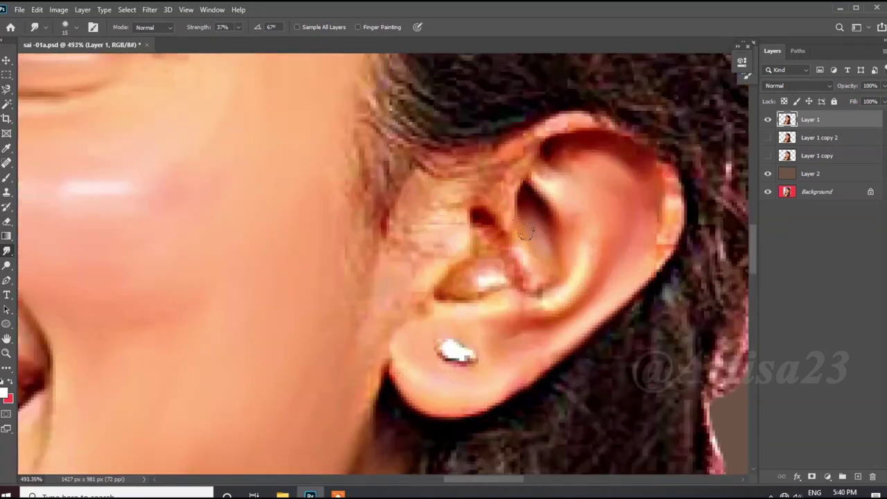
mouse_move(511, 273)
mouse_down()
mouse_move(478, 270)
mouse_move(440, 298)
mouse_up()
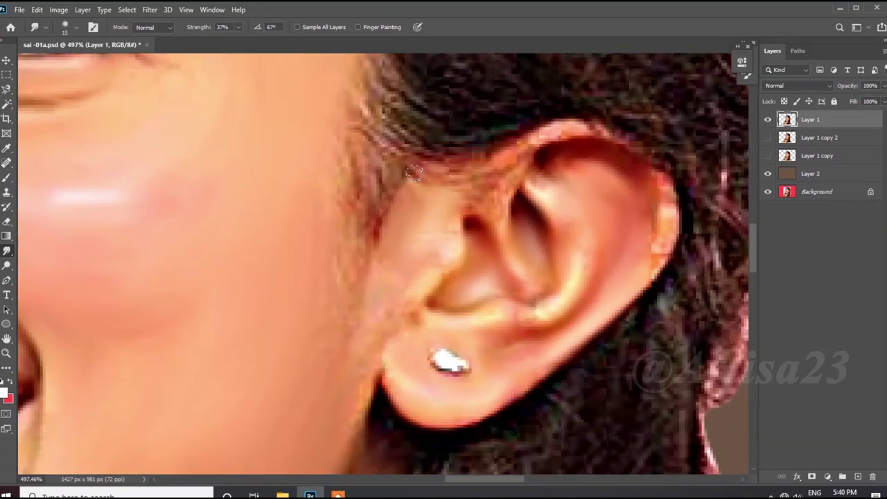
scroll(413, 173, down, 1)
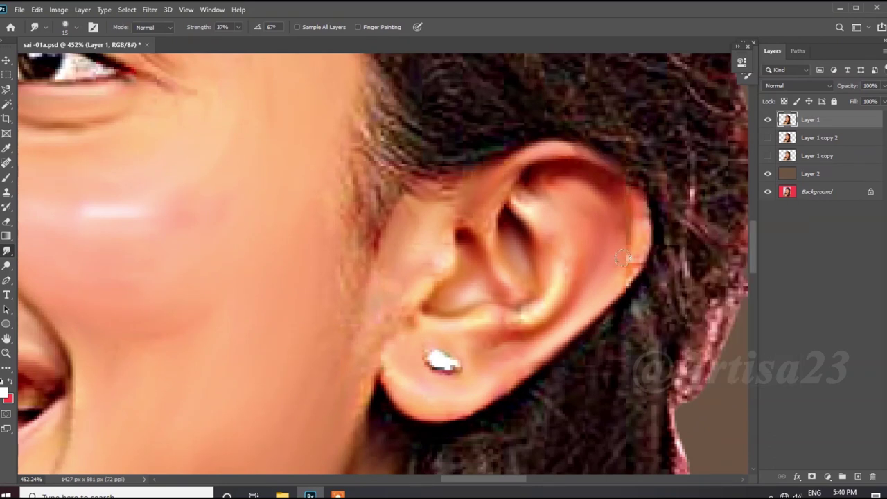
scroll(527, 201, up, 1)
scroll(485, 250, down, 2)
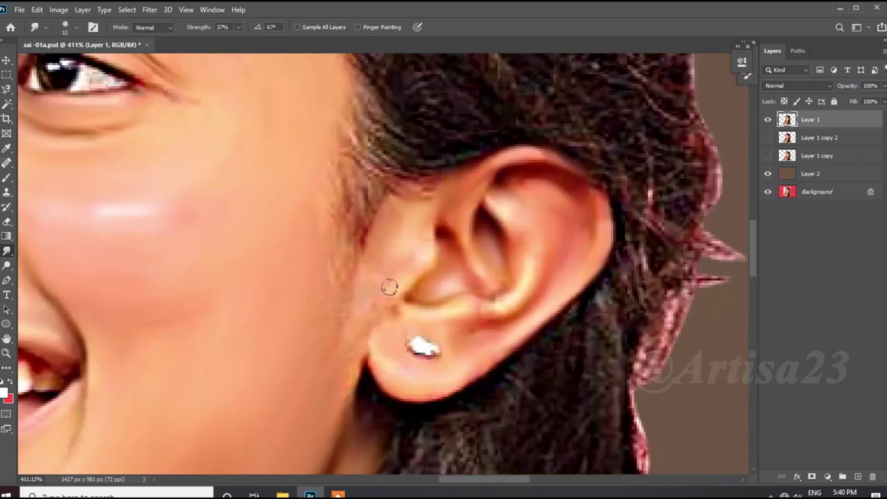
scroll(389, 287, down, 2)
scroll(393, 299, down, 1)
right_click(418, 276)
key(Return)
scroll(516, 257, down, 1)
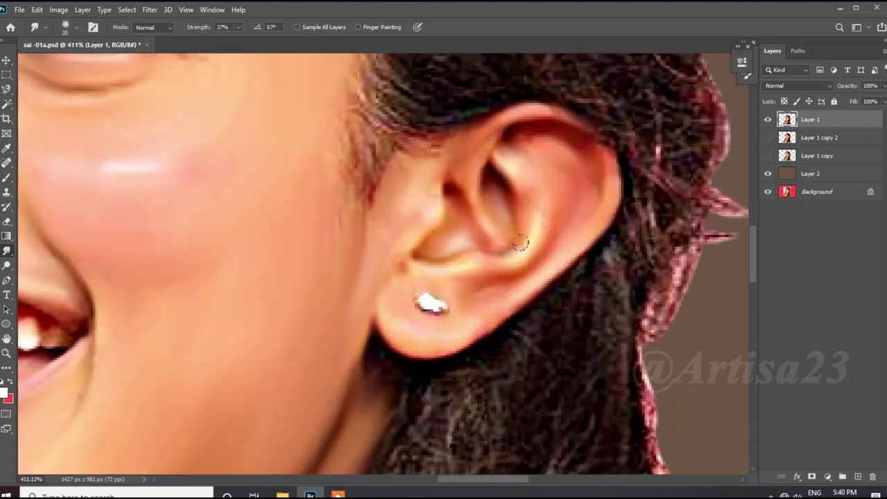
scroll(485, 229, down, 2)
scroll(471, 208, down, 2)
scroll(446, 158, up, 2)
scroll(359, 337, up, 3)
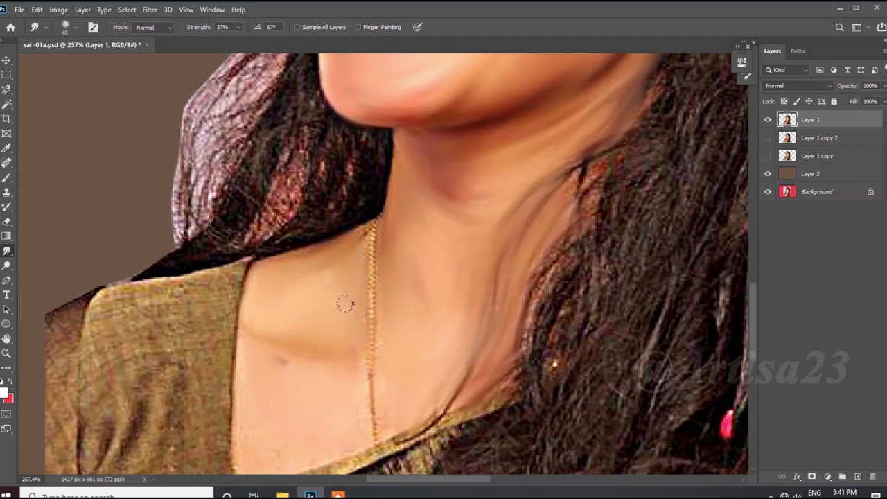
Smooth the hair strands near the bangs with three smudge strokes.
scroll(345, 305, down, 1)
scroll(355, 306, up, 1)
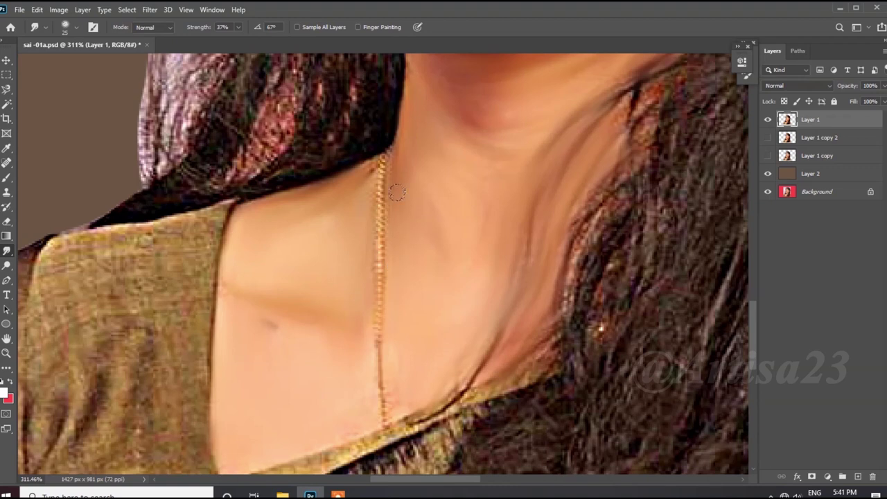
scroll(339, 340, down, 5)
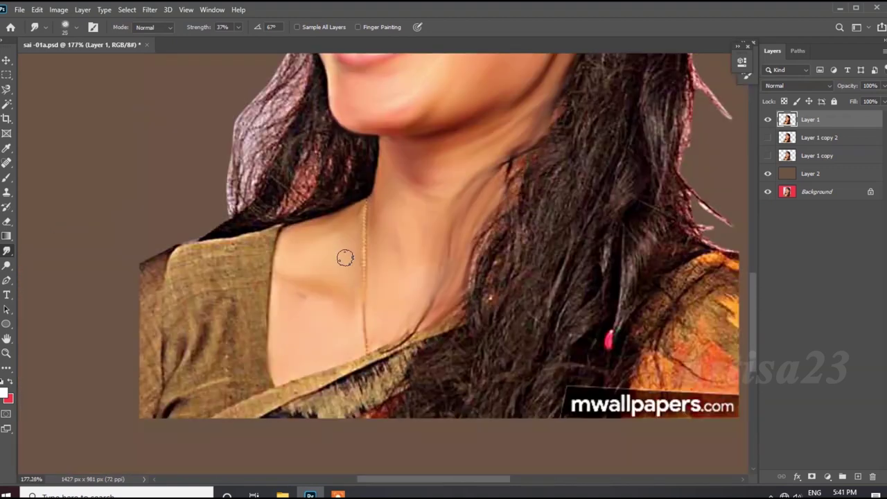
scroll(345, 257, down, 3)
scroll(485, 291, up, 2)
scroll(480, 302, down, 4)
scroll(395, 99, up, 2)
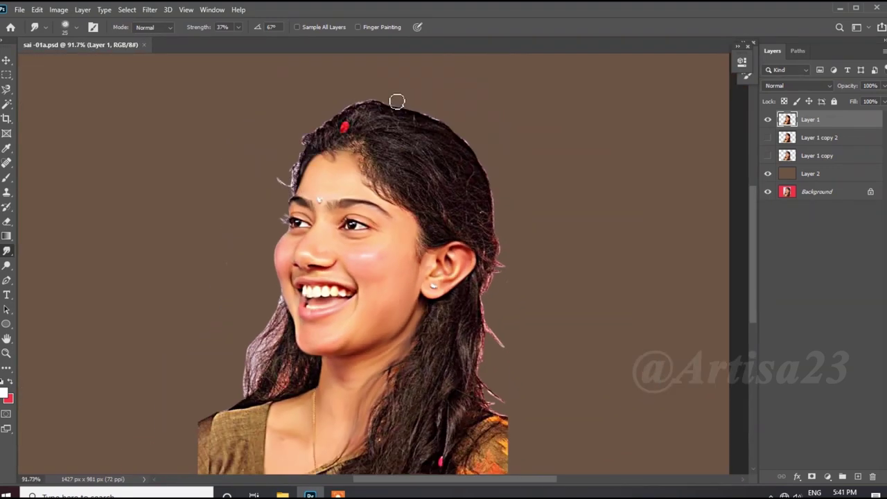
scroll(396, 198, up, 4)
scroll(383, 212, up, 1)
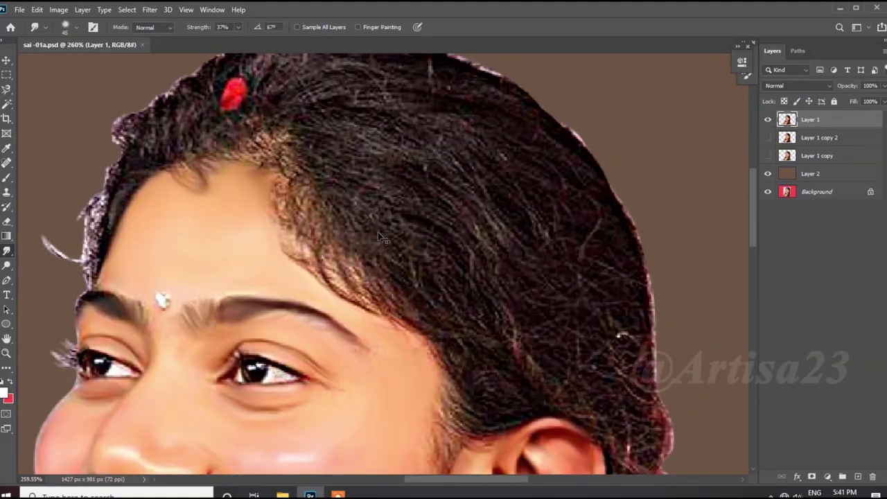
scroll(391, 260, up, 2)
mouse_move(270, 222)
mouse_down()
mouse_move(361, 306)
mouse_move(312, 277)
mouse_up()
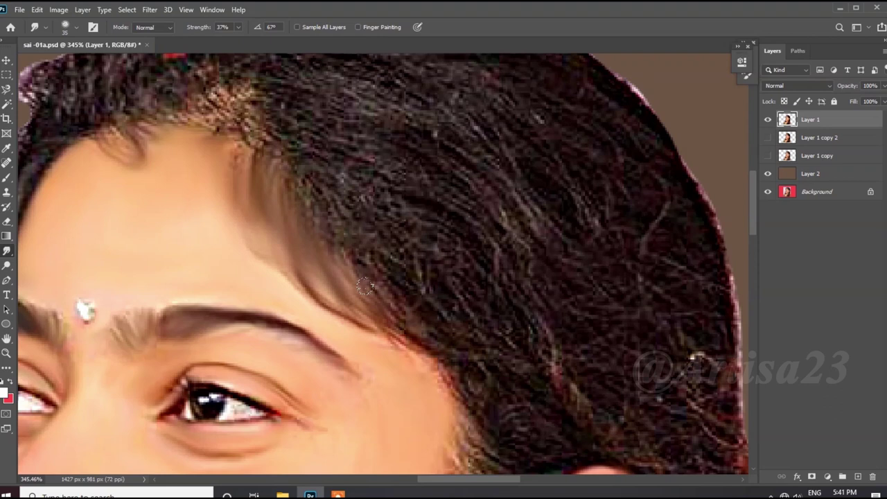
drag(325, 201, 443, 354)
drag(402, 250, 513, 333)
Check the brush size options, then smear the hair strands down over the neck and shoulder.
scroll(455, 292, down, 1)
scroll(455, 292, up, 2)
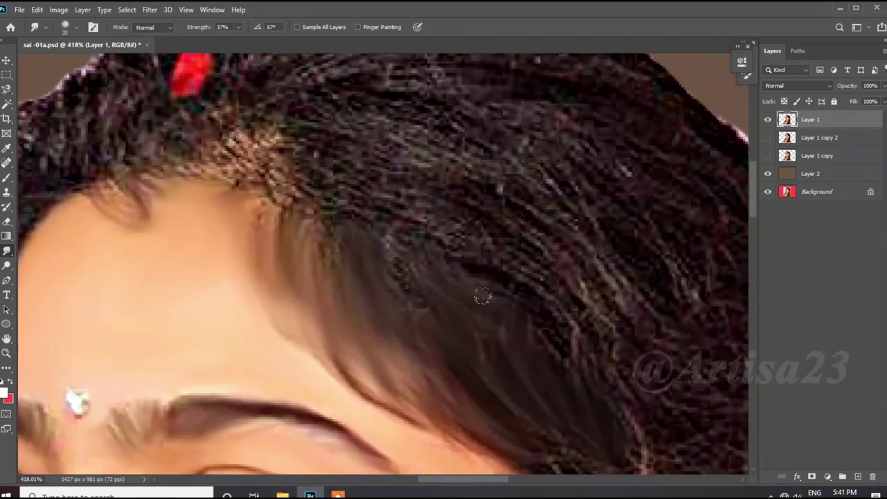
scroll(443, 284, down, 1)
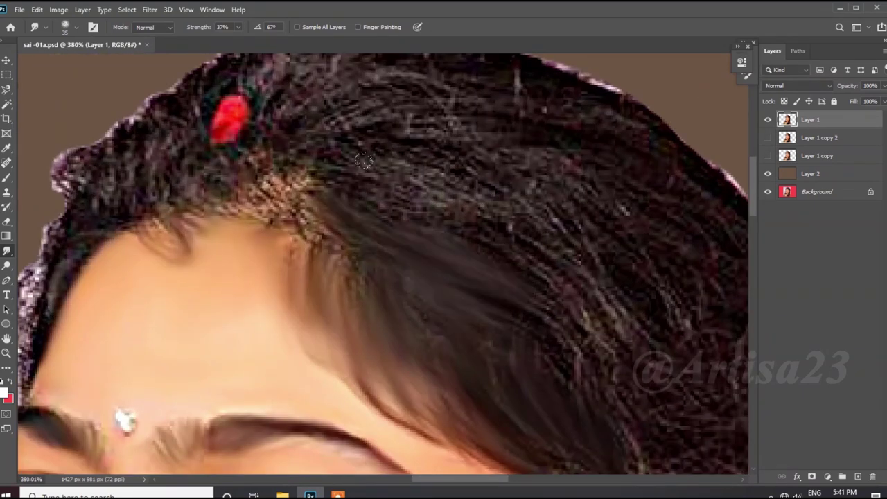
scroll(513, 284, down, 1)
right_click(519, 305)
key(Escape)
scroll(451, 372, up, 1)
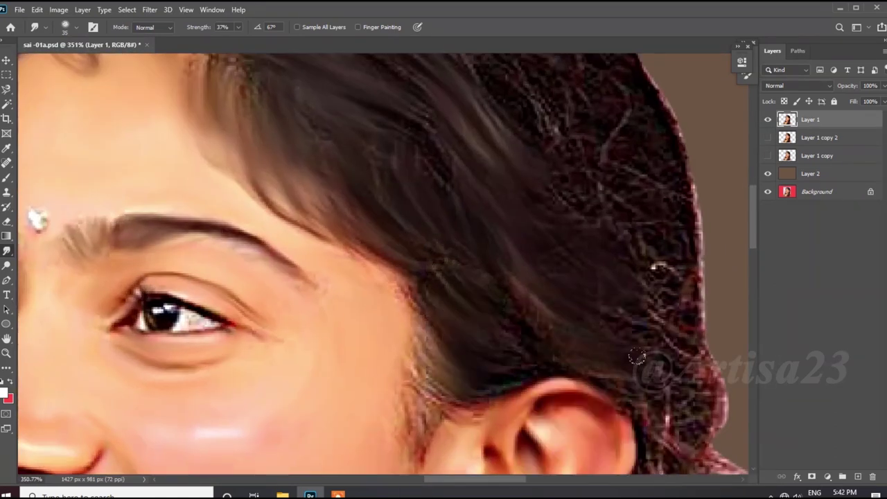
scroll(659, 305, down, 2)
right_click(682, 309)
key(Escape)
scroll(464, 124, up, 2)
scroll(575, 256, down, 3)
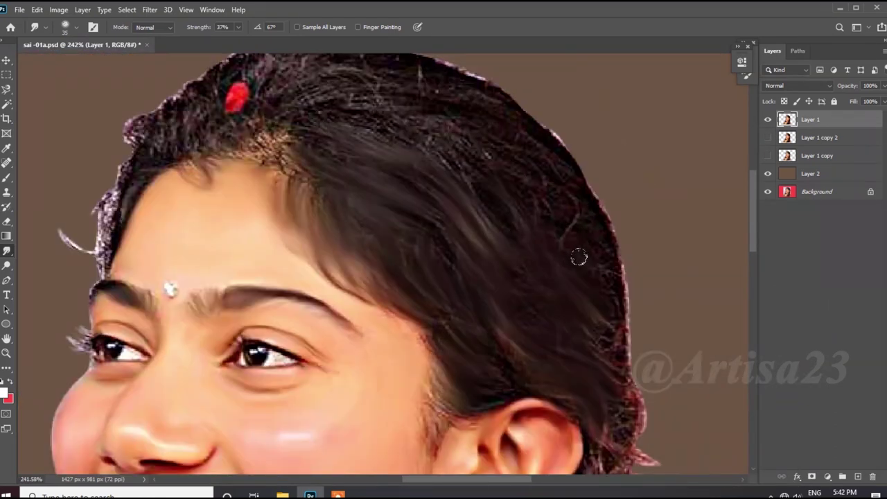
scroll(603, 332, up, 2)
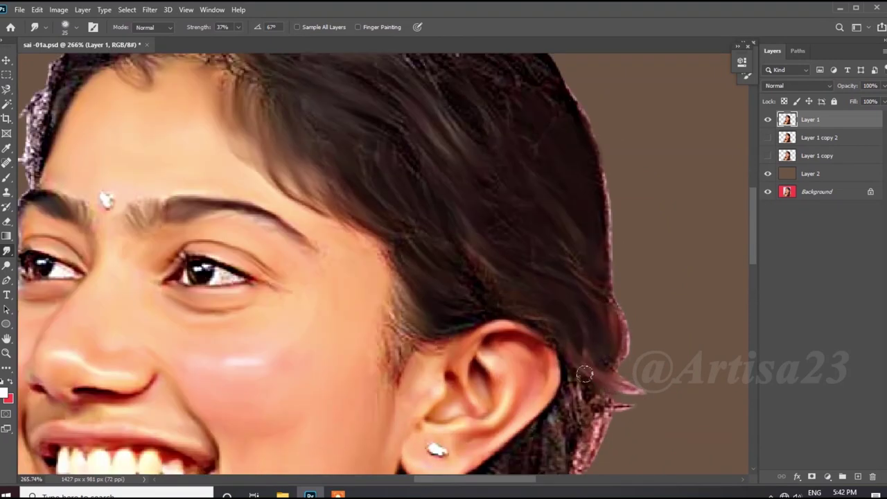
scroll(561, 332, down, 1)
scroll(575, 321, down, 1)
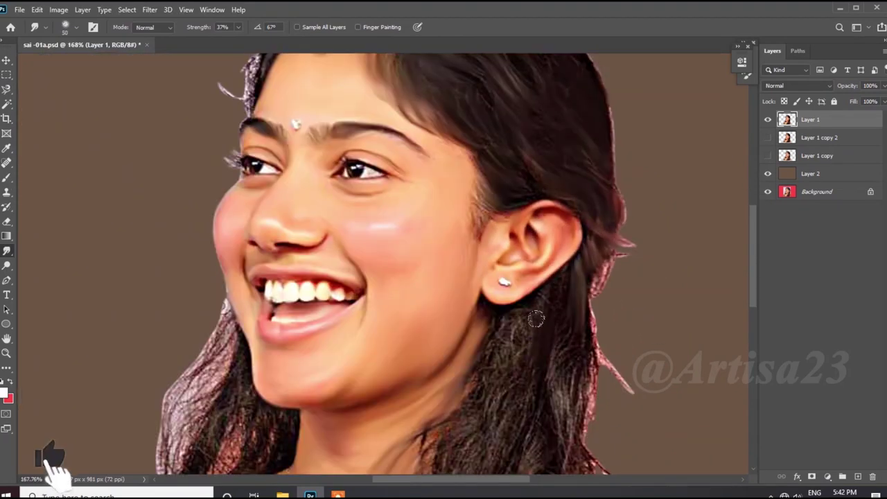
scroll(555, 305, up, 1)
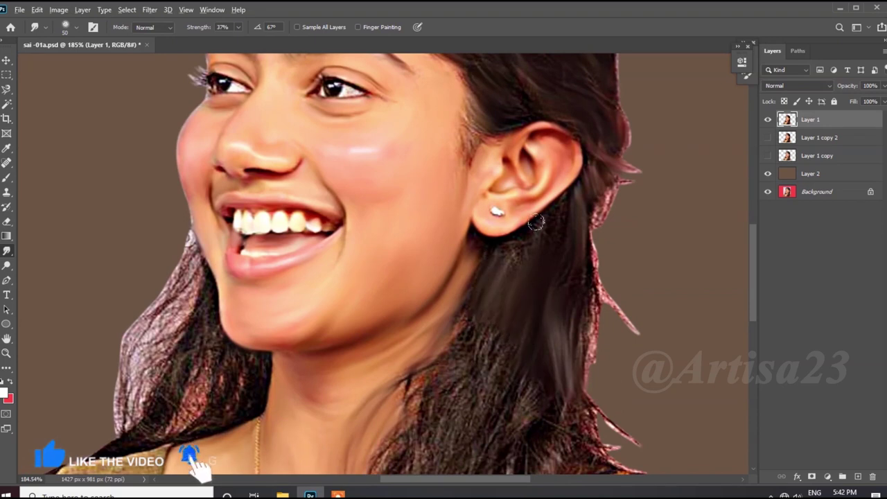
scroll(530, 232, down, 1)
scroll(471, 288, down, 1)
scroll(477, 267, down, 1)
mouse_move(479, 249)
mouse_down()
mouse_move(478, 333)
mouse_move(430, 381)
mouse_move(520, 381)
mouse_move(560, 317)
mouse_move(471, 420)
mouse_up()
Smear the hair and saree bottom into the background and raise smudge strength to 43%.
drag(526, 388, 499, 444)
drag(554, 394, 561, 437)
mouse_move(513, 412)
mouse_down()
mouse_move(426, 436)
mouse_move(319, 426)
mouse_move(252, 454)
mouse_move(387, 386)
mouse_move(324, 415)
mouse_up()
key(4)
key(3)
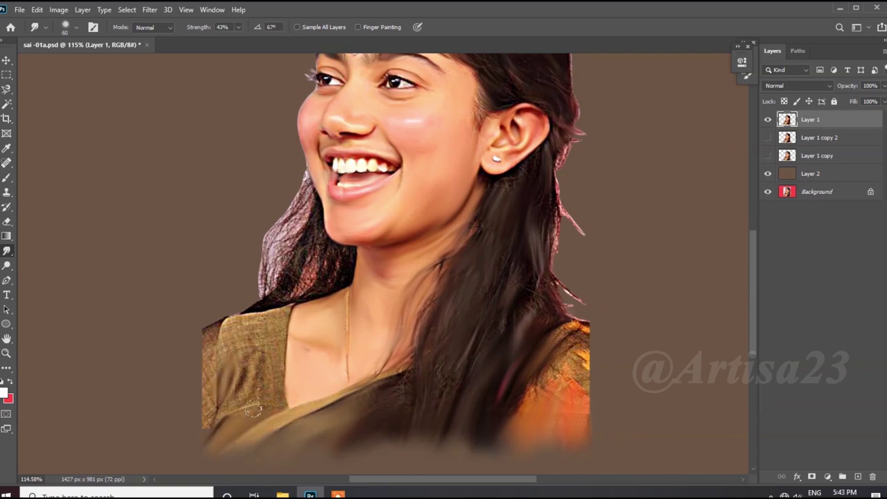
Smudge the left shoulder edge outward, the hair bottom over the saree, and the orange right shoulder.
scroll(253, 411, up, 3)
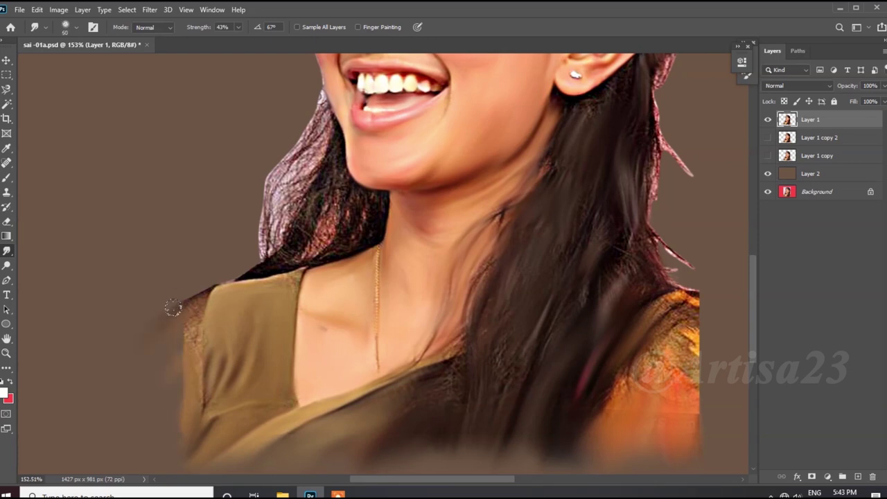
drag(173, 307, 165, 386)
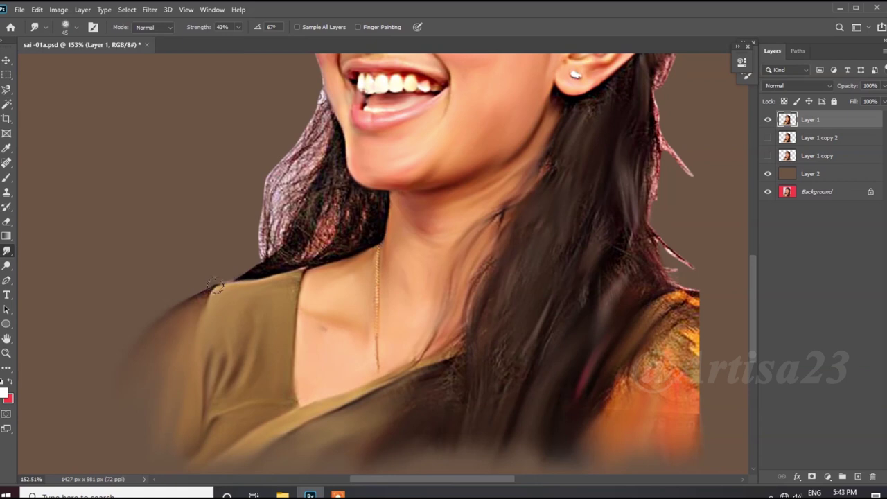
scroll(320, 288, down, 4)
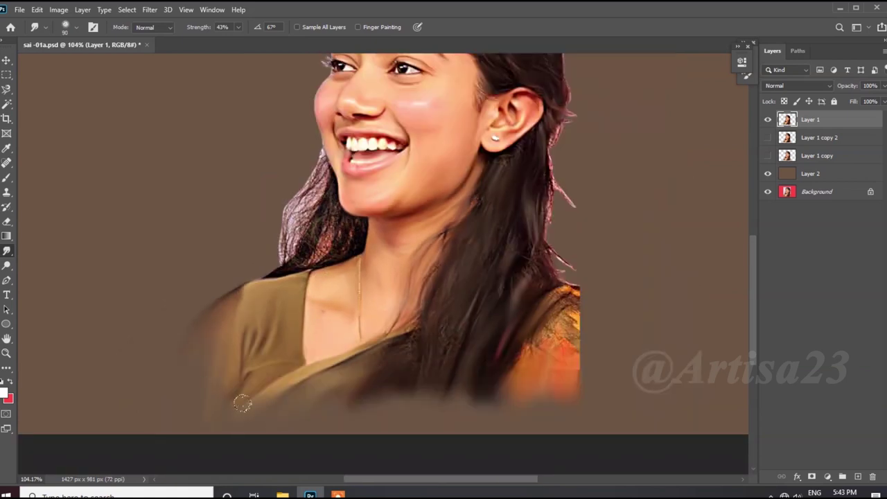
mouse_move(485, 398)
mouse_down()
mouse_move(424, 379)
mouse_move(481, 380)
mouse_move(568, 305)
mouse_up()
mouse_move(641, 324)
mouse_down()
mouse_move(595, 353)
mouse_move(617, 361)
mouse_move(544, 382)
mouse_up()
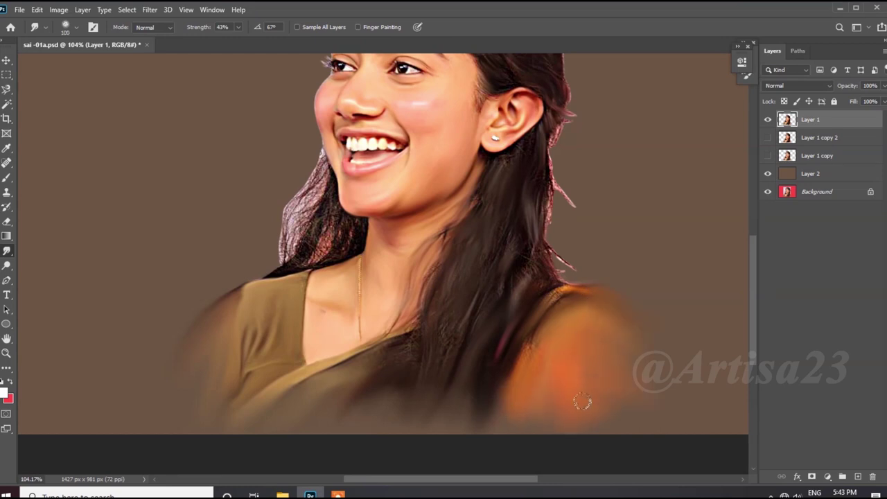
Smudge the right hair edge and the hair beside the ear into soft strands.
scroll(535, 241, up, 3)
drag(525, 247, 540, 242)
scroll(584, 154, down, 2)
scroll(584, 154, down, 1)
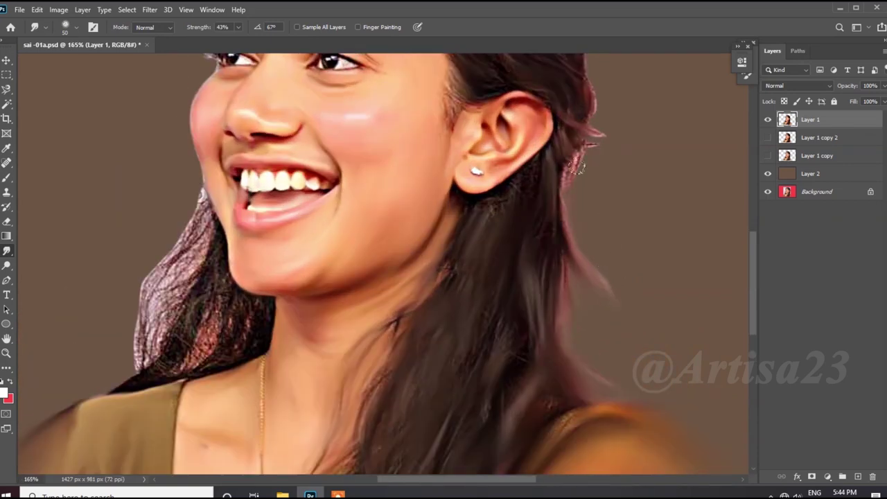
scroll(571, 166, down, 1)
scroll(565, 256, down, 1)
scroll(556, 169, up, 4)
drag(556, 169, 576, 235)
scroll(576, 236, down, 1)
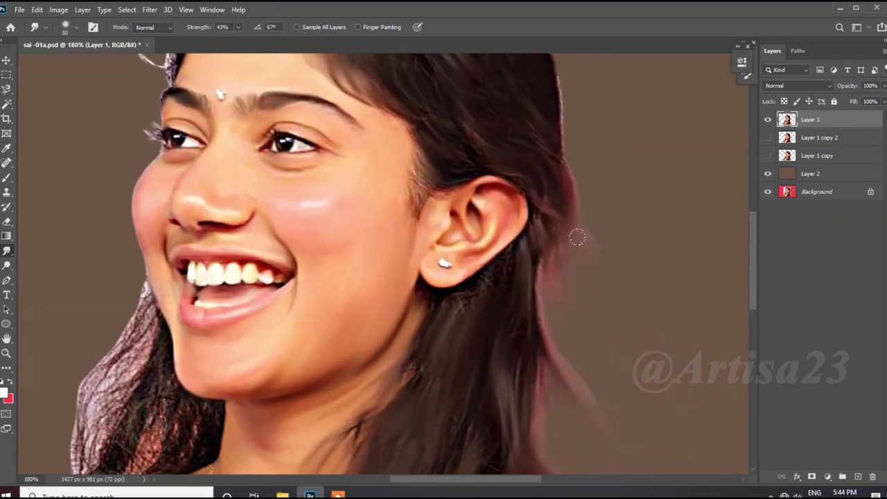
scroll(548, 298, down, 3)
scroll(424, 90, up, 6)
Smooth the strands across the top and crown, smearing the red clip into the hair.
mouse_move(353, 185)
mouse_down()
mouse_move(560, 182)
mouse_move(518, 223)
mouse_move(580, 233)
mouse_up()
drag(650, 349, 555, 277)
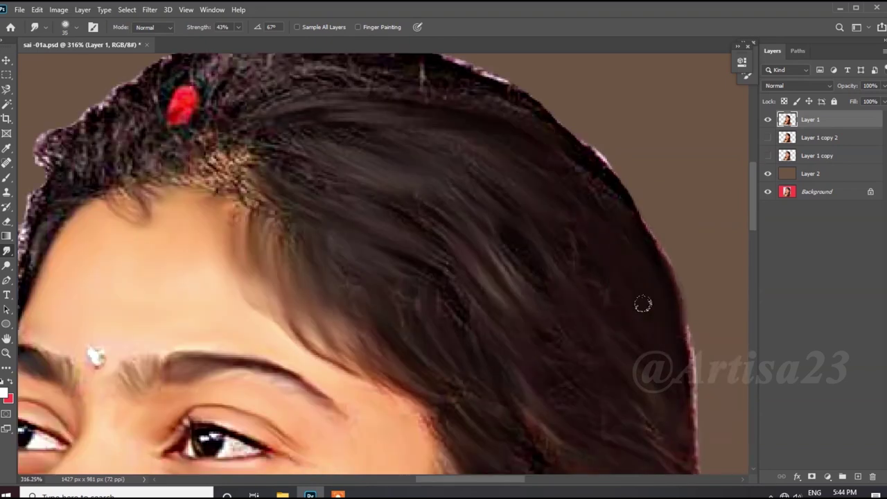
scroll(637, 258, down, 1)
scroll(637, 257, up, 1)
scroll(396, 116, up, 2)
drag(395, 116, 517, 154)
drag(423, 208, 516, 122)
drag(360, 186, 460, 133)
mouse_move(416, 184)
mouse_down()
mouse_move(348, 233)
mouse_move(471, 218)
mouse_move(598, 159)
mouse_up()
drag(378, 158, 331, 226)
drag(356, 256, 363, 204)
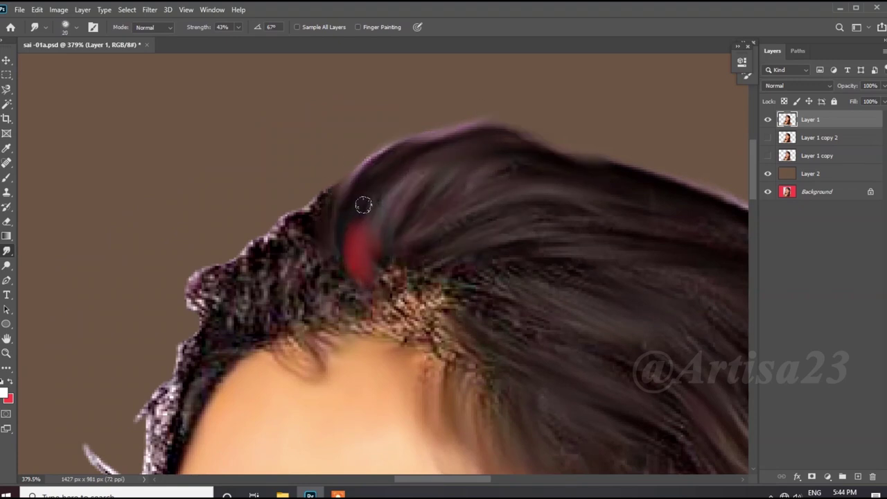
mouse_move(330, 257)
mouse_down()
mouse_move(307, 221)
mouse_move(260, 277)
mouse_move(201, 298)
mouse_move(489, 297)
mouse_move(426, 340)
mouse_move(318, 315)
mouse_move(222, 327)
mouse_move(159, 409)
mouse_move(337, 193)
mouse_up()
Soften the left hairline edge and shrink the smudge brush for edge work.
scroll(337, 193, up, 1)
mouse_move(263, 278)
mouse_down()
mouse_move(208, 360)
mouse_move(180, 298)
mouse_move(147, 386)
mouse_up()
scroll(158, 356, down, 1)
mouse_move(159, 356)
mouse_down()
mouse_move(200, 317)
mouse_move(214, 346)
mouse_up()
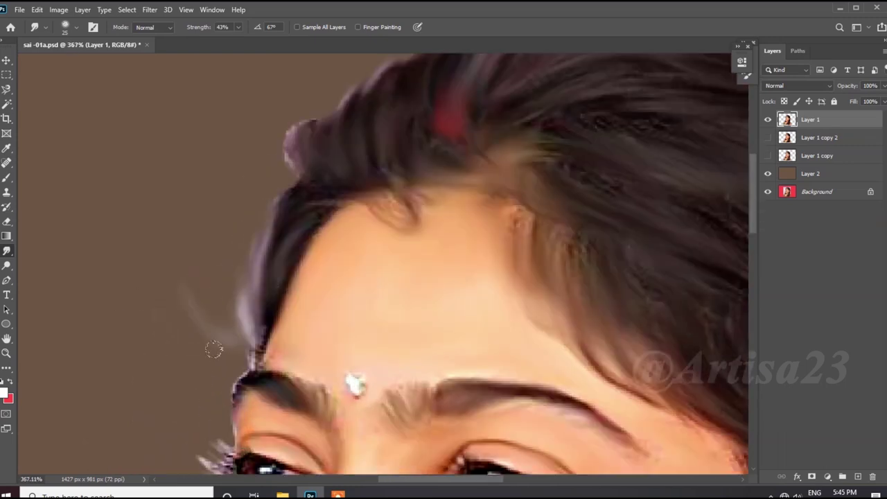
scroll(214, 346, down, 1)
key(bracketleft)
key(bracketleft)
scroll(263, 340, down, 2)
scroll(295, 210, down, 2)
With a larger smudge brush, pull the left hair strands into long soft streaks.
scroll(340, 279, down, 3)
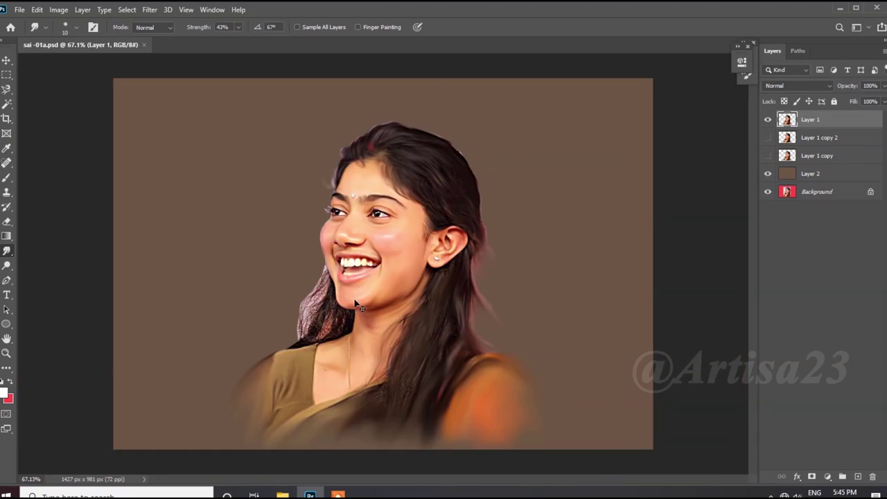
scroll(324, 286, up, 5)
key(bracketright)
drag(277, 199, 228, 326)
mouse_move(263, 298)
mouse_down()
mouse_move(208, 375)
mouse_move(198, 416)
mouse_up()
drag(242, 312, 201, 451)
scroll(247, 236, up, 2)
Soften the hair edges near and left of the chin and below the jaw.
key(bracketleft)
key(bracketleft)
mouse_move(257, 164)
mouse_down()
mouse_move(291, 222)
mouse_move(266, 143)
mouse_move(298, 237)
mouse_move(277, 326)
mouse_move(291, 368)
mouse_up()
key(bracketright)
scroll(249, 414, down, 2)
scroll(305, 284, down, 2)
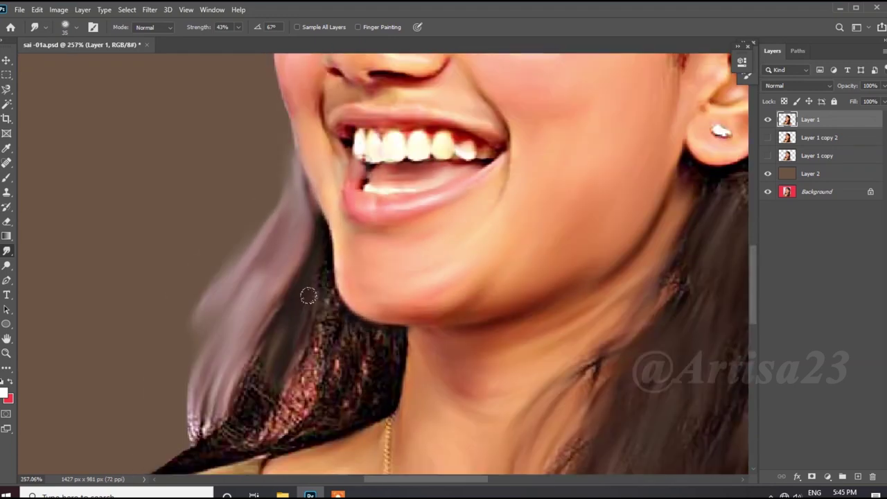
scroll(338, 313, down, 1)
drag(327, 341, 196, 384)
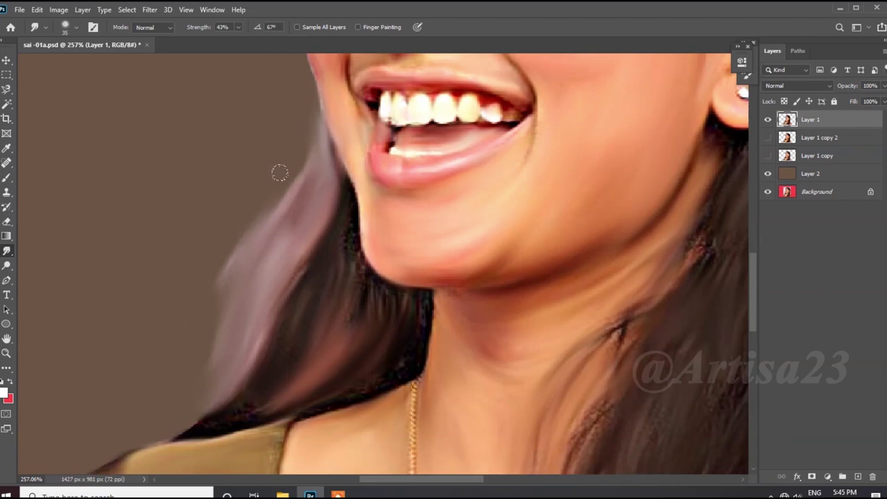
drag(291, 263, 270, 364)
drag(317, 239, 373, 304)
mouse_move(364, 356)
mouse_down()
mouse_move(277, 333)
mouse_move(241, 363)
mouse_up()
Soften the lower-left strands up to the jaw and save the file with Ctrl+S.
scroll(331, 358, down, 1)
mouse_move(250, 298)
mouse_down()
mouse_move(184, 386)
mouse_move(368, 268)
mouse_up()
scroll(351, 235, down, 2)
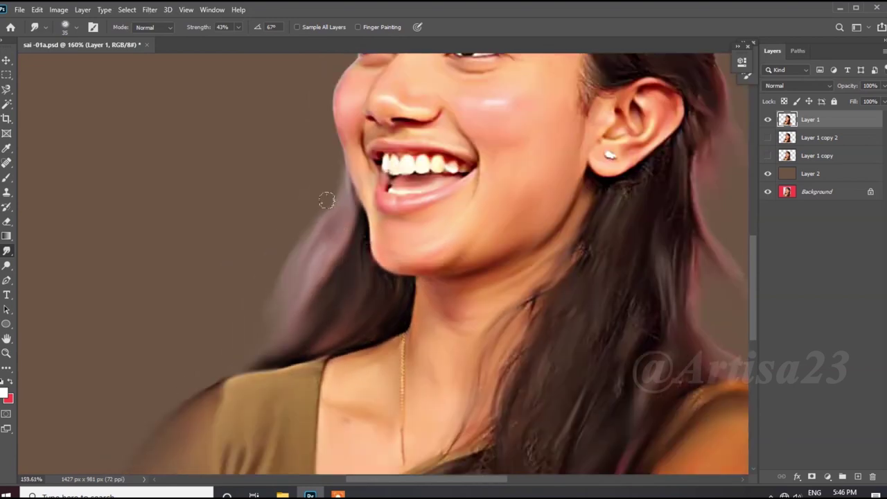
scroll(326, 199, down, 2)
key(ctrl+s)
Smudge the hair strands beside the jaw and review the result.
scroll(333, 251, up, 5)
drag(288, 170, 243, 311)
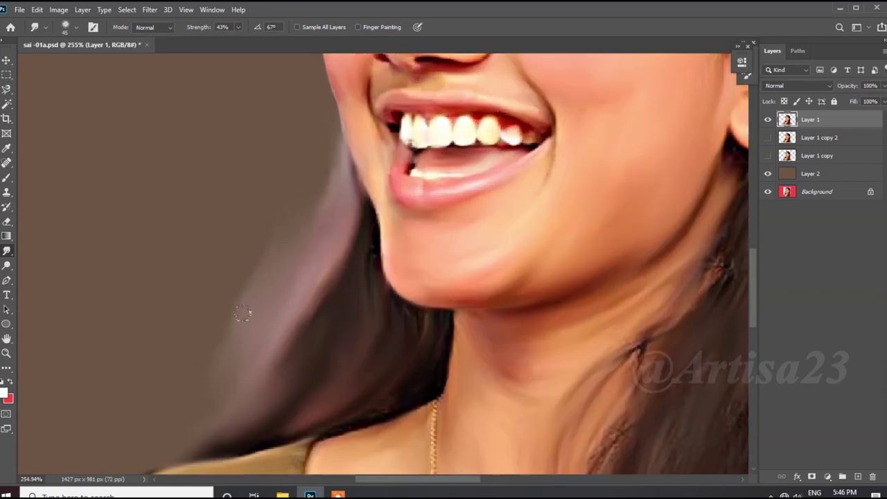
scroll(315, 205, down, 2)
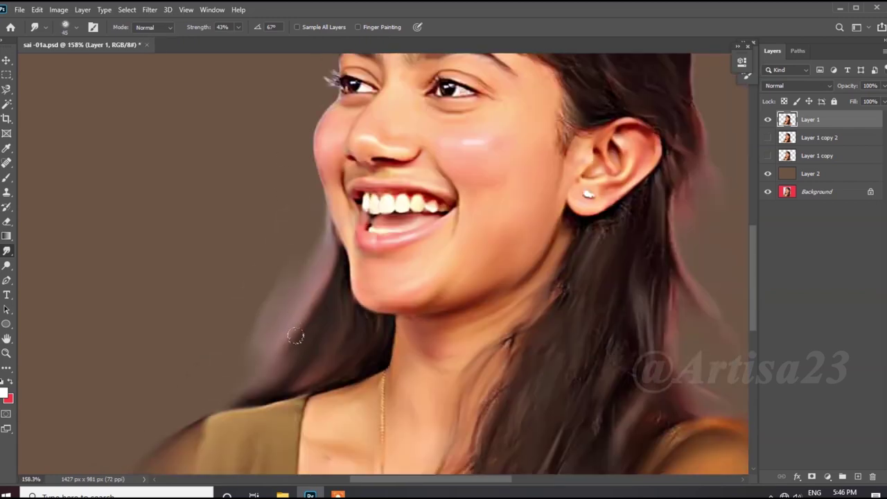
scroll(409, 228, down, 2)
scroll(289, 212, up, 4)
scroll(246, 227, up, 1)
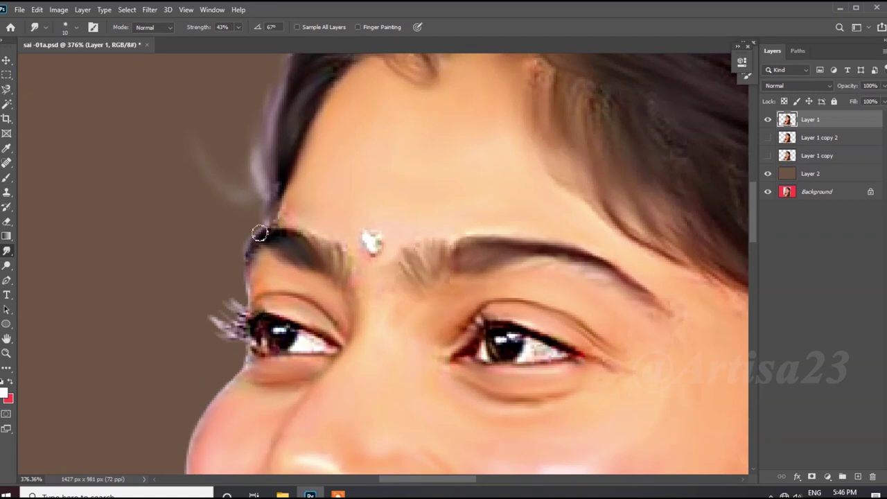
scroll(302, 326, down, 2)
Touch up the hair edge beside the eyebrow with a short smudge stroke.
scroll(326, 184, down, 2)
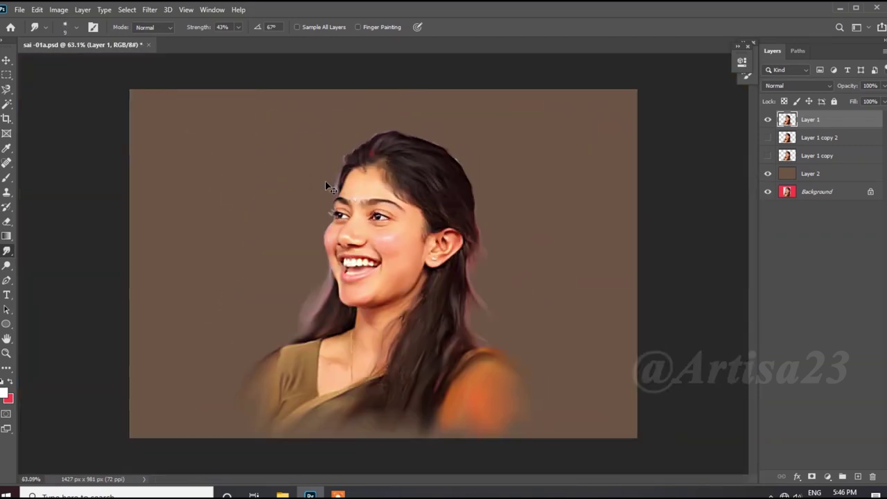
scroll(428, 149, up, 3)
scroll(473, 151, up, 1)
drag(472, 152, 506, 187)
scroll(432, 139, down, 2)
scroll(346, 174, down, 2)
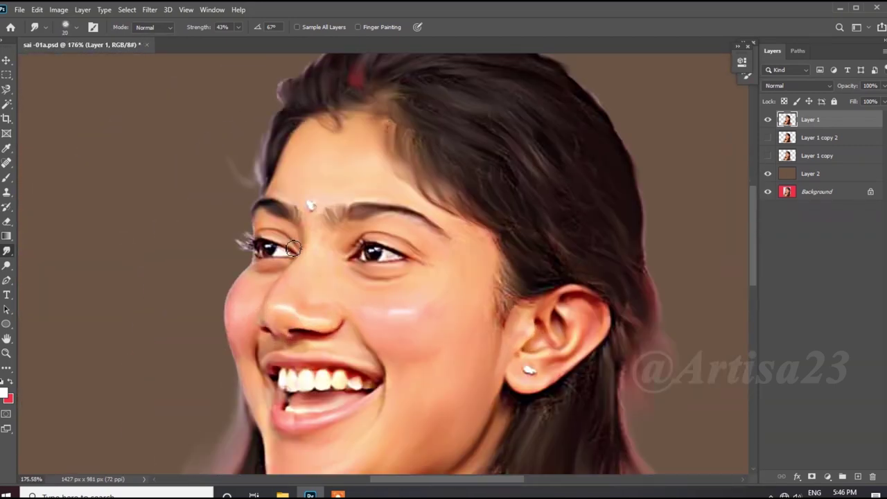
scroll(241, 228, up, 5)
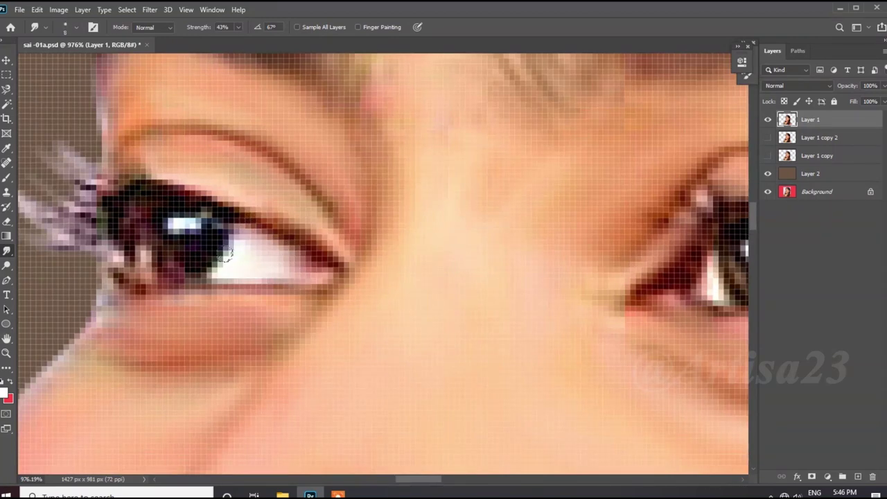
Zoom in on the eye and smudge the upper lash line outward.
scroll(298, 256, down, 2)
scroll(485, 249, up, 2)
scroll(559, 254, up, 1)
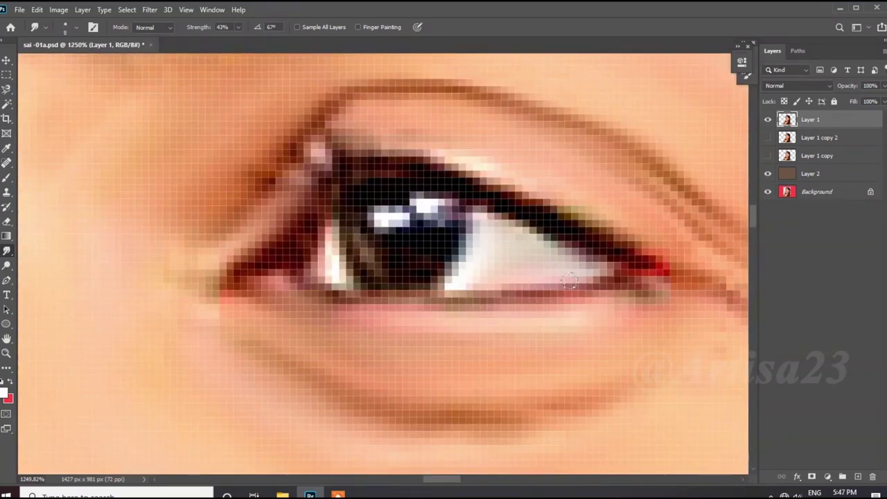
scroll(396, 255, down, 2)
scroll(409, 252, down, 2)
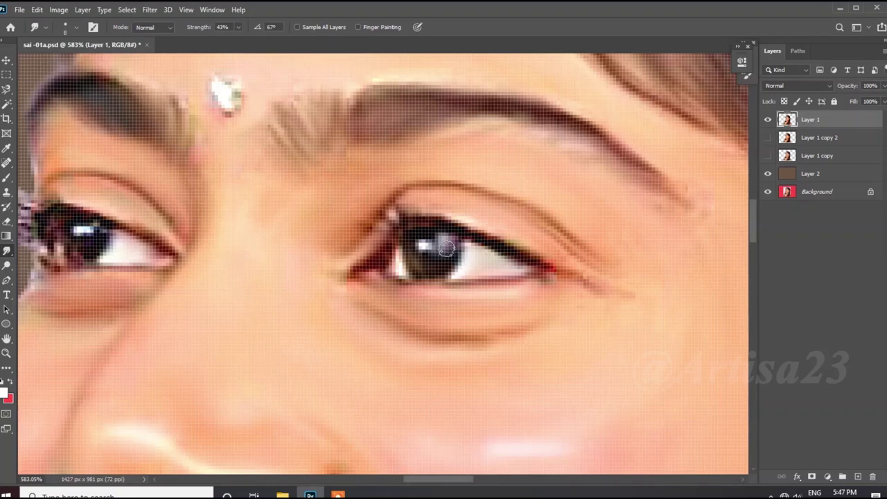
scroll(461, 239, up, 2)
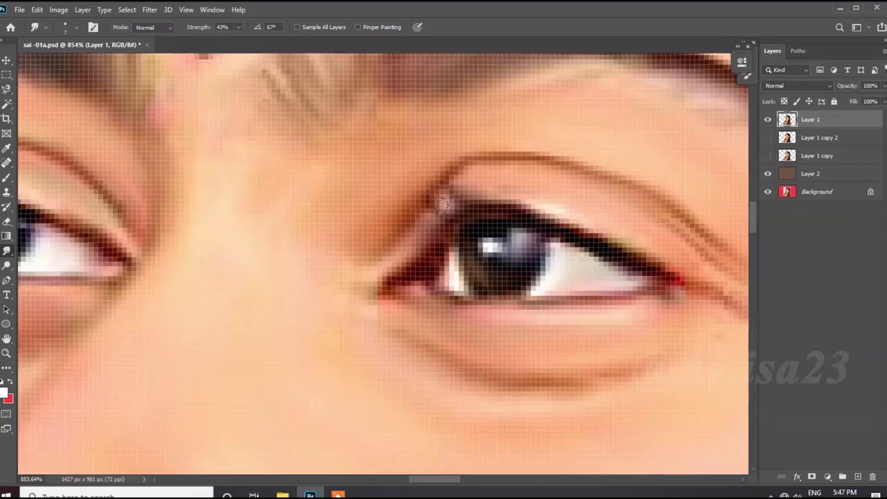
scroll(462, 165, down, 3)
scroll(268, 198, up, 3)
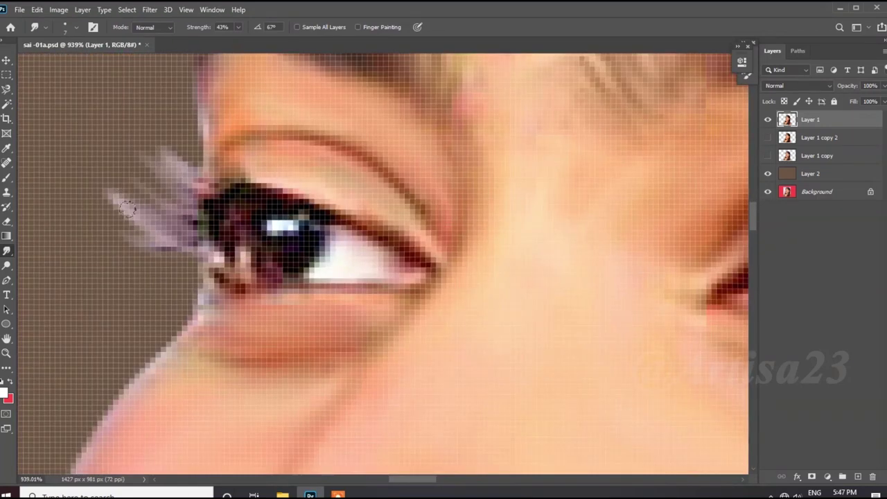
mouse_move(199, 190)
mouse_down()
mouse_move(267, 173)
mouse_move(379, 206)
mouse_up()
scroll(365, 303, up, 1)
scroll(415, 251, down, 2)
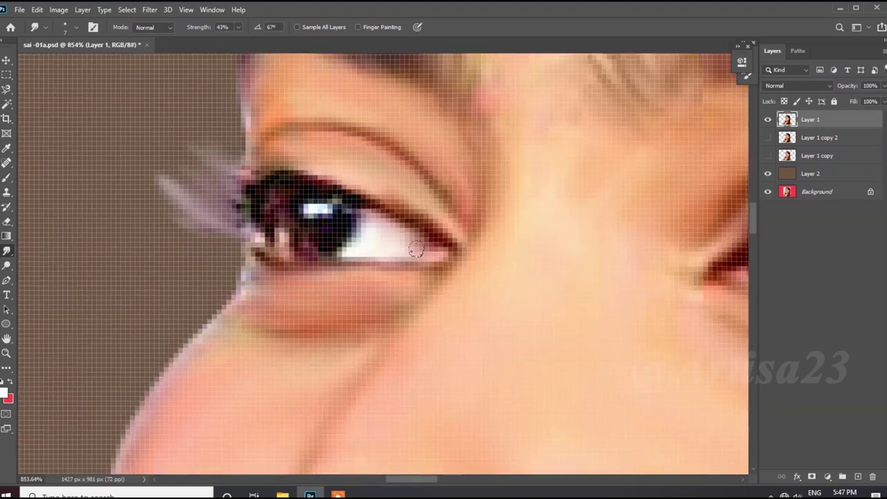
scroll(342, 246, up, 2)
Darken and smudge the inner eye corner lashes, then inspect both eyes.
drag(268, 201, 296, 178)
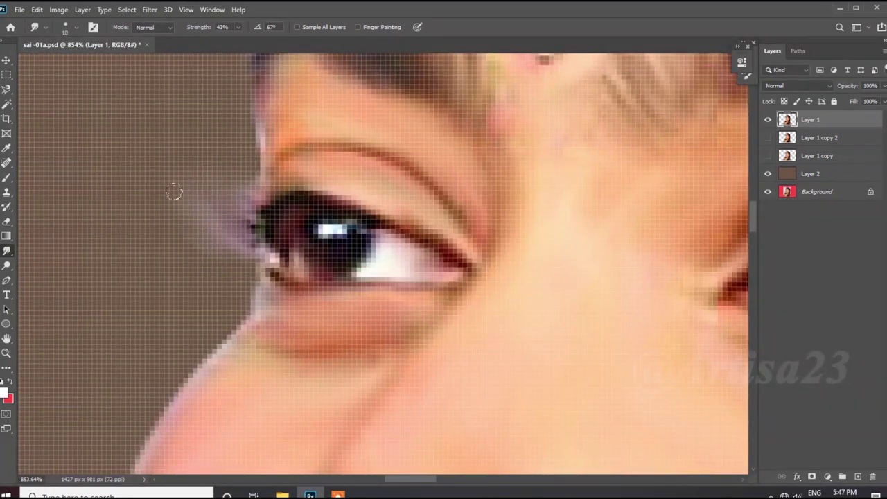
scroll(187, 180, down, 3)
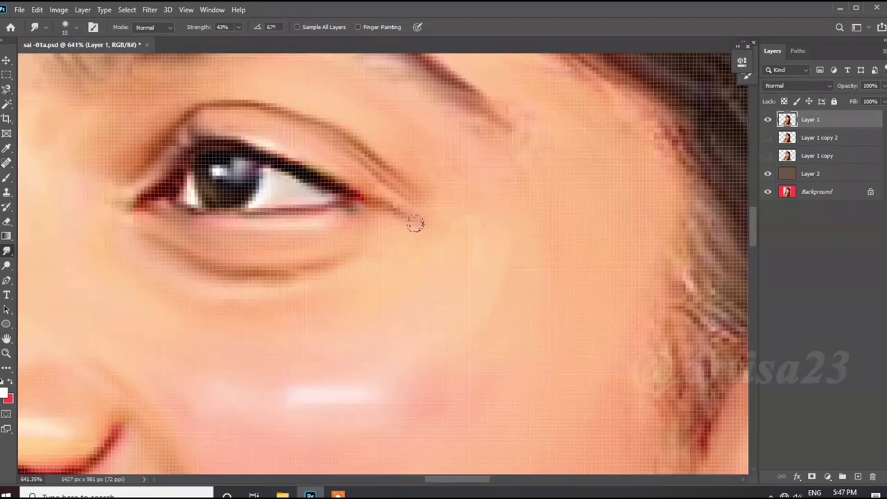
scroll(415, 223, down, 5)
scroll(478, 204, up, 4)
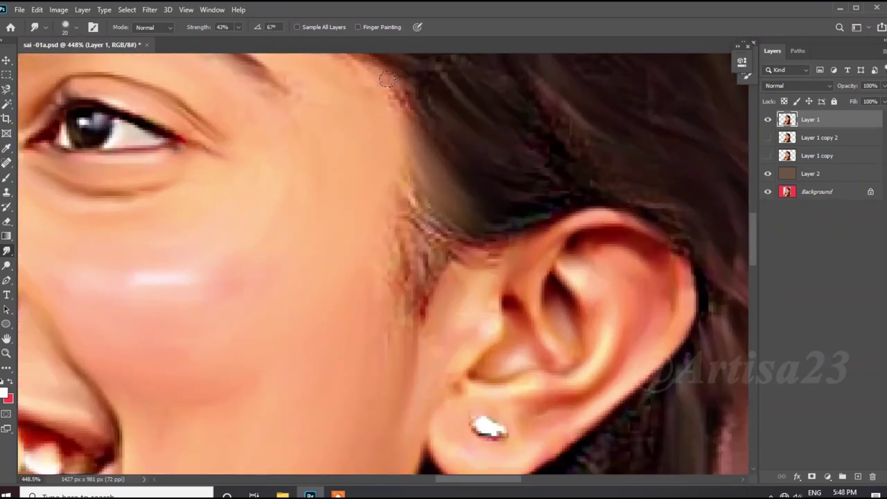
scroll(407, 257, down, 5)
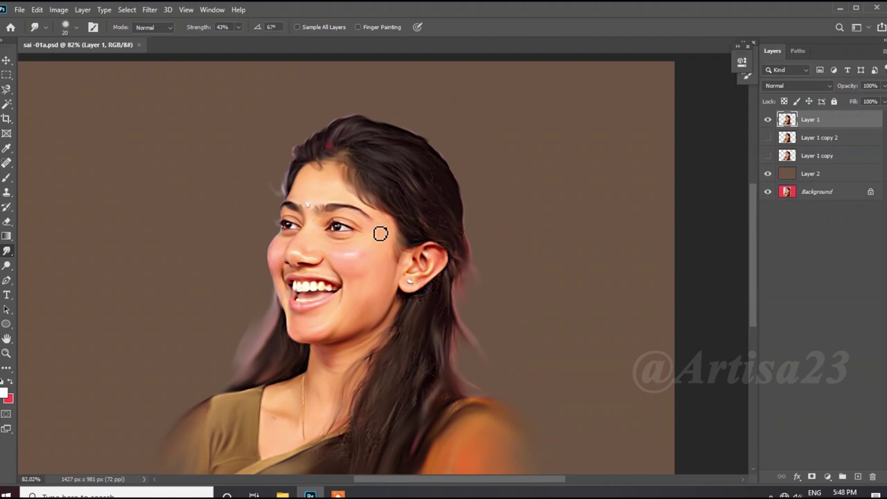
scroll(367, 257, up, 3)
scroll(352, 216, up, 5)
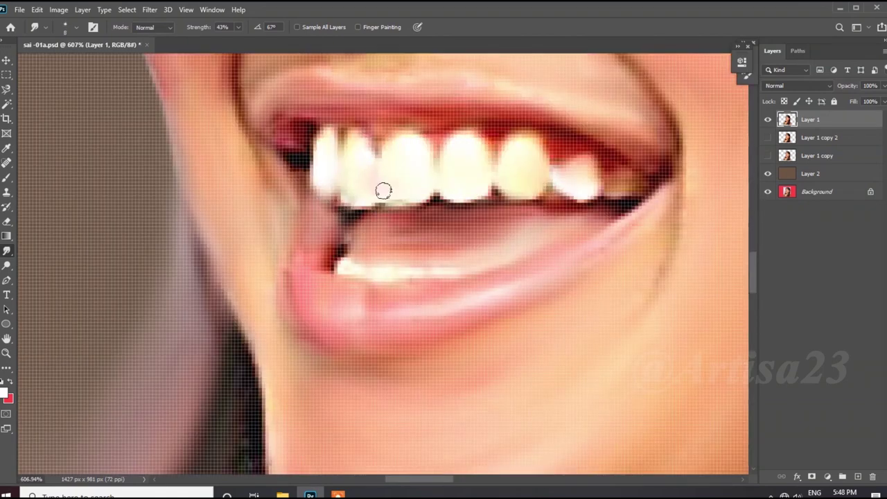
scroll(367, 180, down, 2)
scroll(366, 178, down, 3)
Move brown Layer 2 just beneath Layer 1 and add a new empty Layer 3.
scroll(394, 238, down, 3)
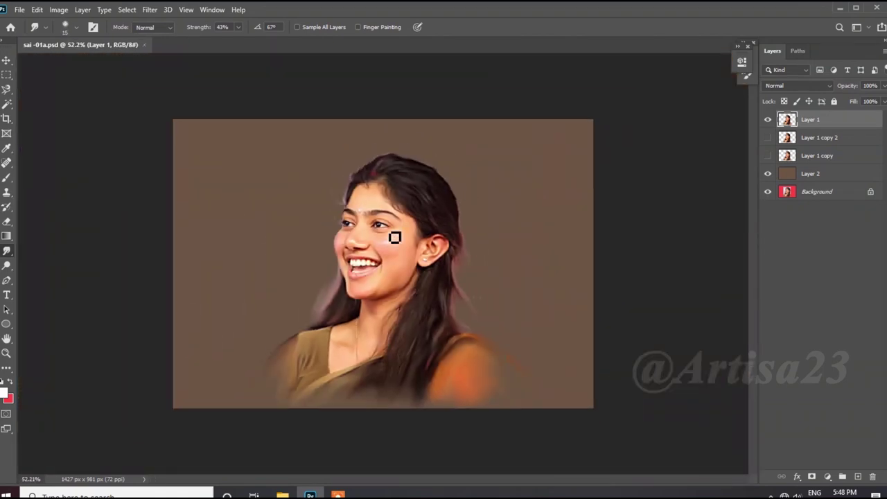
scroll(394, 237, up, 2)
click(810, 173)
drag(810, 174, 810, 133)
key(ctrl+shift+alt+n)
Crop outward to enlarge the canvas slightly to the right and upward.
scroll(404, 224, down, 1)
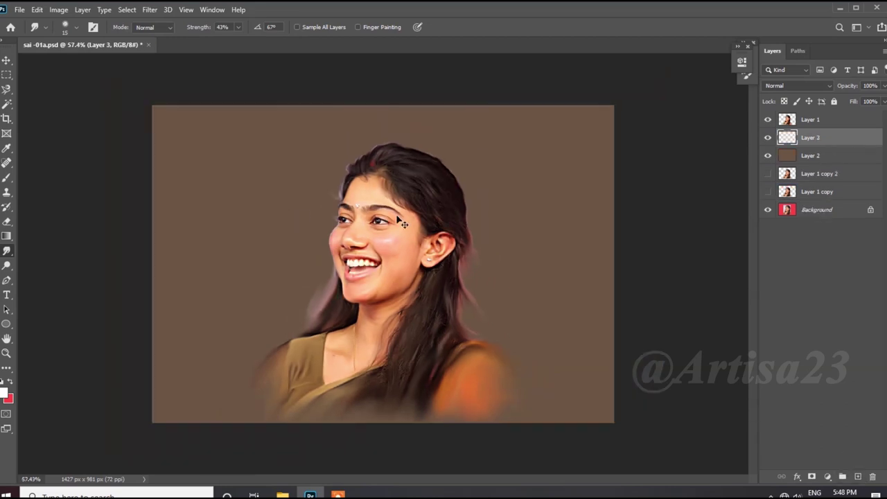
scroll(403, 223, down, 1)
key(c)
drag(594, 263, 600, 263)
drag(384, 118, 384, 112)
key(Return)
Fill the new canvas border with brown on Layer 2, then select Layer 3.
click(818, 158)
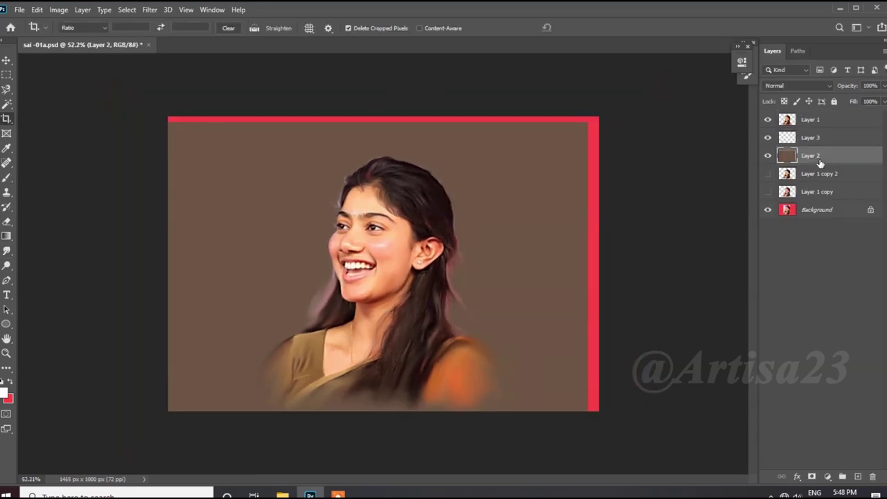
key(g)
click(409, 142)
key(v)
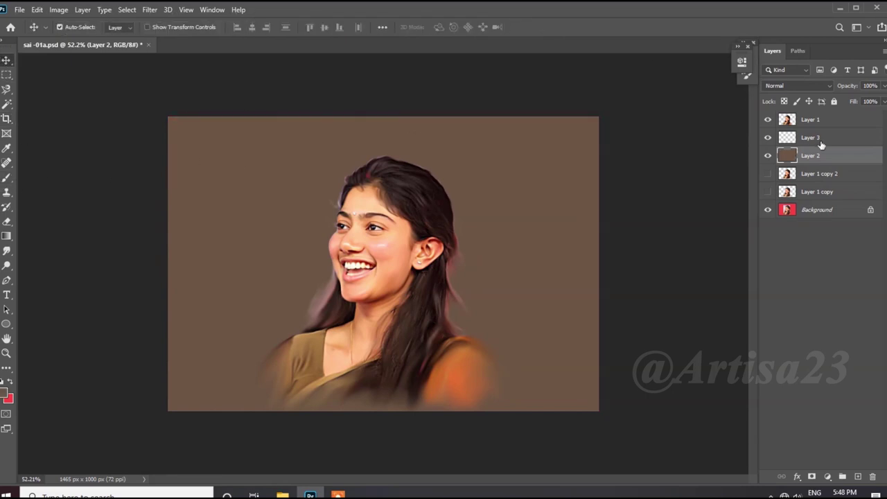
click(811, 137)
Set the brush to the 300 px cloud tip at 66% opacity.
scroll(284, 155, up, 1)
key(b)
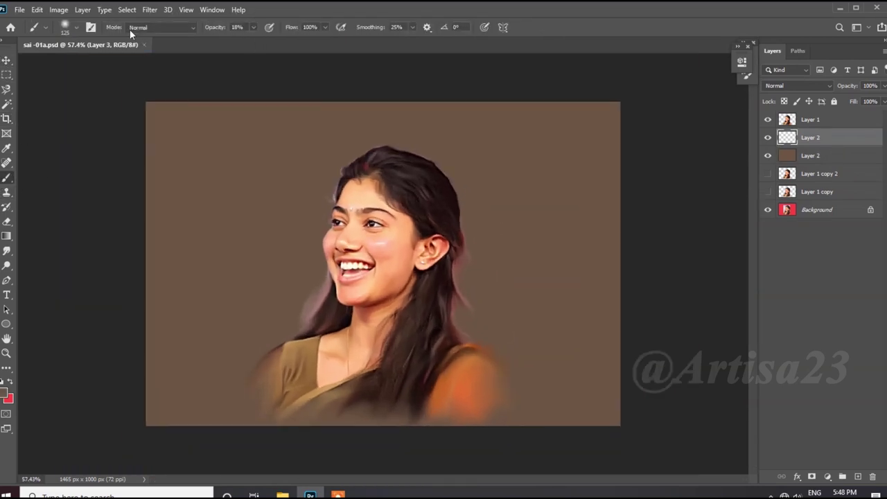
click(91, 27)
click(508, 54)
scroll(727, 206, down, 5)
scroll(682, 351, down, 5)
click(644, 375)
click(716, 54)
scroll(507, 206, up, 3)
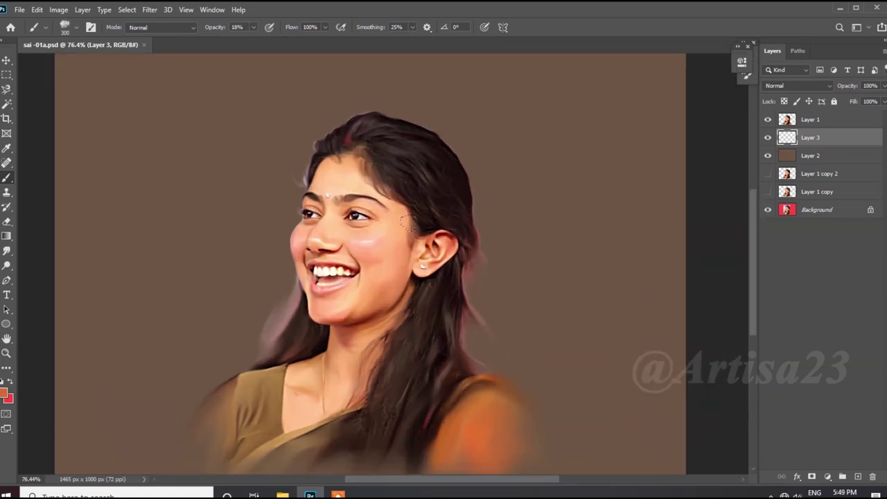
scroll(409, 220, down, 3)
key(6)
key(6)
Paint orange clouds around the head and dark brown clouds in both lower corners.
mouse_move(298, 208)
mouse_down()
mouse_move(360, 118)
mouse_move(478, 257)
mouse_up()
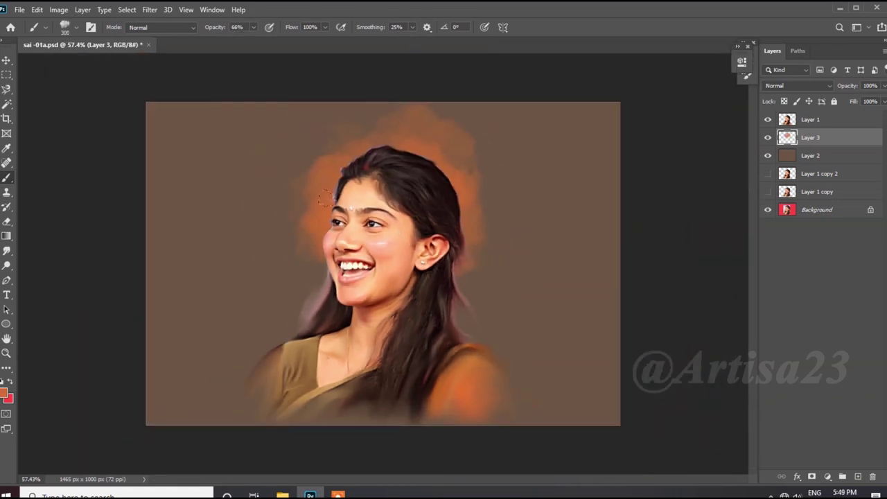
drag(324, 198, 270, 298)
drag(464, 228, 527, 333)
alt+click(478, 318)
drag(471, 298, 547, 402)
drag(291, 297, 229, 402)
mouse_move(526, 312)
mouse_down()
mouse_move(551, 336)
mouse_move(596, 332)
mouse_up()
Add sampled beige, tan and brown clouds around the head and deepen the lower corners.
alt+click(313, 396)
drag(547, 298, 485, 208)
alt+click(476, 267)
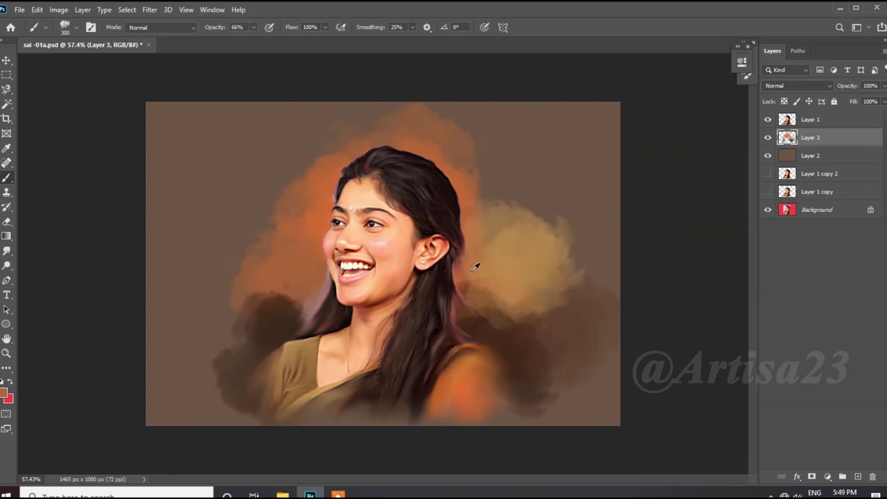
drag(541, 291, 499, 229)
drag(263, 263, 173, 409)
mouse_move(524, 370)
mouse_down()
mouse_move(596, 346)
mouse_move(513, 419)
mouse_up()
drag(257, 396, 166, 416)
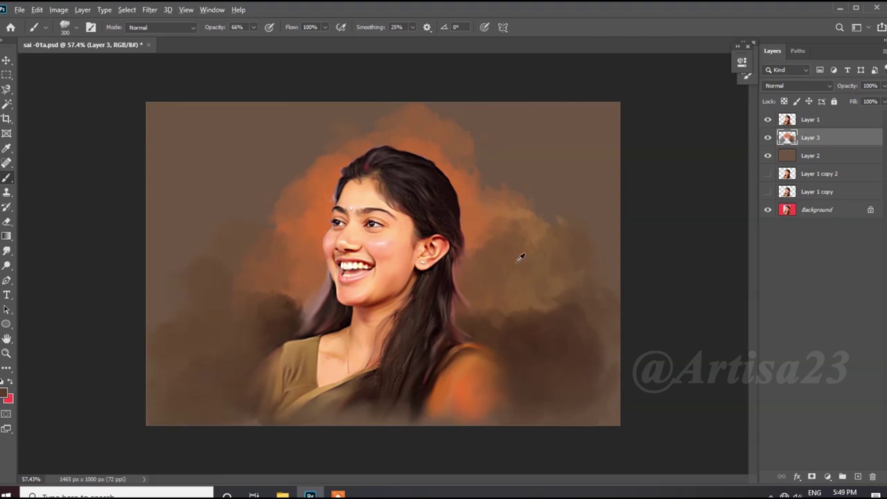
drag(197, 205, 291, 159)
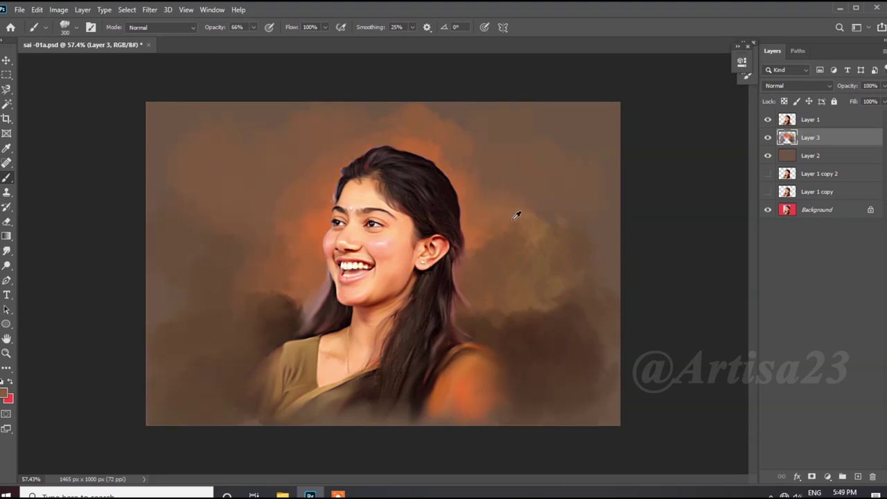
Paint golden-orange clouds right of, behind and above the head.
click(7, 396)
drag(638, 327, 678, 274)
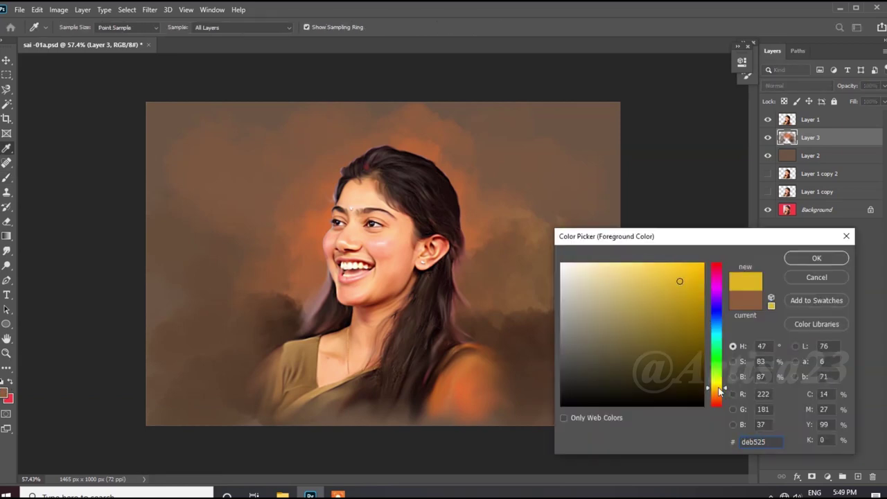
key(Return)
key(b)
drag(422, 153, 499, 235)
drag(485, 194, 568, 284)
mouse_move(554, 208)
mouse_down()
mouse_move(436, 116)
mouse_move(368, 132)
mouse_up()
drag(443, 153, 340, 111)
drag(457, 139, 333, 173)
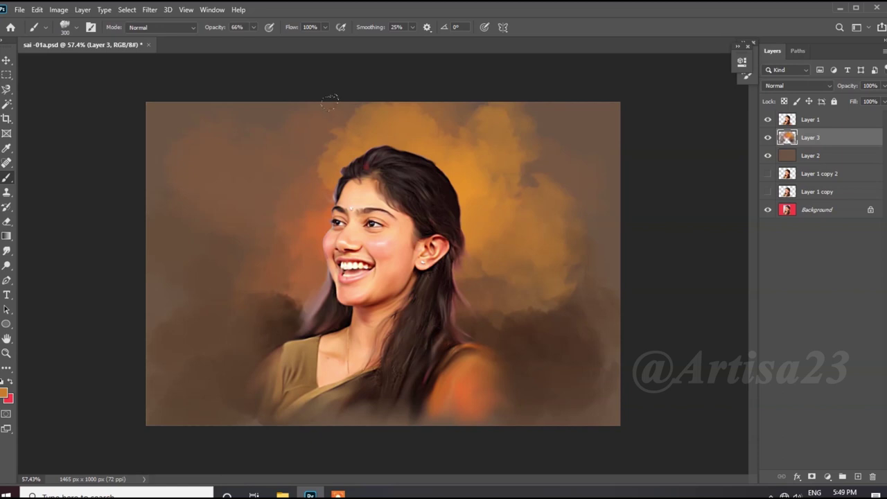
Tone the orange glow with sampled dark brown and lighter orange around the head.
alt+click(333, 159)
mouse_move(326, 95)
mouse_down()
mouse_move(280, 121)
mouse_move(380, 97)
mouse_move(531, 139)
mouse_up()
alt+click(468, 175)
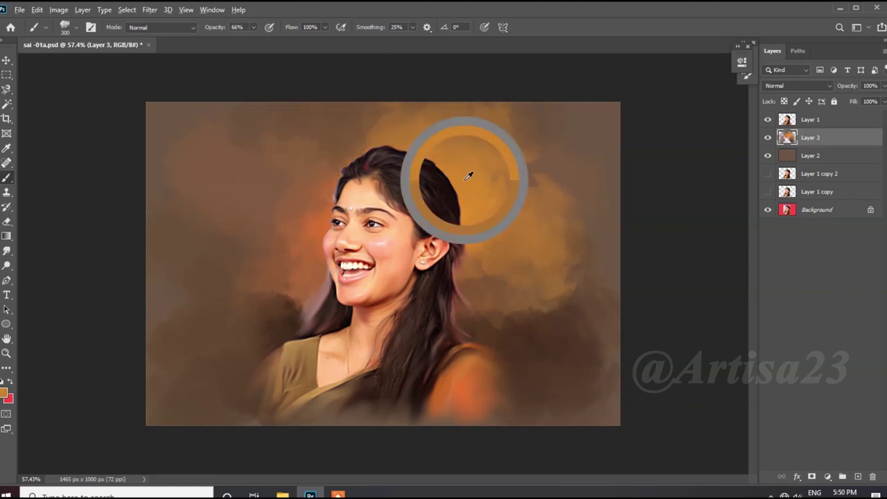
drag(277, 180, 380, 187)
alt+click(235, 125)
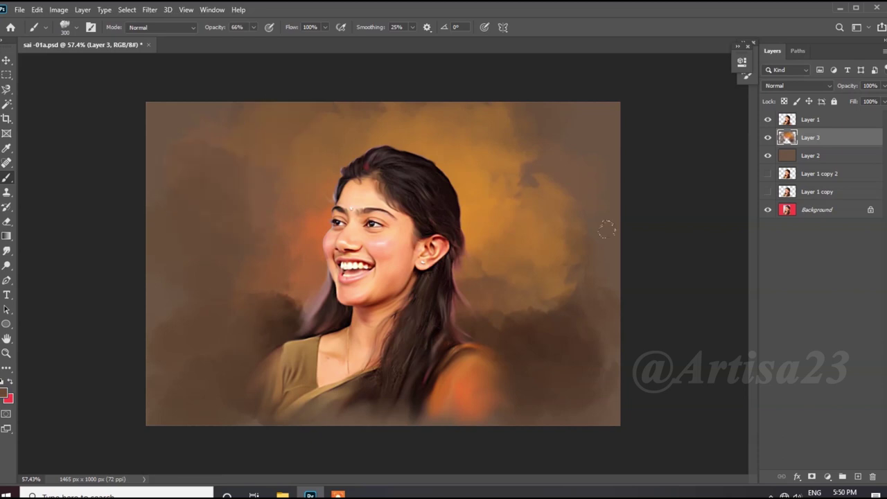
drag(604, 228, 530, 188)
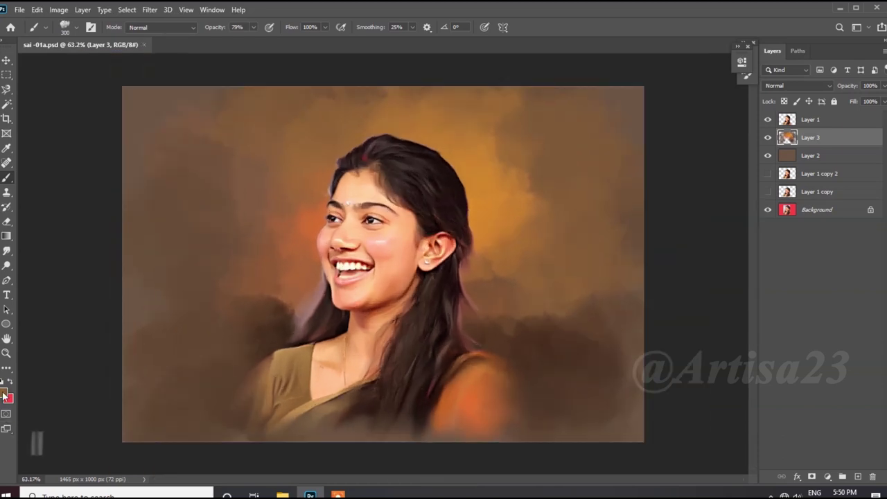
click(6, 395)
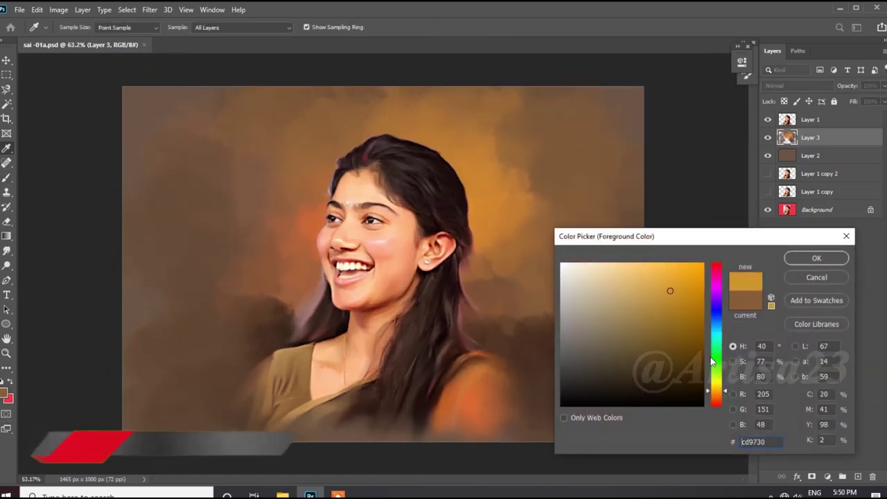
Brush a yellow-green touch to the right of the head.
drag(715, 397, 716, 378)
click(816, 258)
key(b)
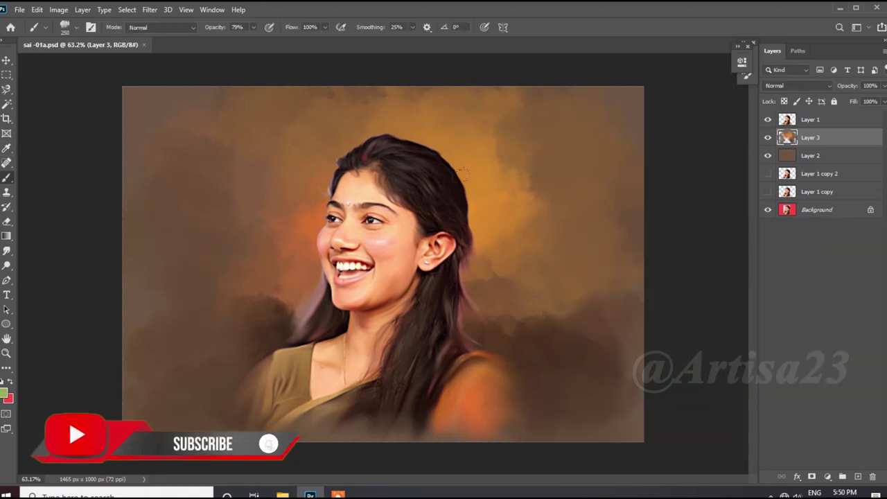
drag(462, 162, 493, 204)
Switch to bright yellow and brush it around the head.
click(7, 395)
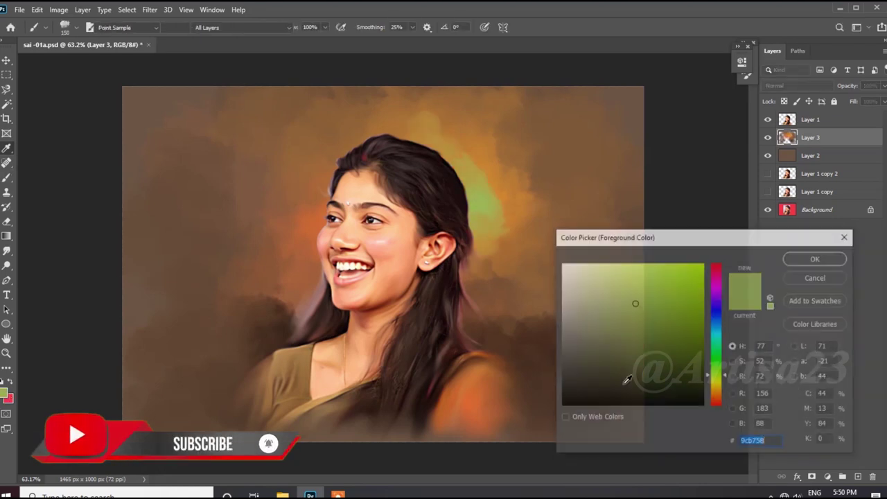
drag(716, 372, 716, 386)
click(688, 271)
key(Return)
drag(471, 163, 489, 208)
drag(430, 139, 499, 236)
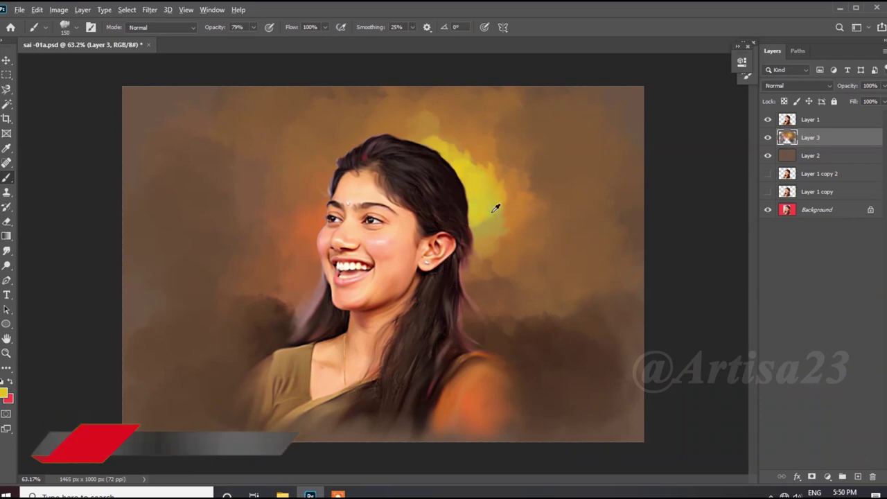
scroll(511, 182, up, 3)
mouse_move(512, 181)
mouse_down()
mouse_move(481, 204)
mouse_move(495, 147)
mouse_up()
scroll(494, 146, down, 2)
drag(346, 97, 426, 114)
drag(485, 152, 467, 129)
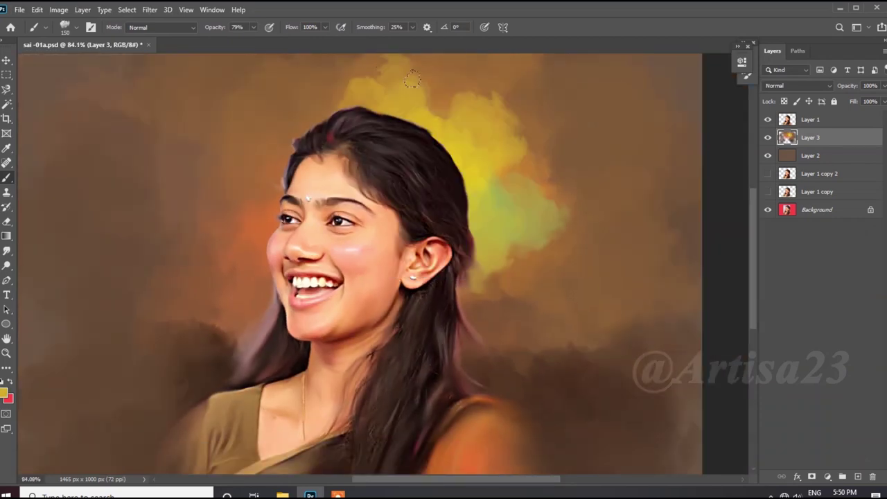
scroll(457, 126, down, 2)
Extend the yellow clouds over the top of the hair and right of the head.
drag(430, 104, 355, 184)
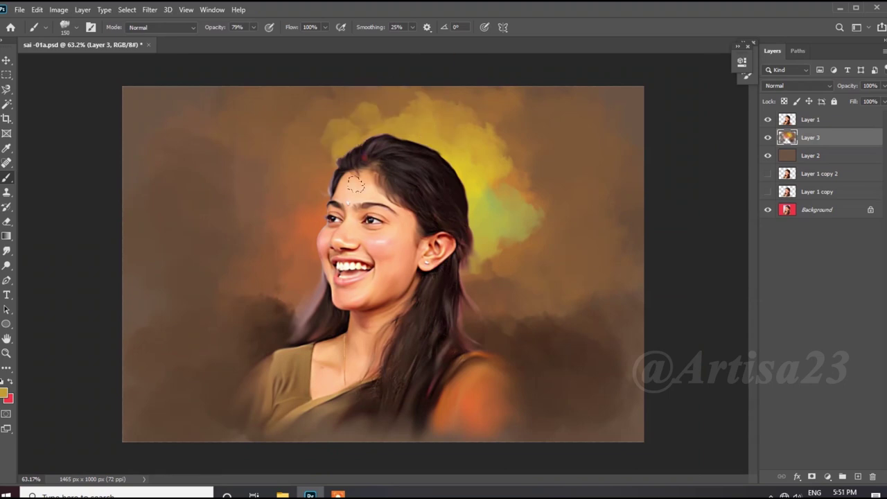
drag(519, 217, 513, 277)
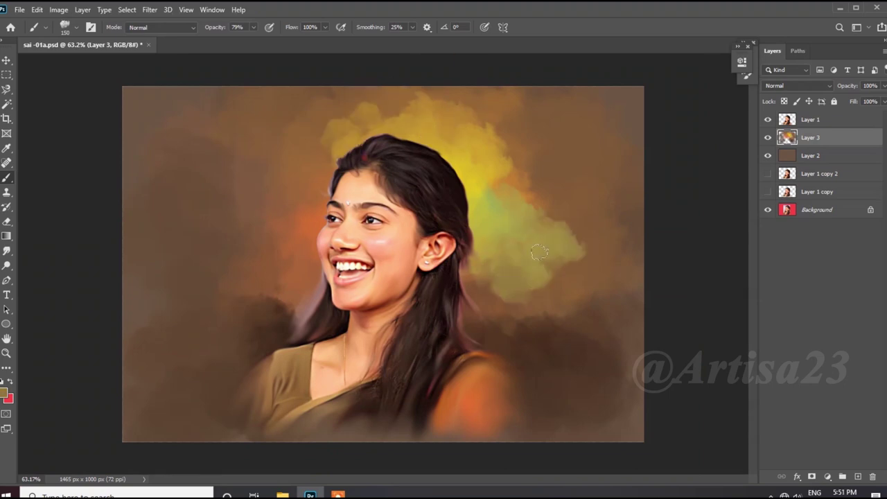
drag(526, 180, 553, 236)
Repaint the upper-right cloud and the green patch beside the head in sampled yellow-brown.
mouse_move(530, 111)
mouse_down()
mouse_move(574, 149)
mouse_move(473, 98)
mouse_move(376, 103)
mouse_move(307, 135)
mouse_move(277, 118)
mouse_up()
alt+click(539, 145)
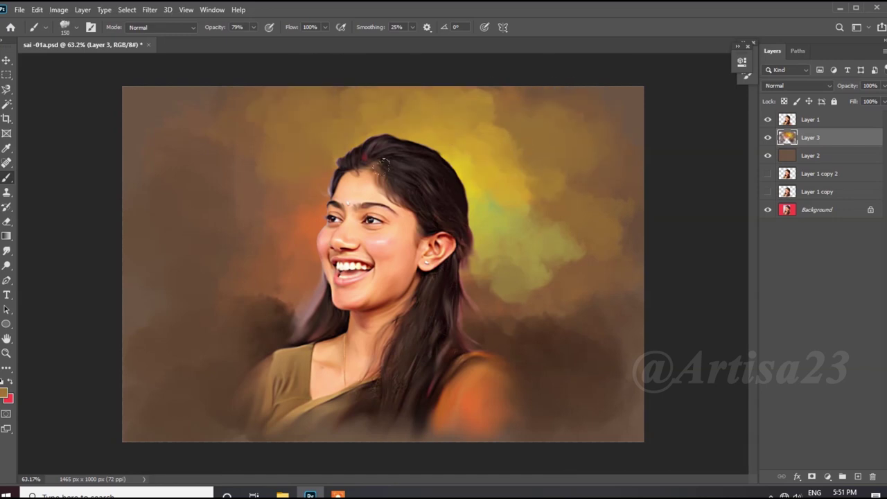
drag(542, 212, 515, 188)
alt+click(592, 200)
drag(548, 229, 511, 174)
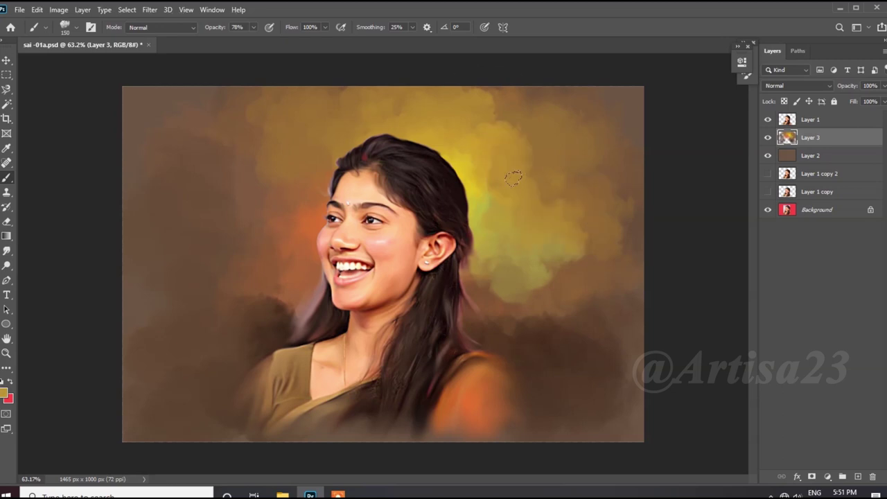
Darken the yellow glow left of the face with a sampled tan.
scroll(259, 157, down, 1)
scroll(270, 154, up, 1)
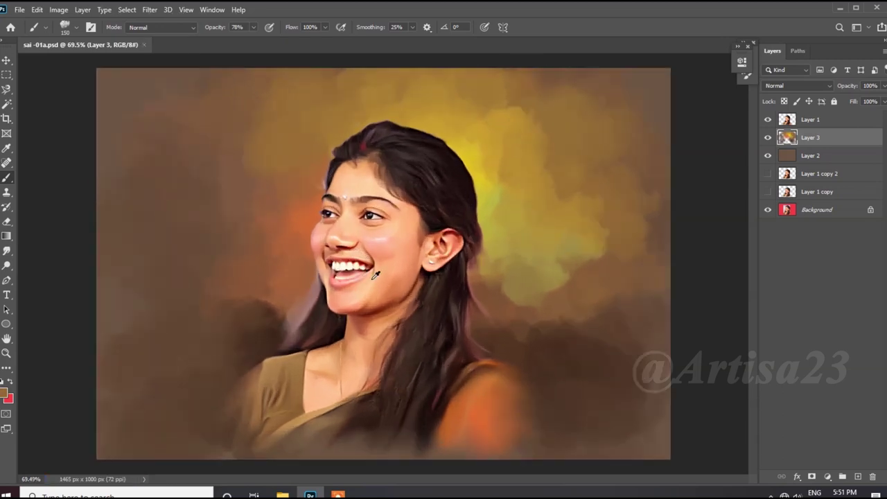
scroll(289, 150, up, 1)
alt+click(522, 193)
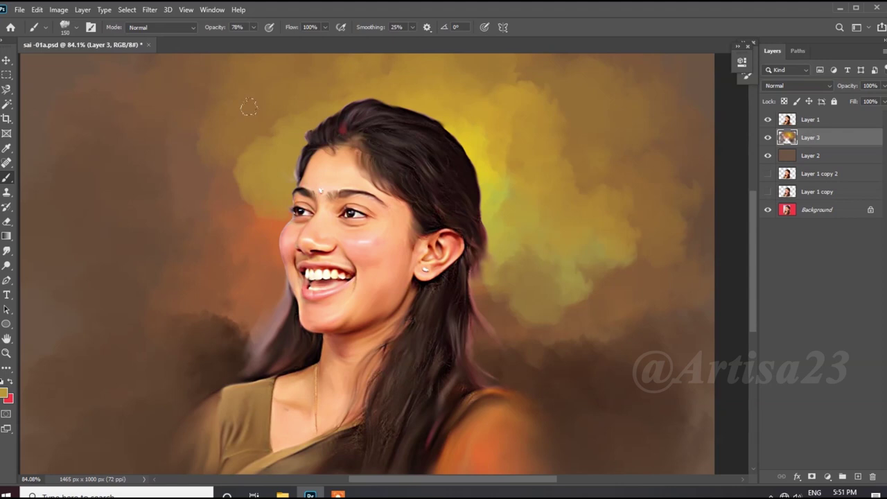
drag(278, 142, 264, 201)
key(ctrl+z)
alt+click(222, 196)
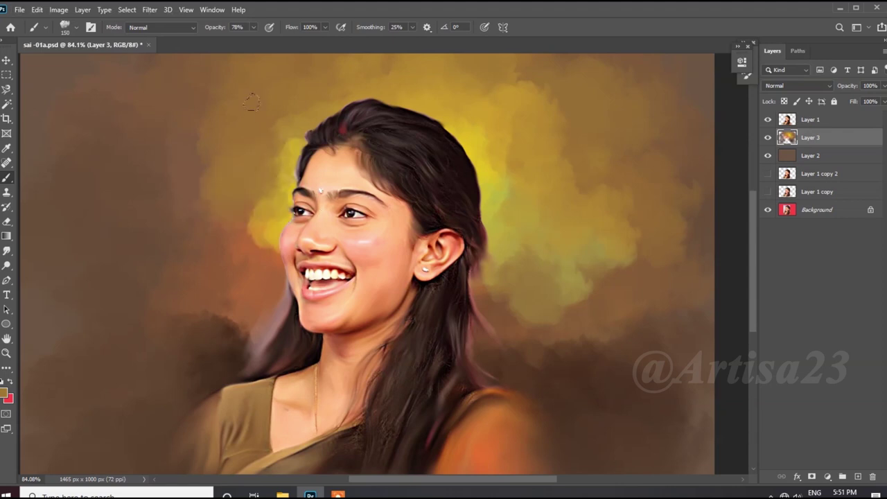
drag(230, 226, 242, 298)
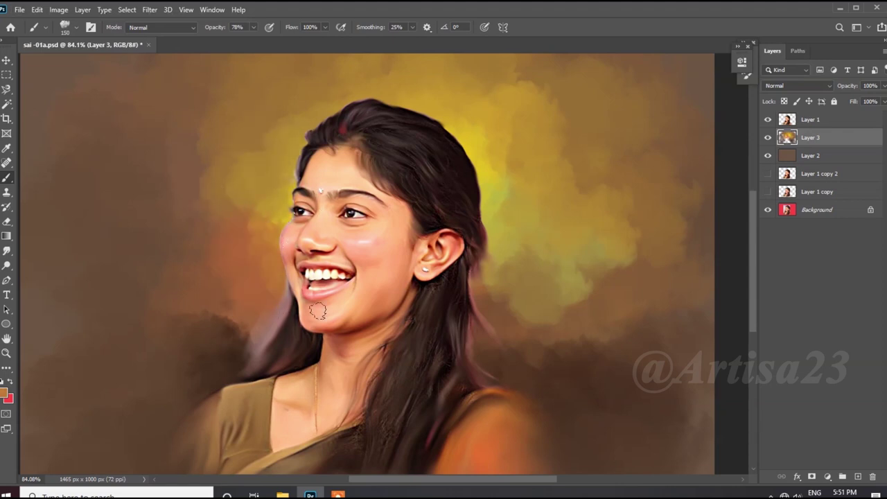
scroll(238, 331, down, 2)
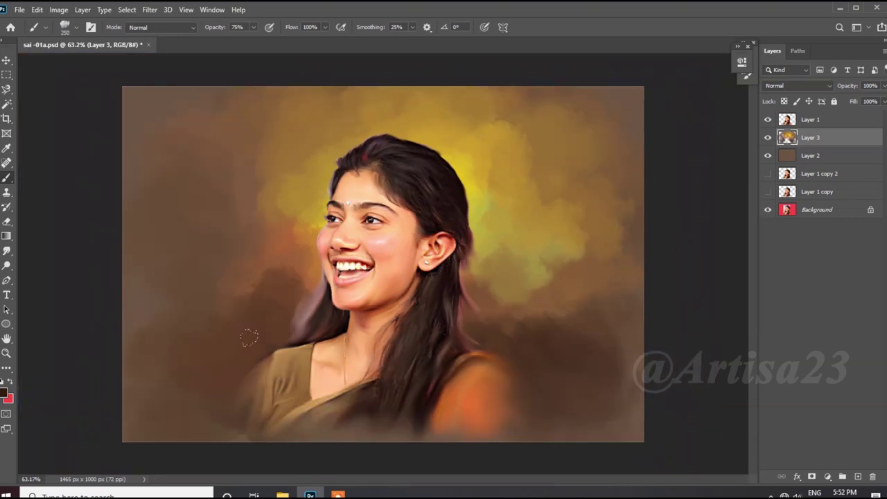
Sample dark brown and add dark clouds near the right shoulder.
alt+click(197, 292)
alt+click(247, 337)
drag(588, 409, 564, 341)
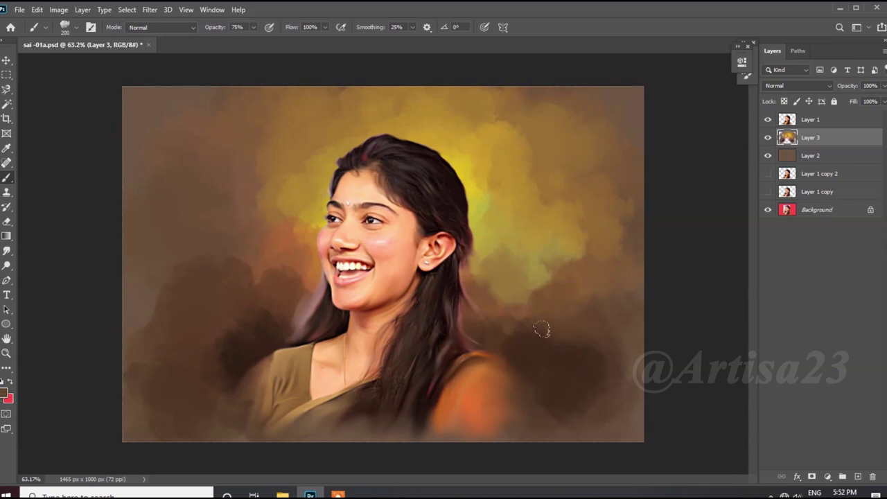
scroll(541, 329, up, 3)
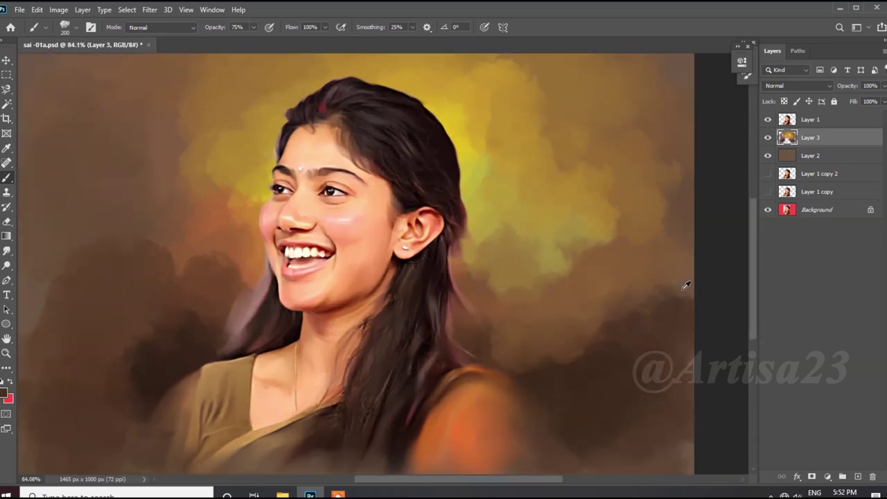
scroll(570, 305, down, 2)
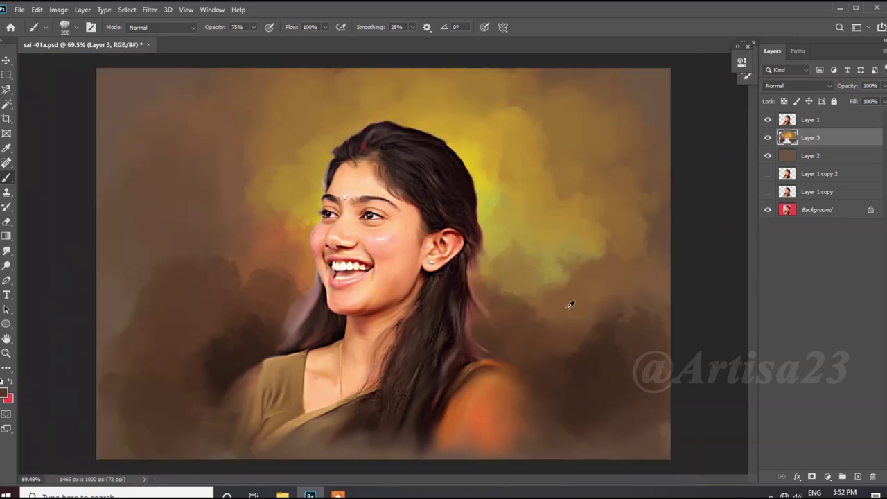
Smooth the dark patches left of the face and darken the lower-left background with brown.
alt+click(627, 253)
alt+click(603, 297)
drag(201, 235, 223, 219)
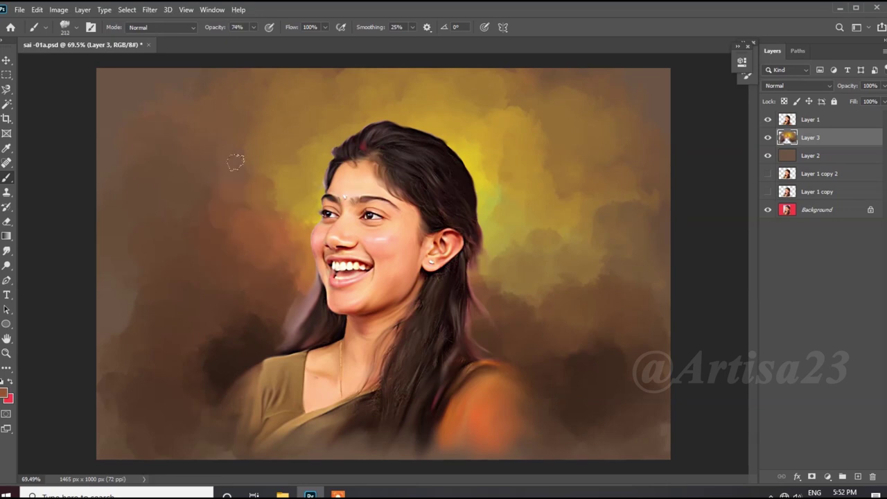
drag(233, 196, 196, 238)
scroll(244, 290, down, 2)
mouse_move(244, 325)
mouse_down()
mouse_move(216, 351)
mouse_move(173, 298)
mouse_up()
scroll(224, 303, up, 1)
scroll(223, 302, down, 1)
scroll(231, 292, down, 1)
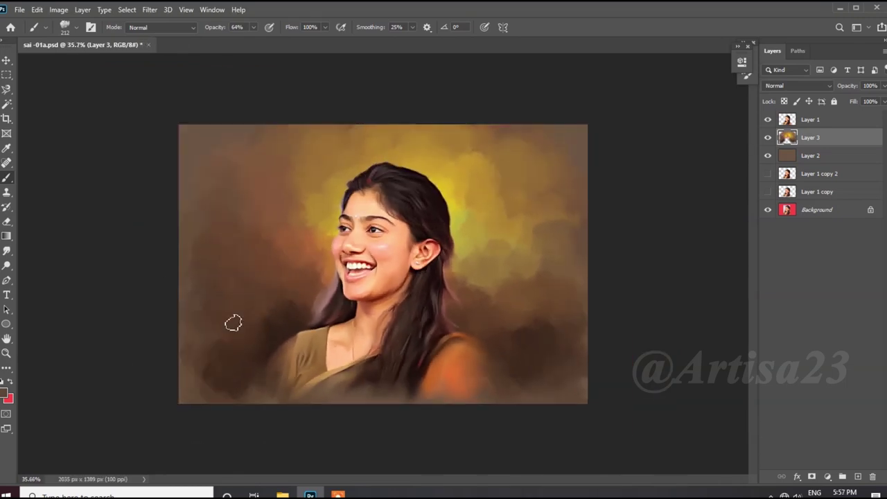
scroll(231, 321, up, 3)
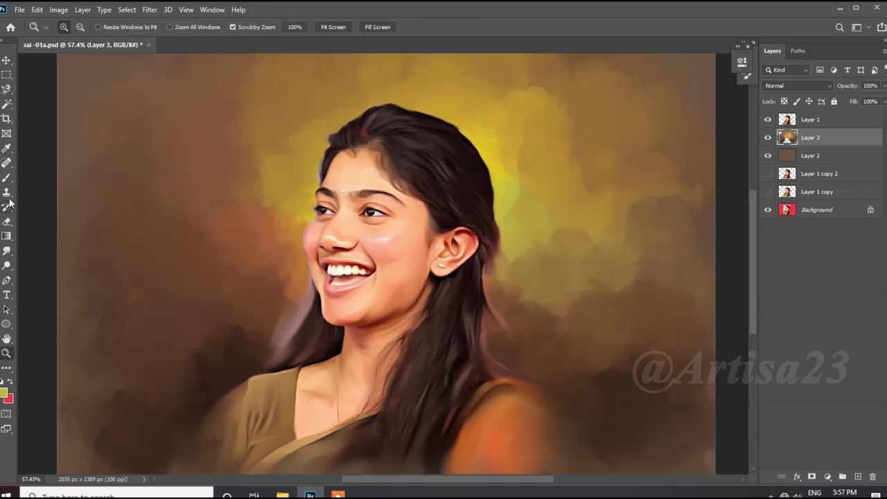
scroll(331, 257, down, 2)
scroll(381, 262, up, 1)
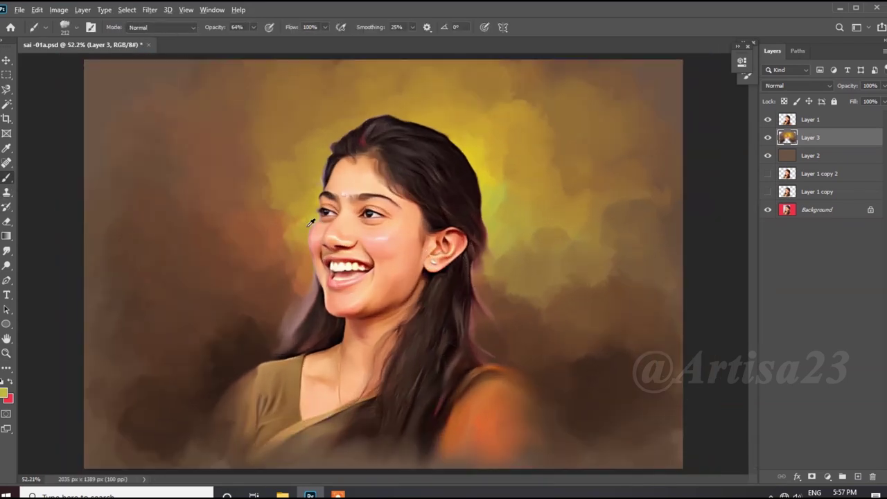
scroll(381, 262, down, 2)
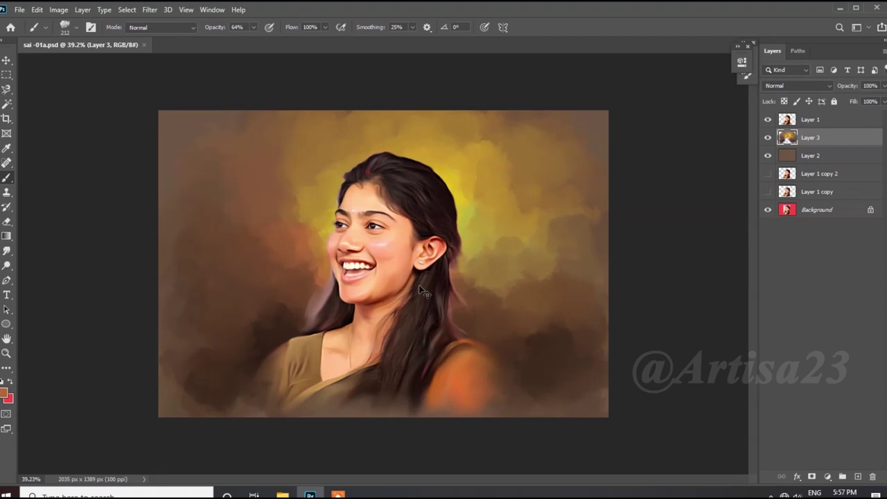
Smudge Layer 1's hair strands into the background.
click(811, 124)
key(r)
scroll(269, 334, up, 1)
scroll(270, 334, up, 1)
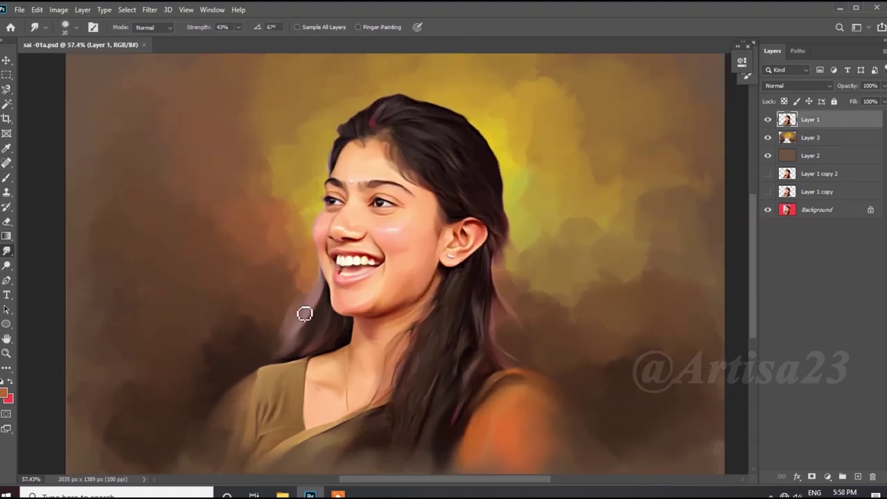
drag(292, 317, 300, 296)
right_click(284, 344)
scroll(240, 309, down, 2)
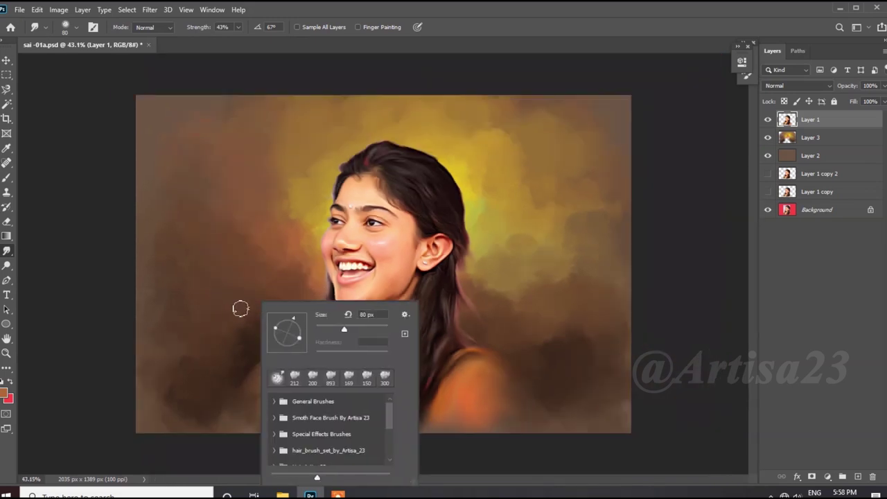
key(Escape)
Create a new empty layer above Layer 1 for the hair.
right_click(293, 331)
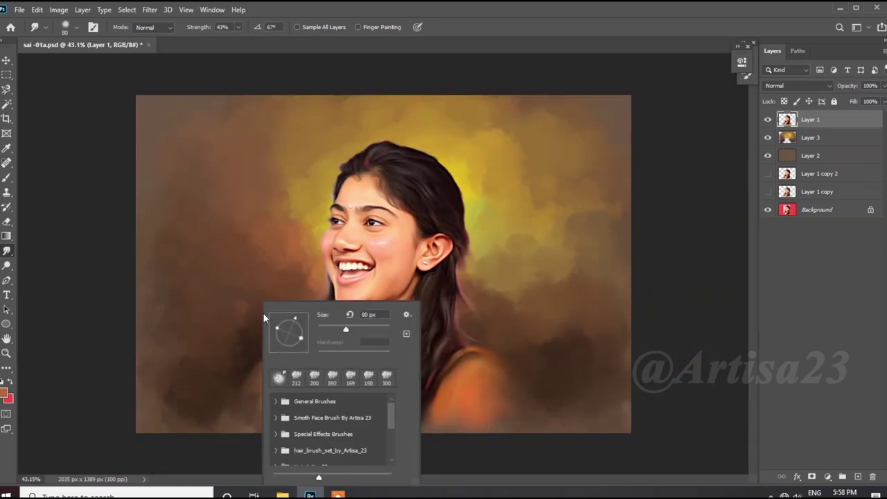
key(Escape)
scroll(386, 263, up, 1)
scroll(386, 264, down, 1)
scroll(329, 162, up, 3)
scroll(328, 162, up, 2)
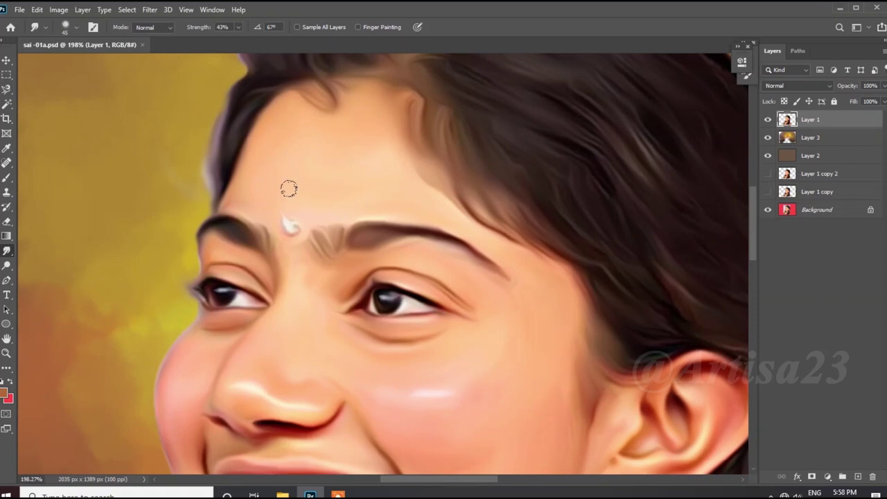
scroll(358, 186, down, 2)
scroll(416, 184, down, 2)
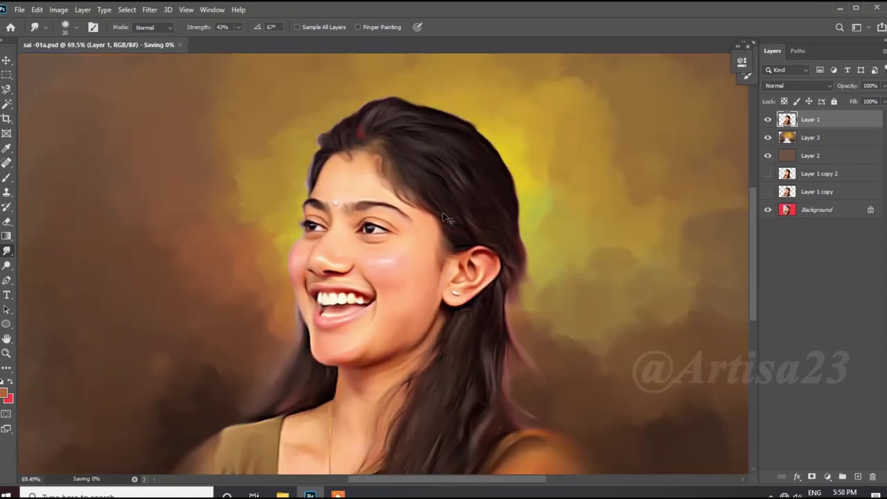
scroll(488, 184, down, 1)
scroll(389, 283, up, 2)
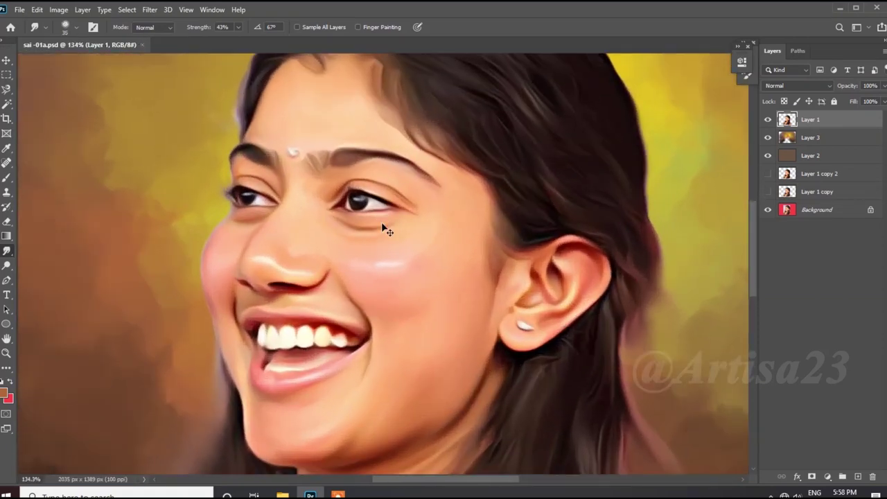
scroll(386, 228, down, 2)
key(ctrl+shift+alt+n)
Select the Brush tool with a round brush tip for painting hair strands.
right_click(815, 129)
key(Escape)
scroll(388, 228, up, 2)
key(b)
key(F5)
click(603, 76)
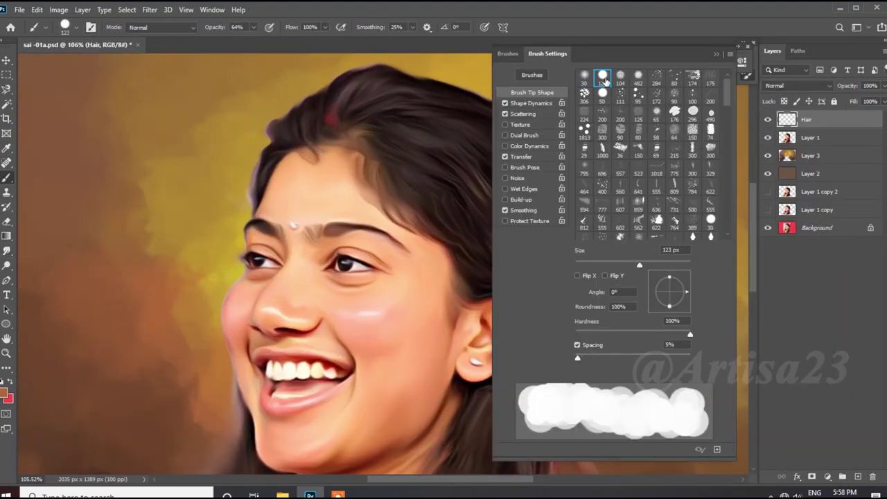
click(508, 53)
drag(727, 299, 731, 133)
right_click(731, 133)
right_click(638, 136)
key(Escape)
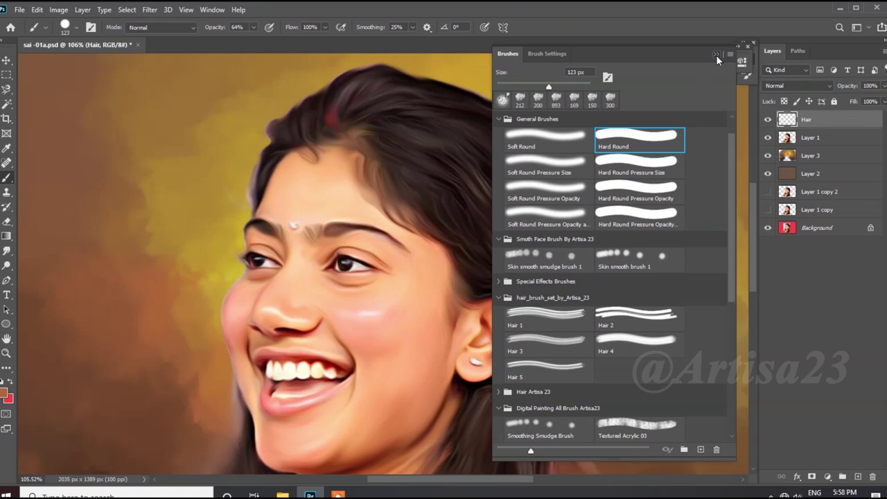
click(716, 54)
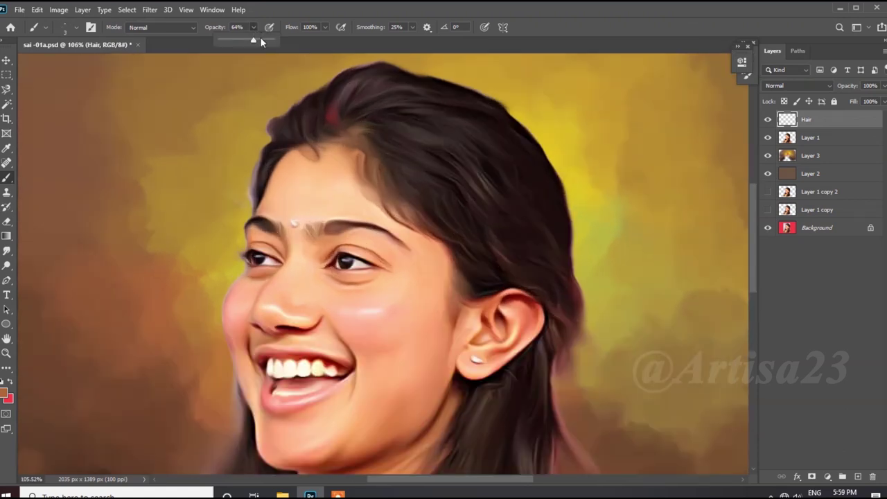
Set the foreground colour to black and draw a first thin dark strand over the hair.
click(6, 393)
click(701, 263)
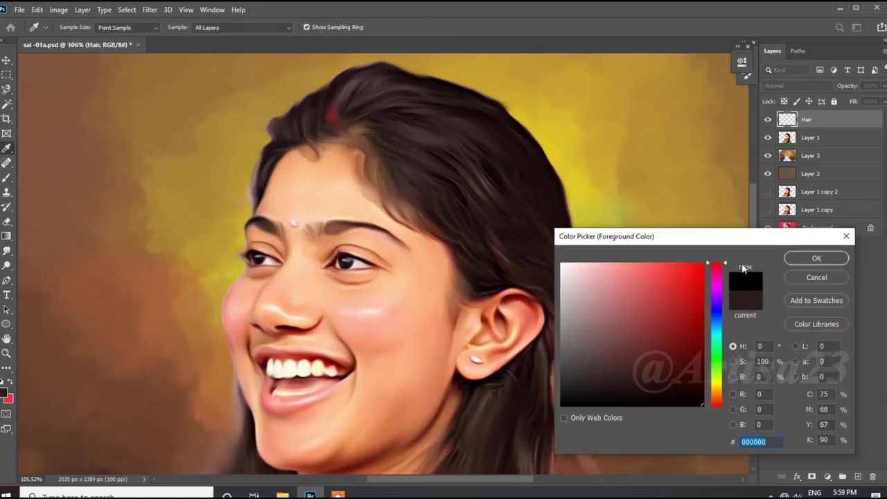
click(820, 259)
scroll(480, 126, up, 3)
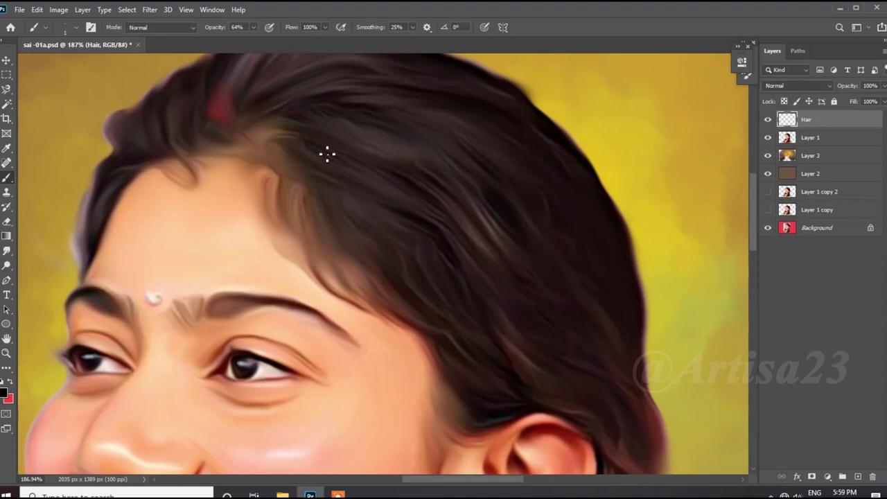
drag(407, 309, 331, 221)
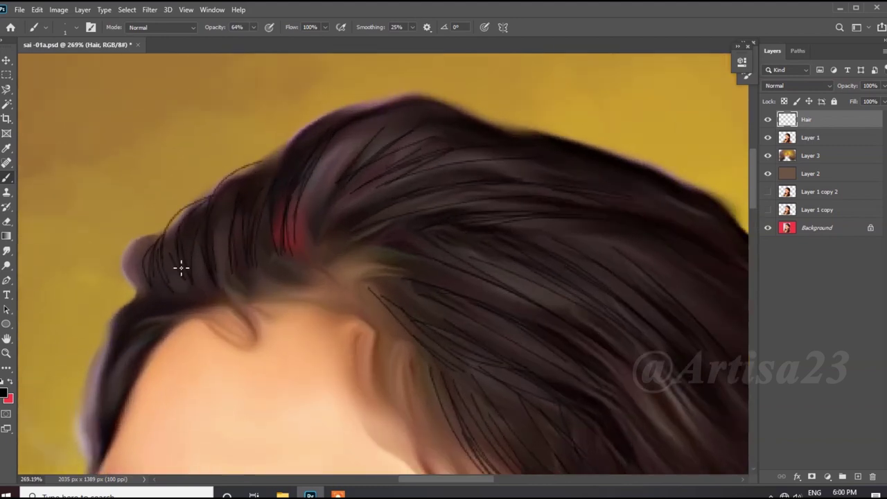
Draw three thin dark strands along the hair's outer edge.
scroll(344, 168, down, 1)
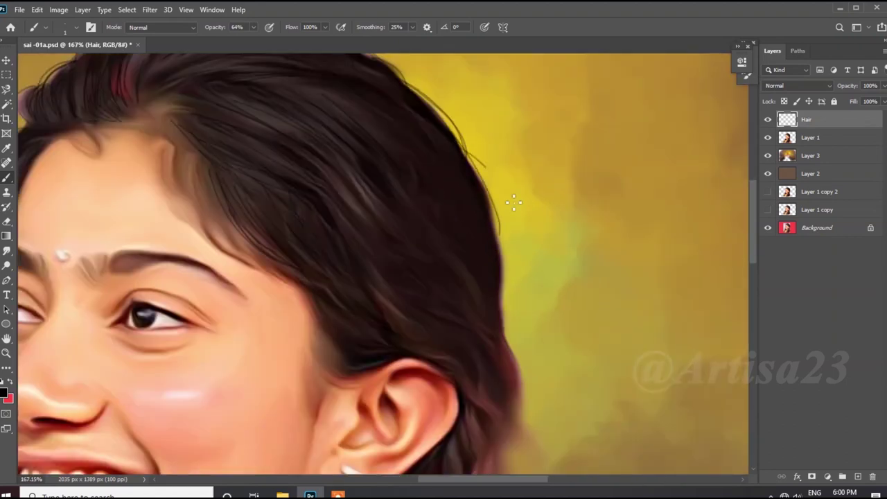
drag(478, 165, 500, 228)
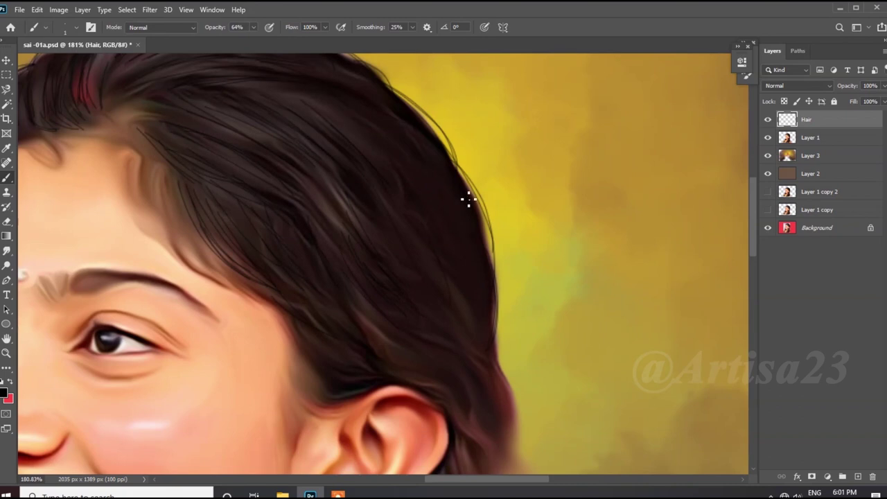
drag(469, 200, 512, 301)
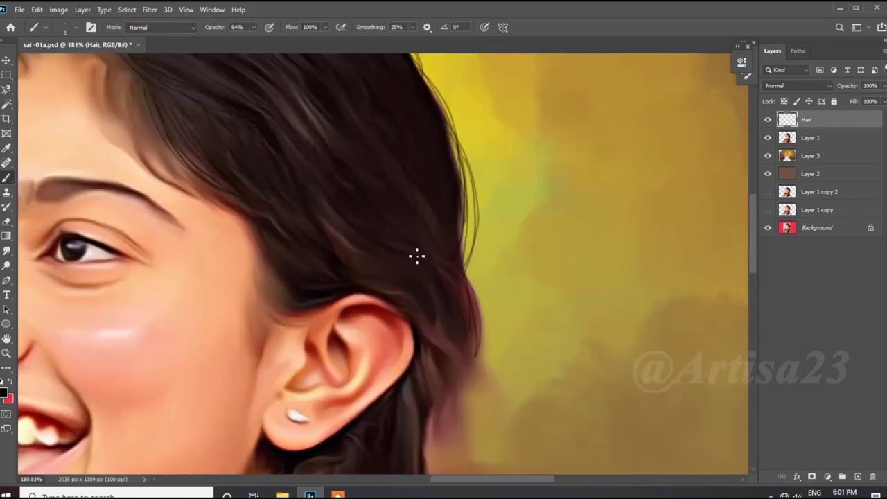
scroll(416, 256, up, 3)
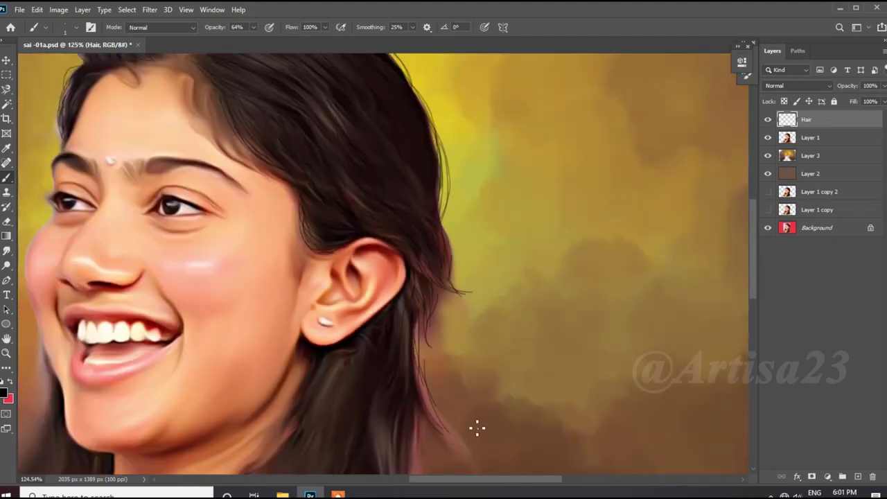
drag(413, 344, 406, 419)
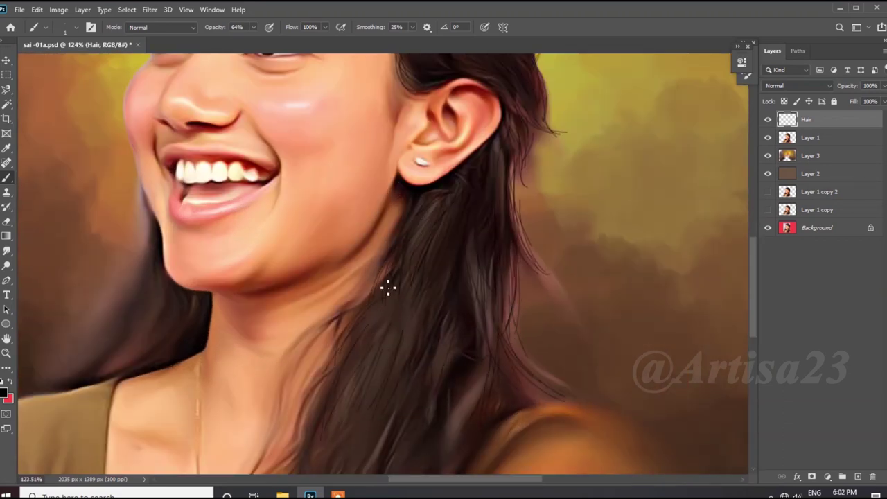
Paint four dark hair strands down the hair edge beside the cheek.
scroll(370, 314, down, 2)
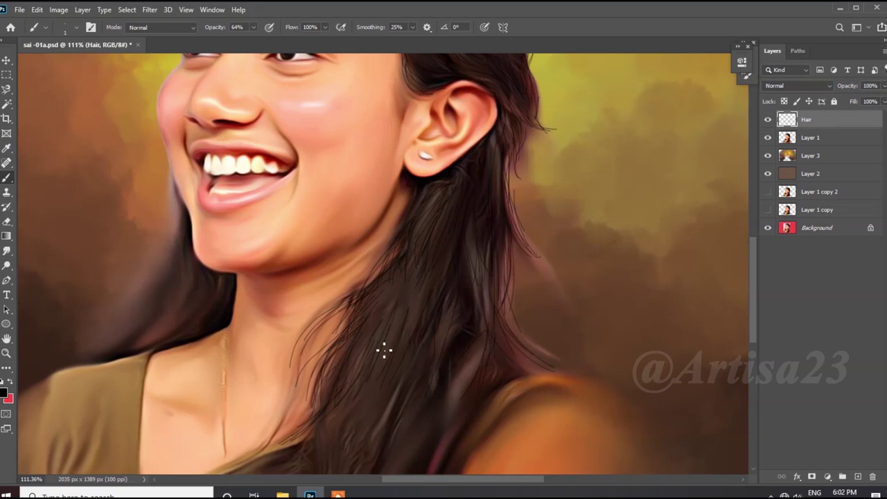
scroll(408, 350, down, 2)
scroll(383, 305, down, 2)
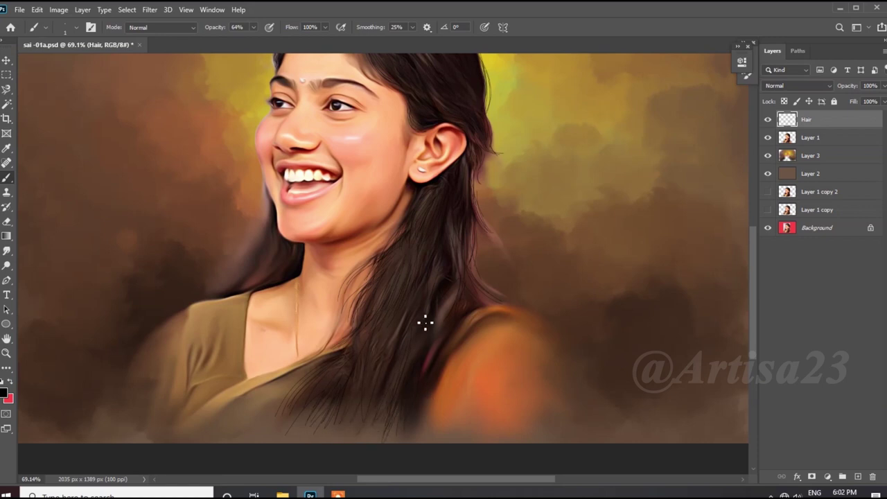
scroll(425, 322, up, 2)
scroll(388, 370, up, 1)
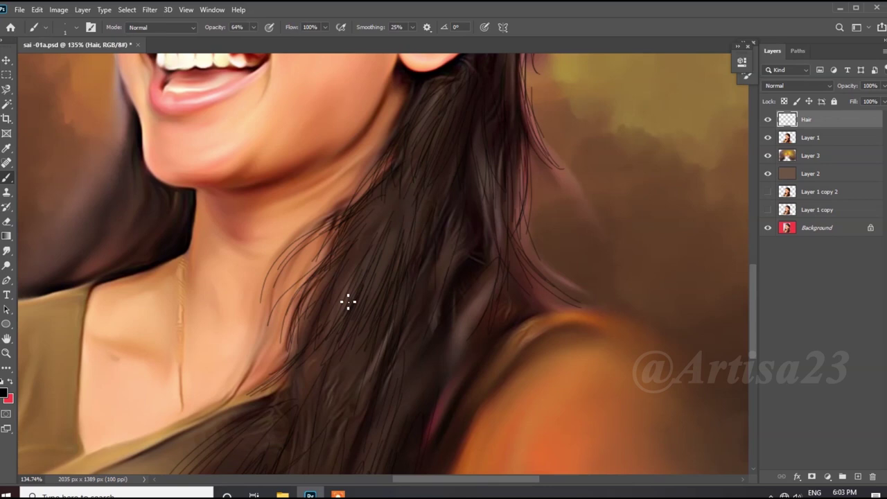
scroll(323, 412, down, 2)
scroll(374, 267, up, 2)
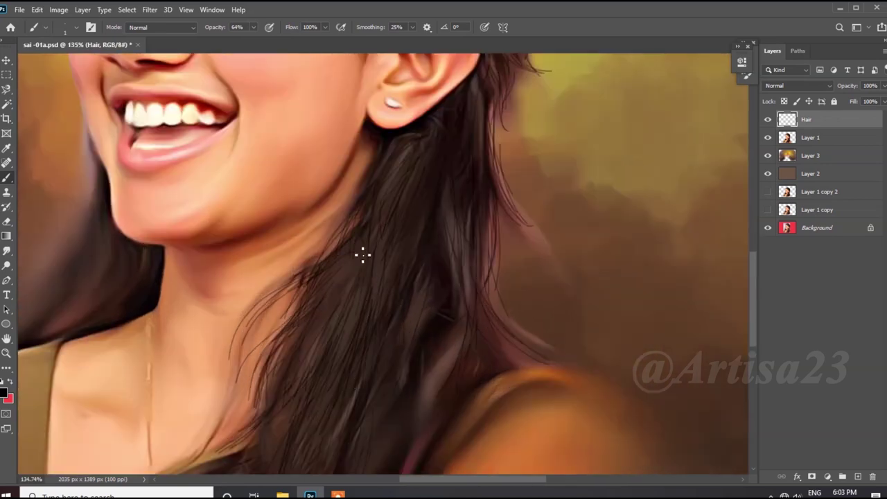
scroll(381, 277, down, 2)
scroll(548, 361, up, 1)
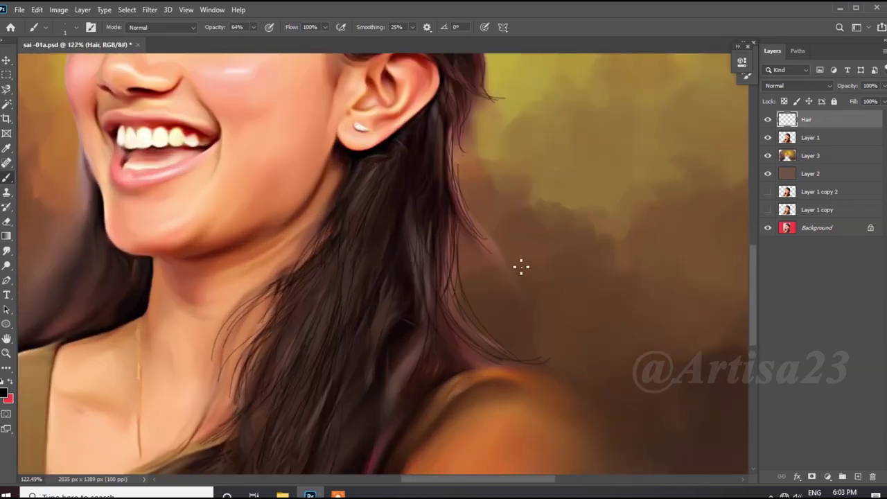
scroll(506, 253, down, 2)
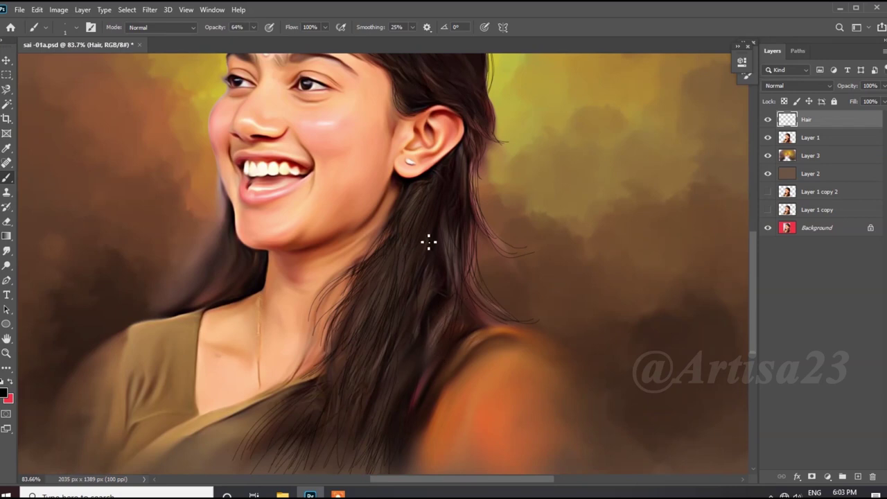
scroll(397, 341, down, 1)
scroll(415, 208, up, 3)
scroll(353, 242, up, 2)
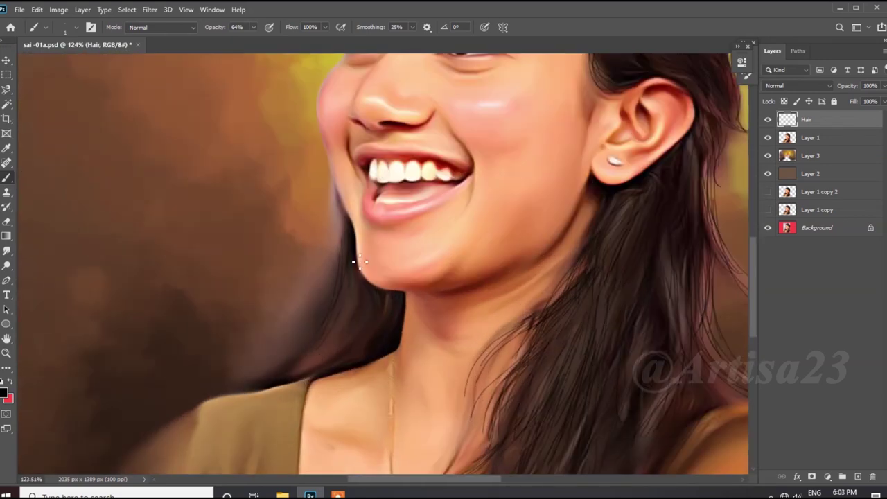
drag(347, 215, 284, 330)
drag(330, 151, 261, 346)
mouse_move(325, 196)
mouse_down()
mouse_move(320, 276)
mouse_move(243, 371)
mouse_up()
drag(340, 252, 340, 224)
Add short flyaway strands at the hair edge behind the ear.
scroll(340, 228, down, 5)
scroll(436, 297, up, 5)
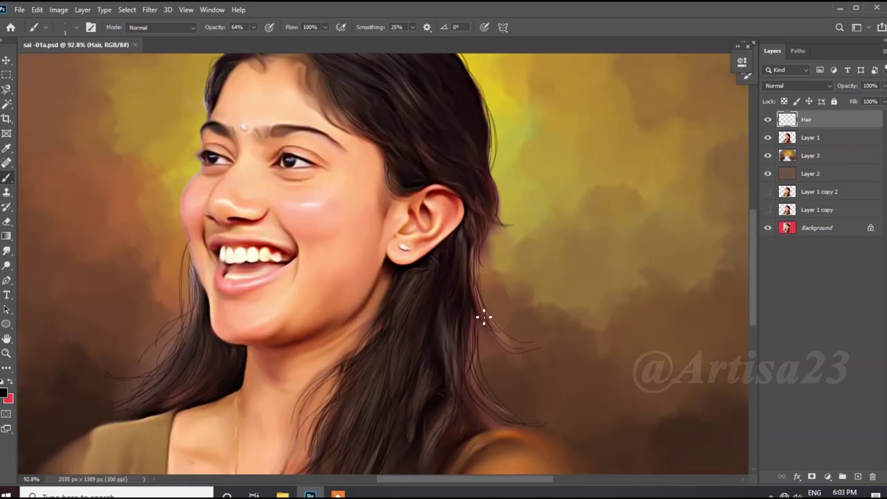
scroll(464, 307, up, 3)
mouse_move(512, 276)
mouse_down()
mouse_move(485, 283)
mouse_move(529, 287)
mouse_up()
scroll(498, 281, up, 3)
drag(497, 244, 478, 288)
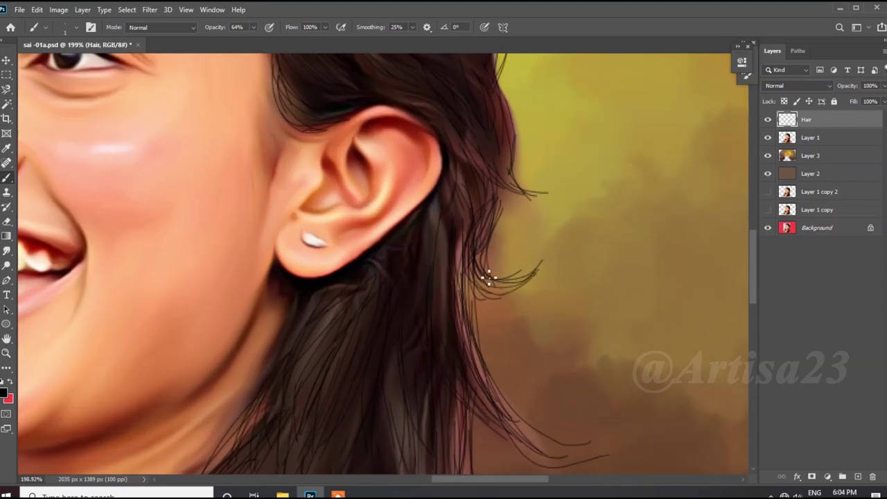
scroll(499, 208, down, 3)
scroll(510, 188, up, 4)
drag(540, 218, 478, 226)
scroll(485, 131, down, 3)
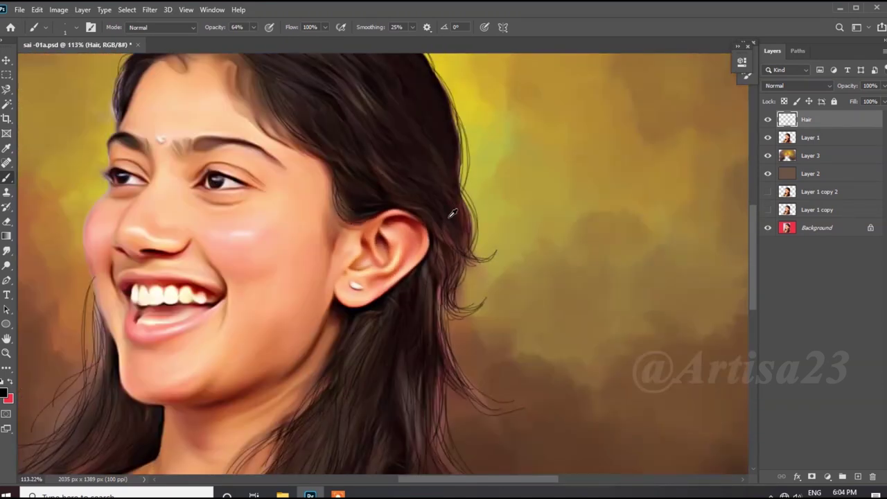
scroll(478, 305, down, 3)
Add a strand near the hair edge and curling strands along the forehead hairline.
scroll(471, 298, up, 3)
drag(463, 209, 470, 282)
scroll(466, 230, down, 3)
scroll(367, 104, up, 4)
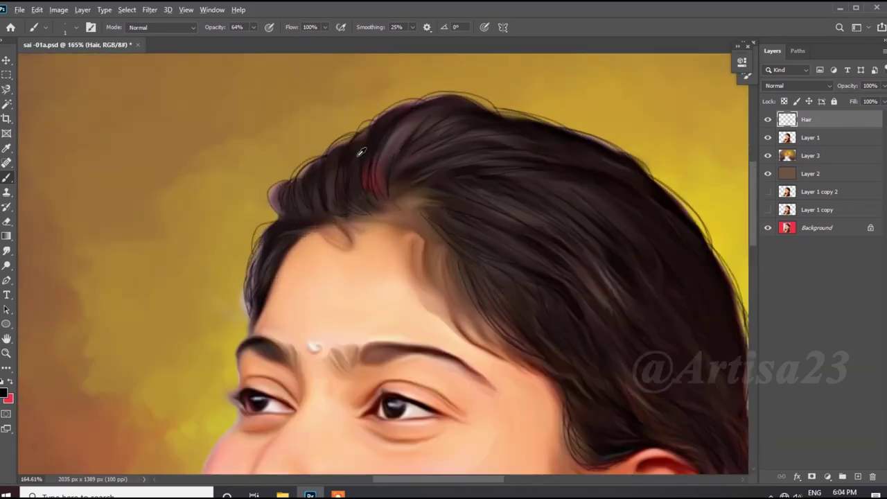
scroll(311, 155, up, 2)
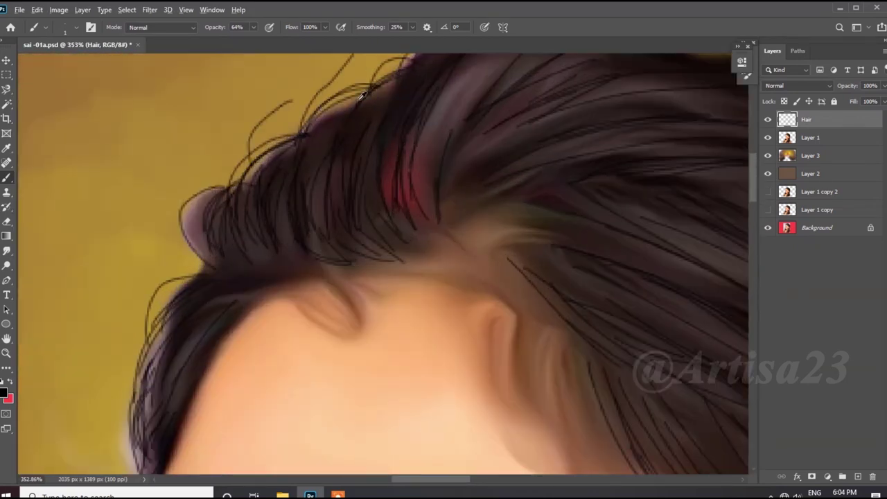
scroll(319, 140, down, 2)
scroll(327, 139, down, 1)
scroll(316, 159, up, 2)
drag(244, 233, 252, 272)
drag(273, 232, 218, 315)
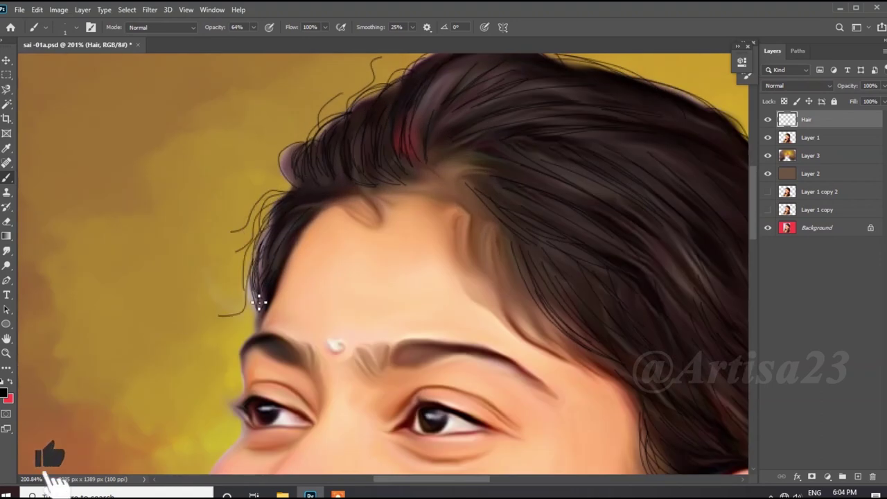
Draw a curled hair loop and dark strands around it across the hairline and crown.
scroll(364, 174, up, 1)
mouse_move(382, 205)
mouse_down()
mouse_move(326, 212)
mouse_move(436, 182)
mouse_up()
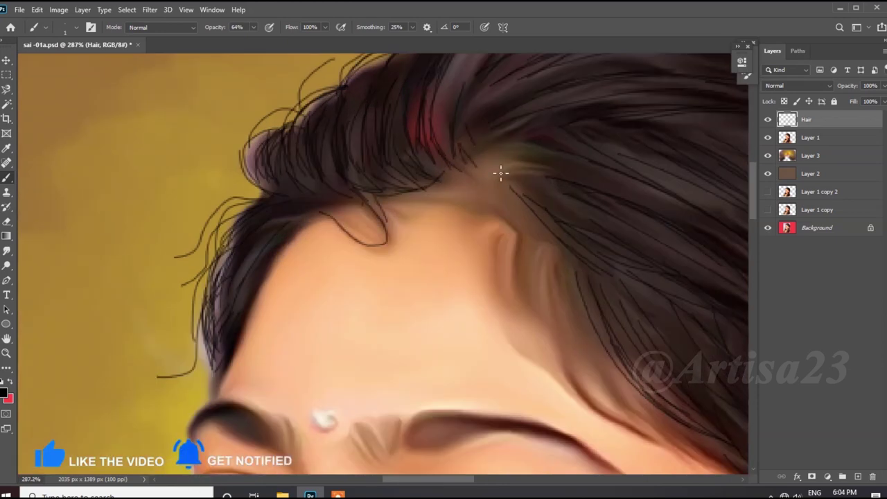
scroll(400, 209, up, 1)
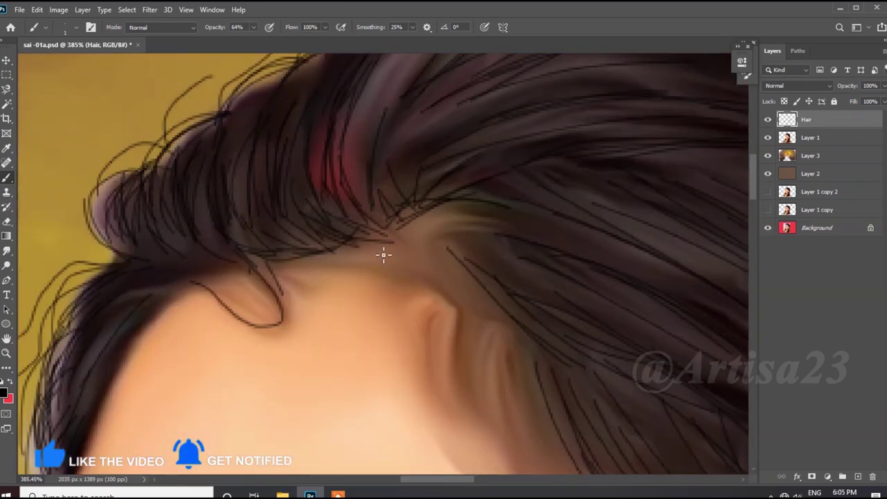
scroll(383, 255, down, 1)
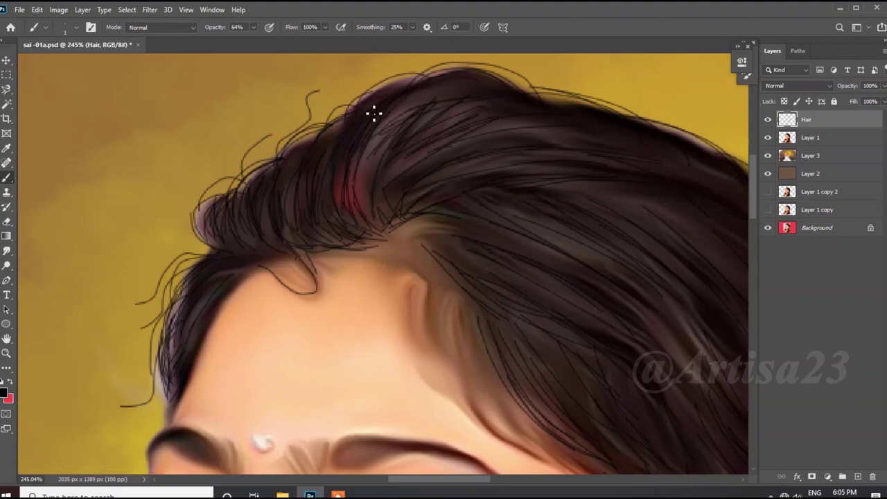
scroll(337, 149, down, 1)
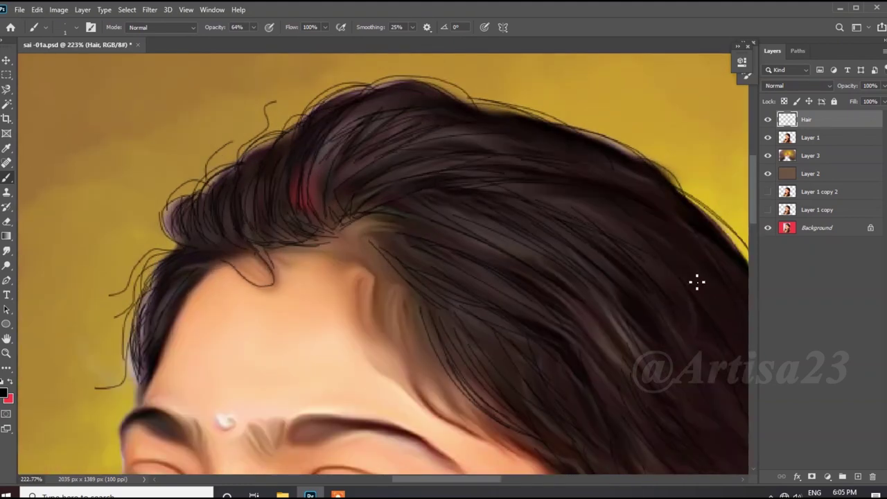
drag(352, 121, 217, 53)
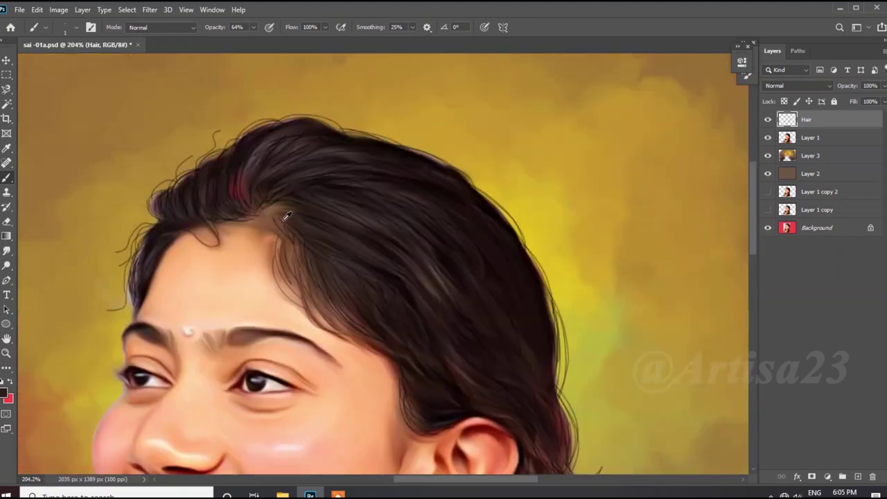
scroll(286, 216, up, 4)
mouse_move(201, 223)
mouse_down()
mouse_move(257, 198)
mouse_move(257, 234)
mouse_move(283, 263)
mouse_move(426, 330)
mouse_up()
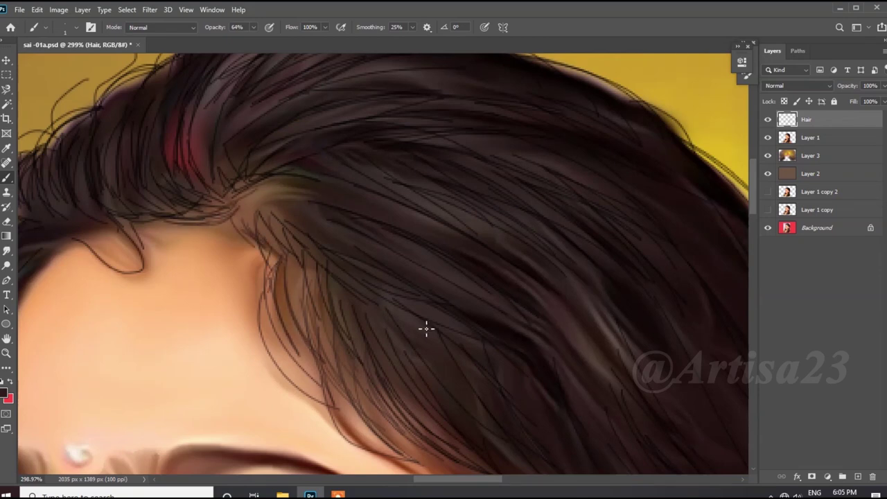
scroll(273, 259, up, 2)
mouse_move(317, 252)
mouse_down()
mouse_move(288, 259)
mouse_move(416, 251)
mouse_move(459, 287)
mouse_up()
scroll(459, 287, down, 5)
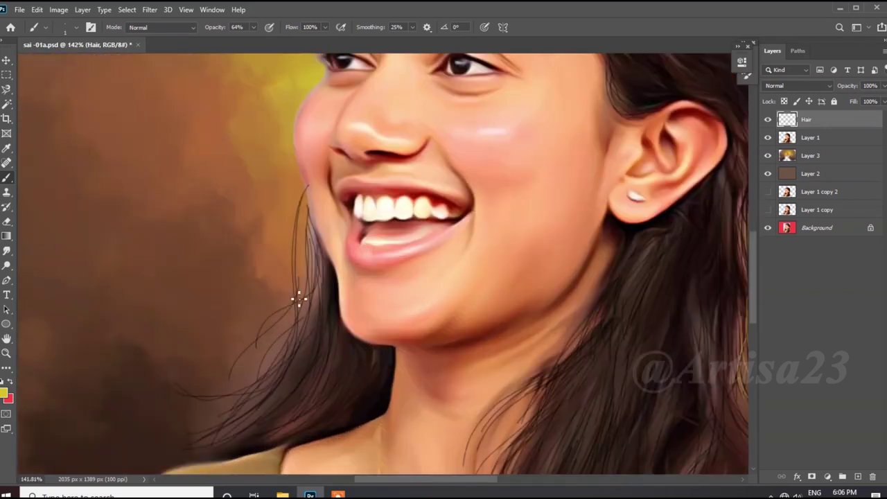
Brush light golden highlight strands from the jaw up toward the crown.
drag(300, 298, 187, 395)
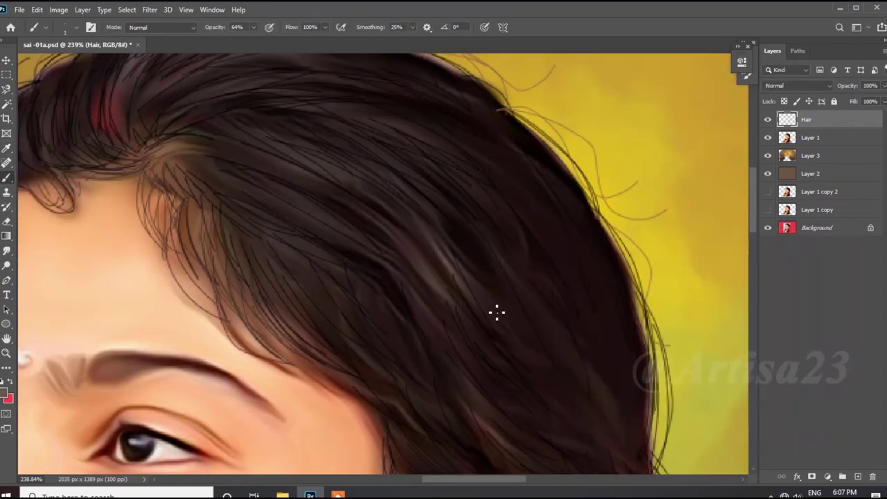
drag(435, 287, 395, 215)
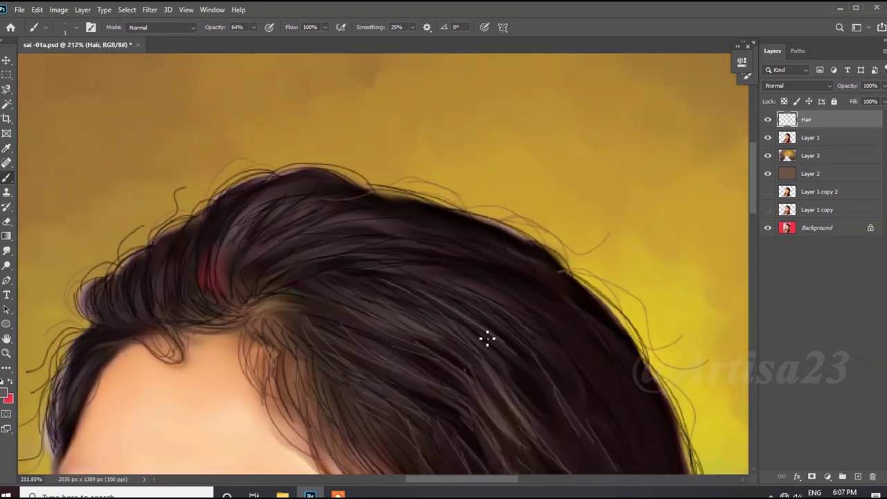
mouse_move(487, 339)
mouse_down()
mouse_move(372, 236)
mouse_move(298, 217)
mouse_up()
drag(215, 233, 174, 258)
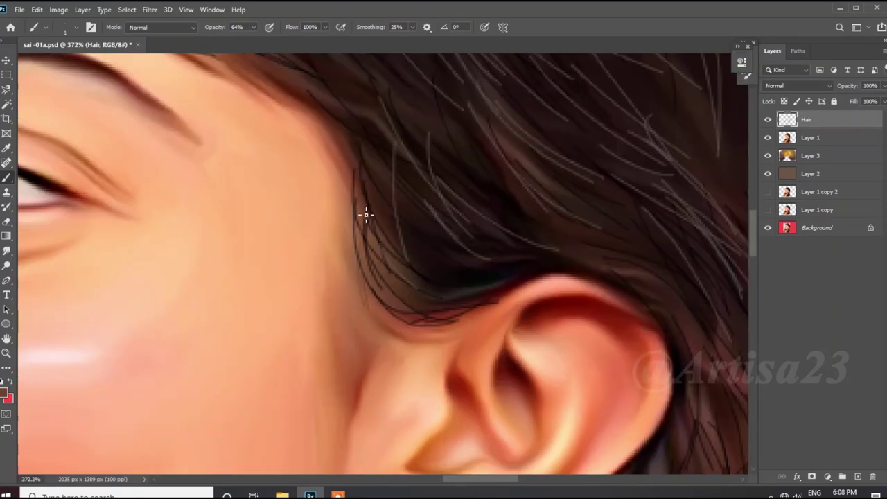
mouse_move(366, 215)
mouse_down()
mouse_move(344, 337)
mouse_move(360, 406)
mouse_up()
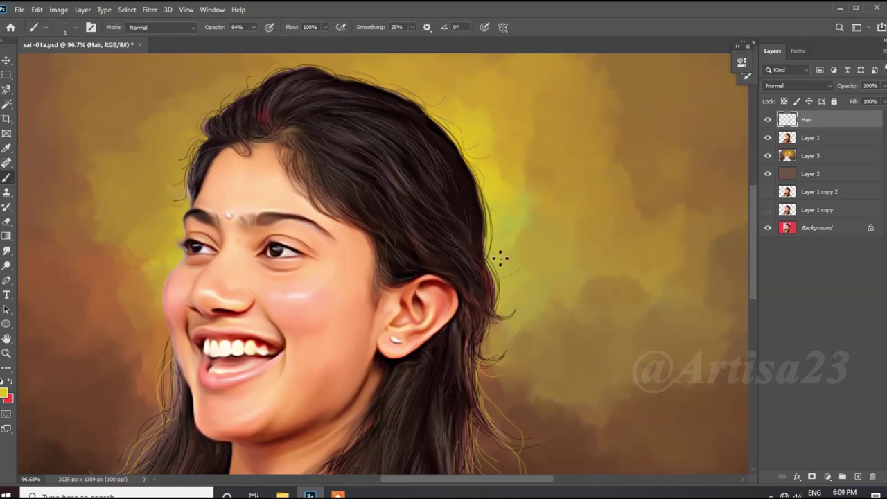
Confirm a brighter yellow as the painting colour, return to the Brush, and fit the image on screen.
drag(720, 390, 721, 385)
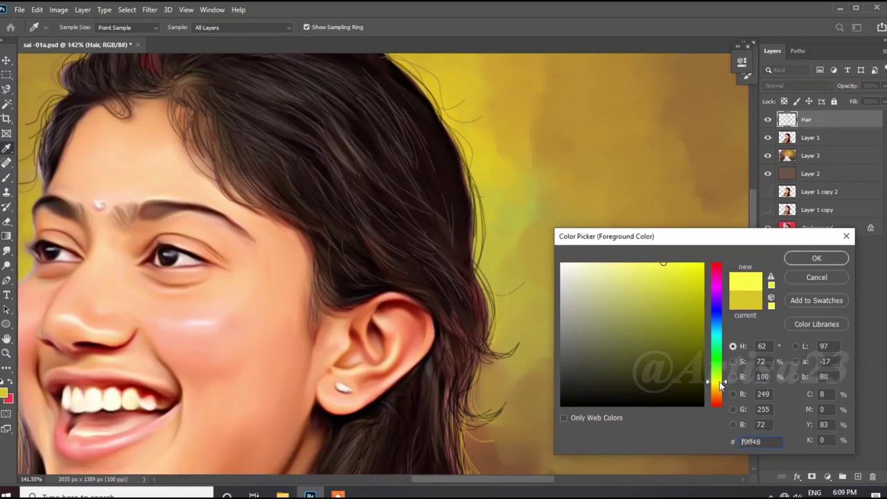
click(816, 258)
key(b)
scroll(451, 340, down, 1)
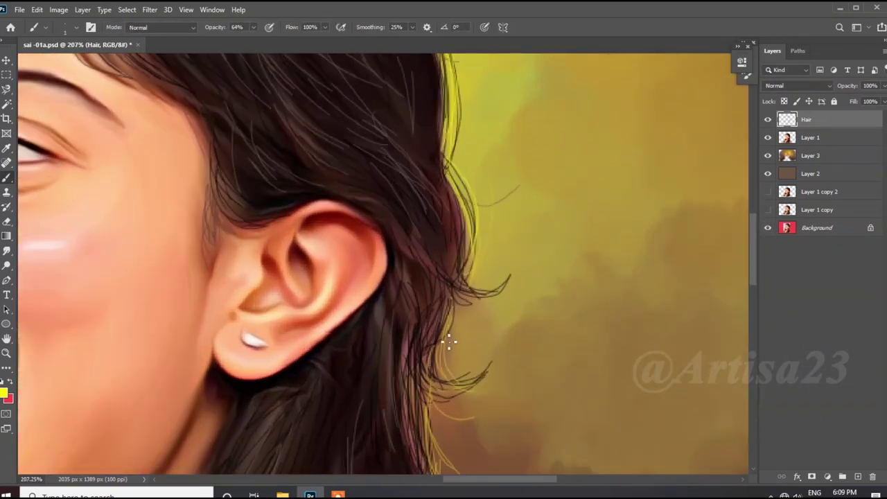
scroll(451, 346, down, 2)
scroll(465, 367, down, 2)
scroll(503, 348, down, 2)
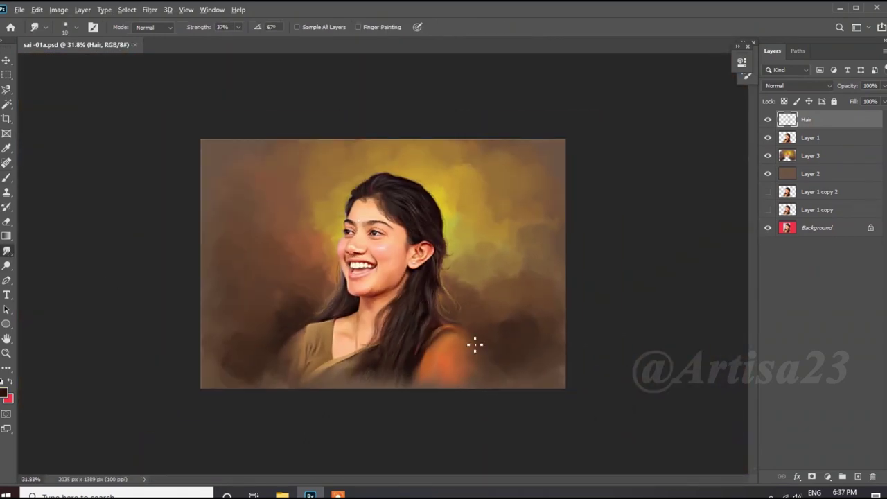
key(ctrl+0)
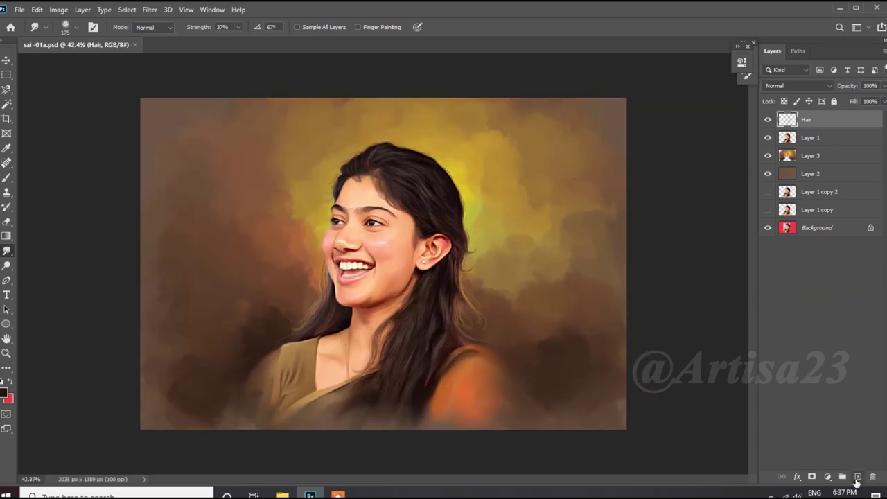
Add a new layer named Color 1 and set dark red as the painting colour.
click(857, 476)
text(1)
key(Return)
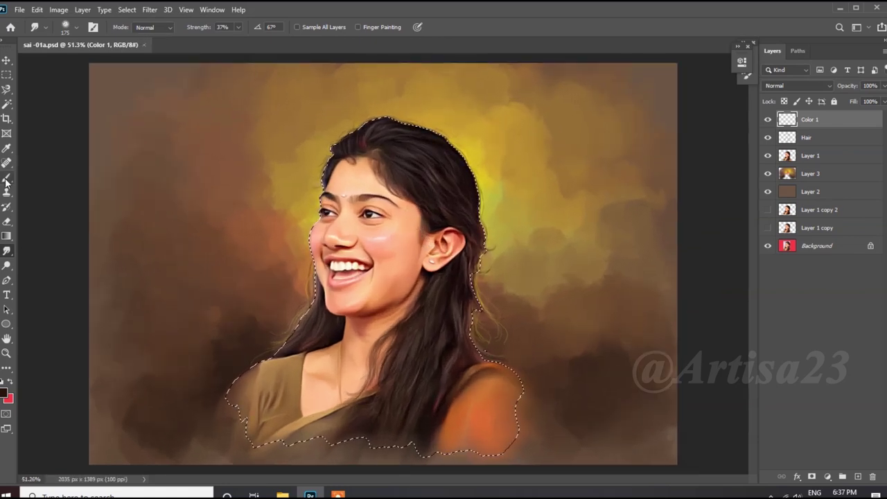
click(5, 393)
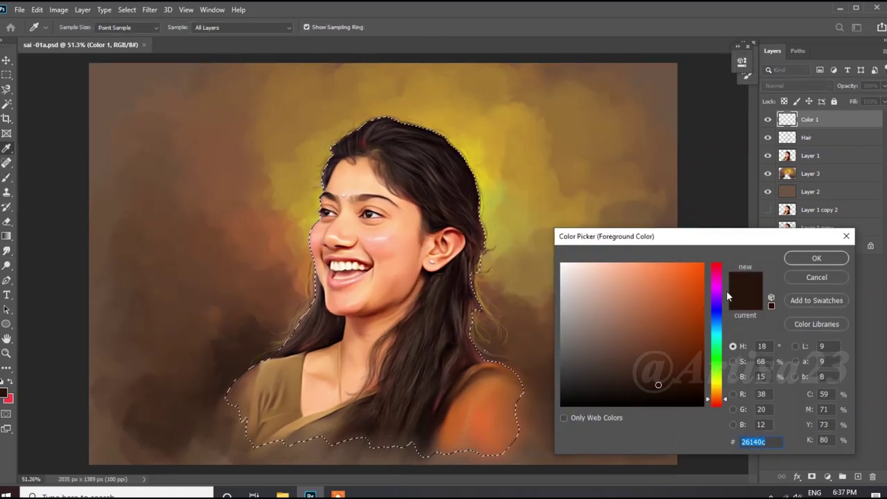
click(773, 347)
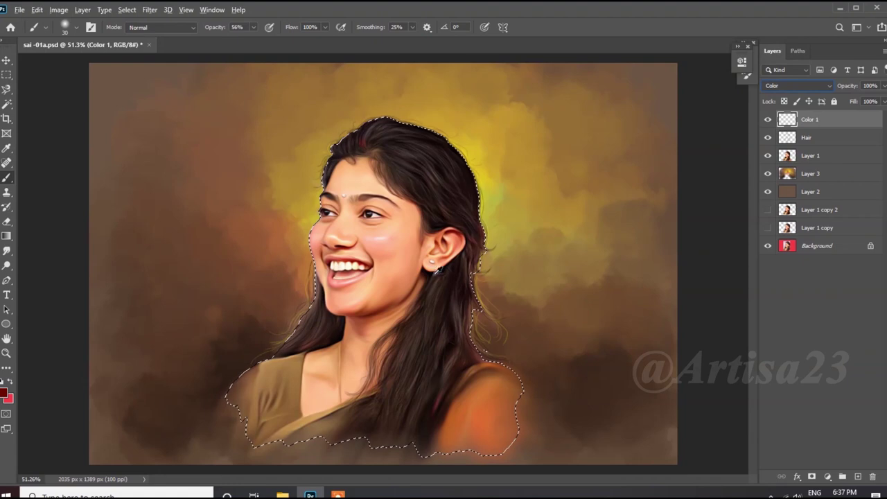
Tint the cheek pinker with a size 45 brush at 11% opacity, then save.
drag(427, 173, 457, 174)
key(bracketright)
key(bracketright)
key(bracketright)
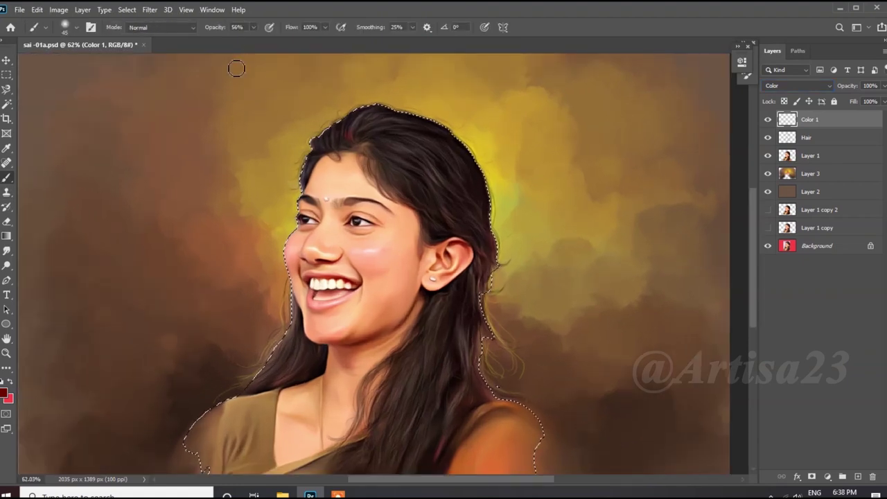
drag(253, 27, 239, 39)
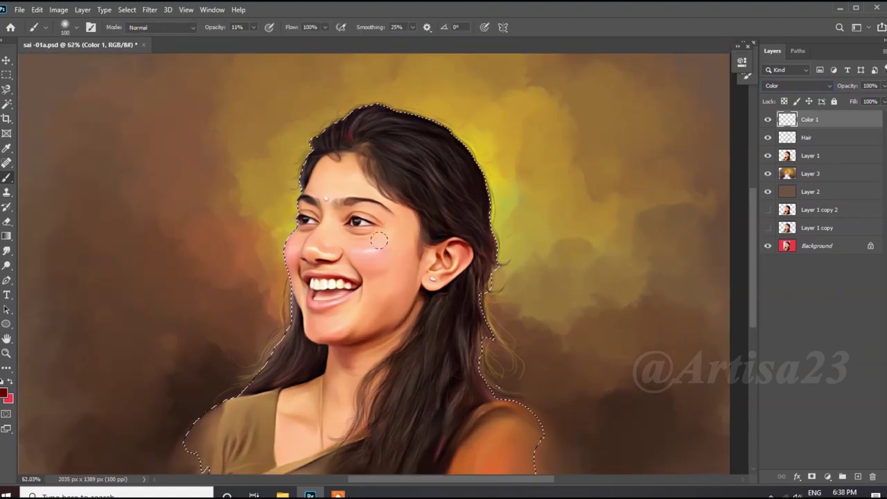
drag(379, 240, 390, 249)
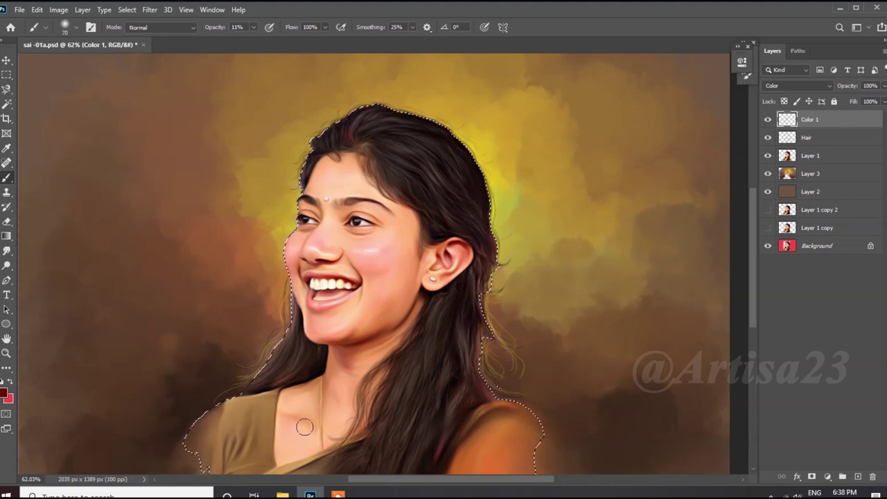
scroll(344, 262, up, 2)
key(ctrl+s)
Add a new layer above Color 1 named Color 2.
key(ctrl+shift+alt+n)
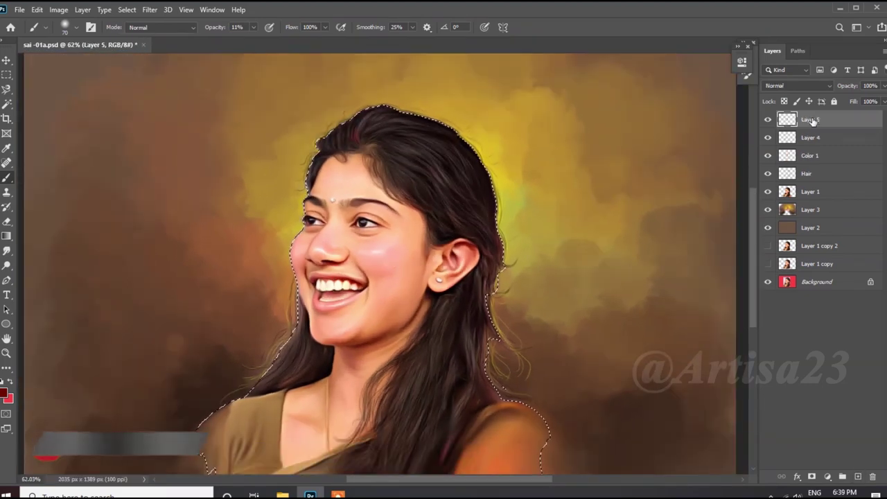
double_click(811, 119)
text(Color 2)
key(Return)
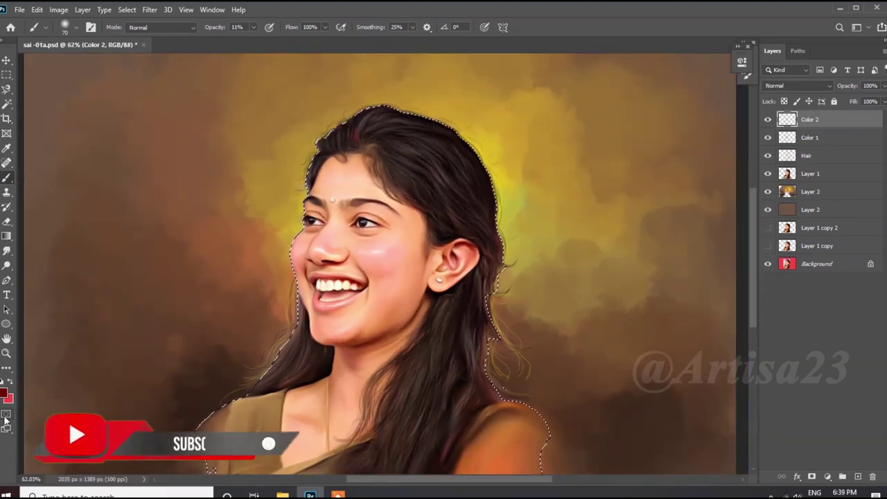
Sample a gold colour from the canvas as the painting colour.
click(7, 392)
click(564, 168)
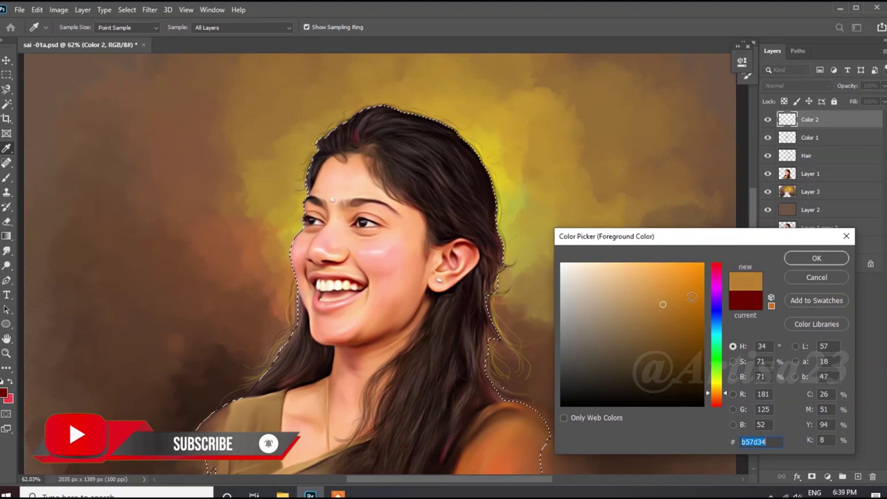
click(816, 258)
key(b)
scroll(534, 182, down, 1)
Set Color 2's blend mode to Color.
click(813, 86)
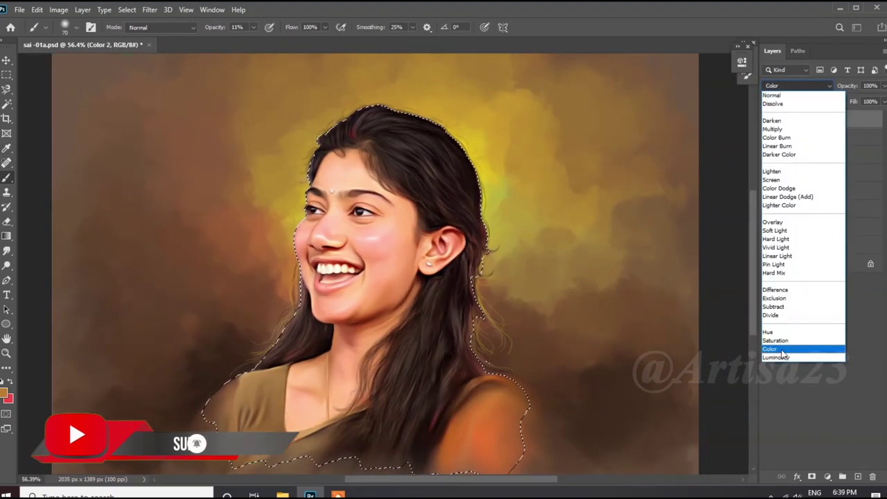
click(783, 350)
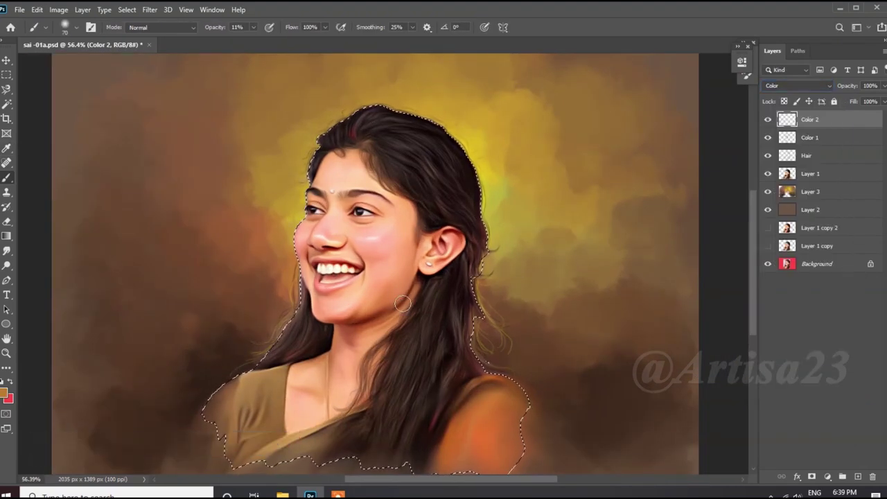
scroll(340, 247, up, 2)
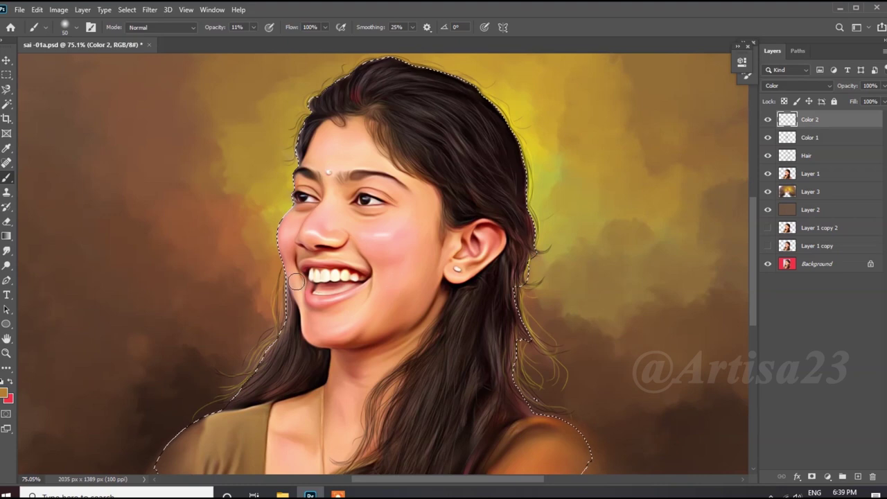
scroll(298, 208, up, 2)
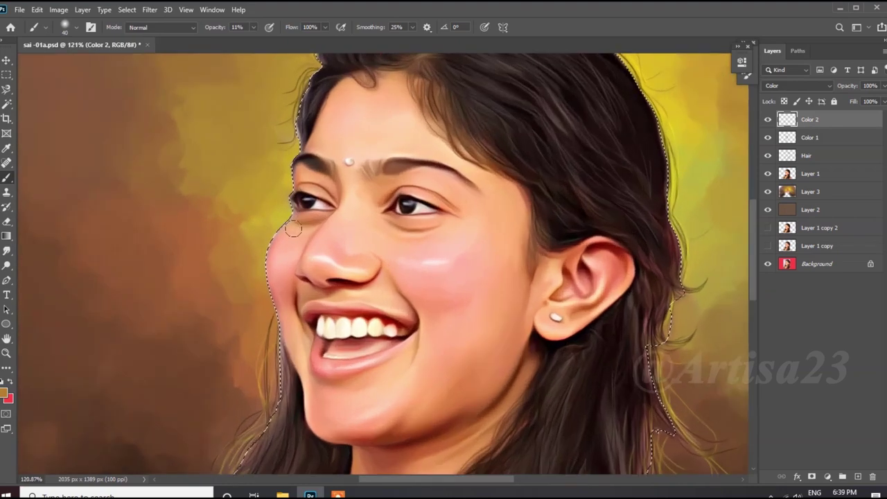
scroll(412, 153, down, 1)
scroll(365, 315, down, 1)
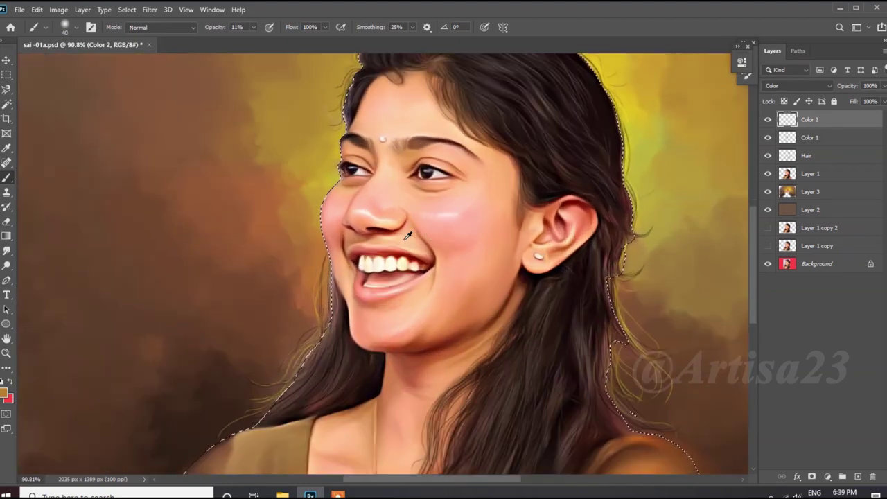
scroll(443, 305, down, 1)
Add a new empty layer at the top and name it Color 3.
scroll(559, 231, down, 1)
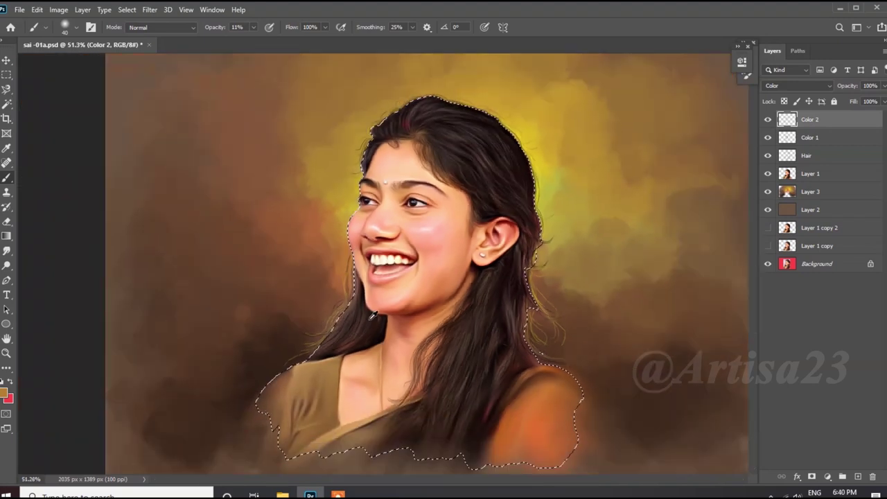
scroll(396, 329, down, 2)
scroll(396, 328, up, 2)
key(ctrl+shift+alt+n)
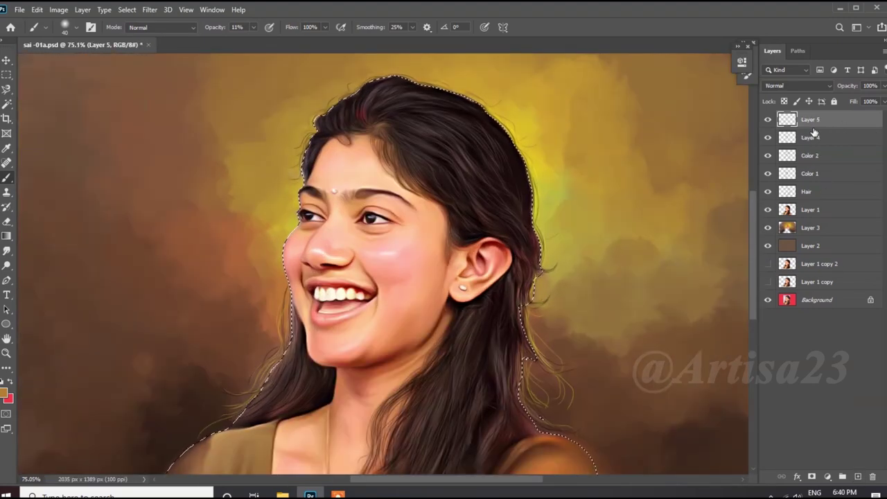
double_click(811, 119)
text(C)
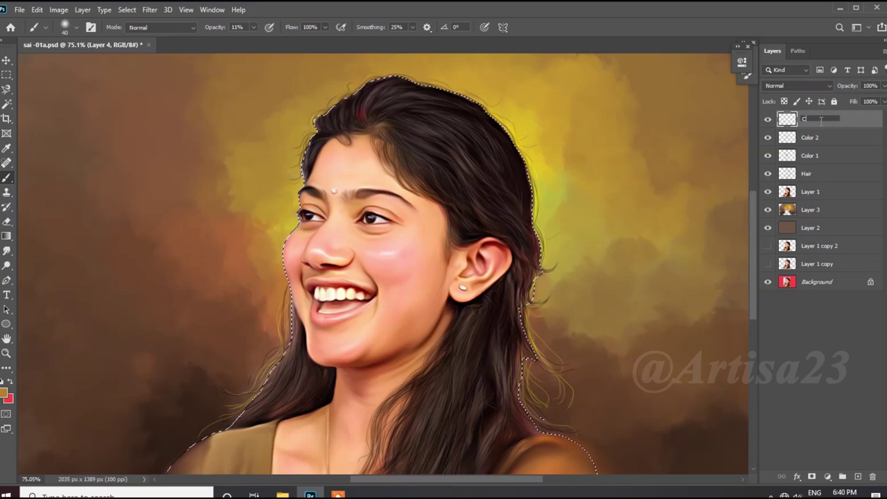
text(olor 3)
key(Return)
Choose a darkened cyan paint colour and set Color 3's blending mode to Color.
scroll(388, 277, down, 1)
click(6, 392)
click(717, 336)
click(632, 325)
click(816, 258)
key(b)
click(797, 85)
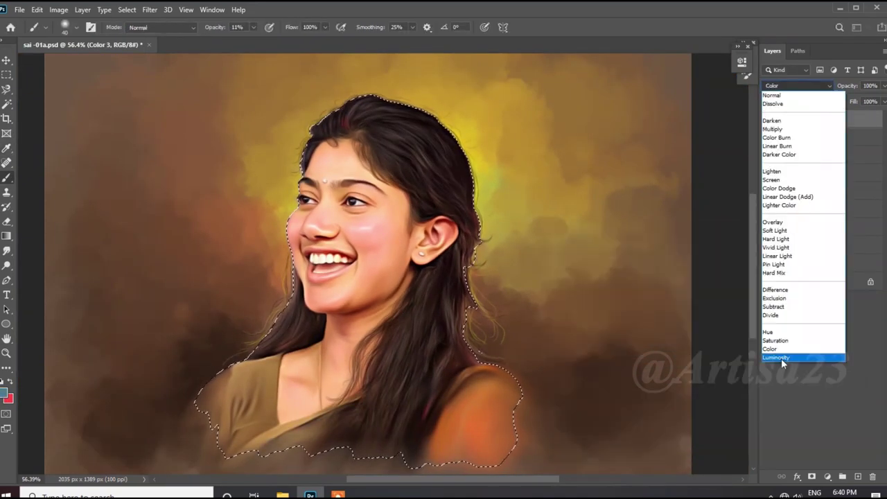
click(780, 358)
Adjust the brush size through 45, 40, 35 and 25, settling on 50.
scroll(317, 257, up, 1)
scroll(305, 243, up, 1)
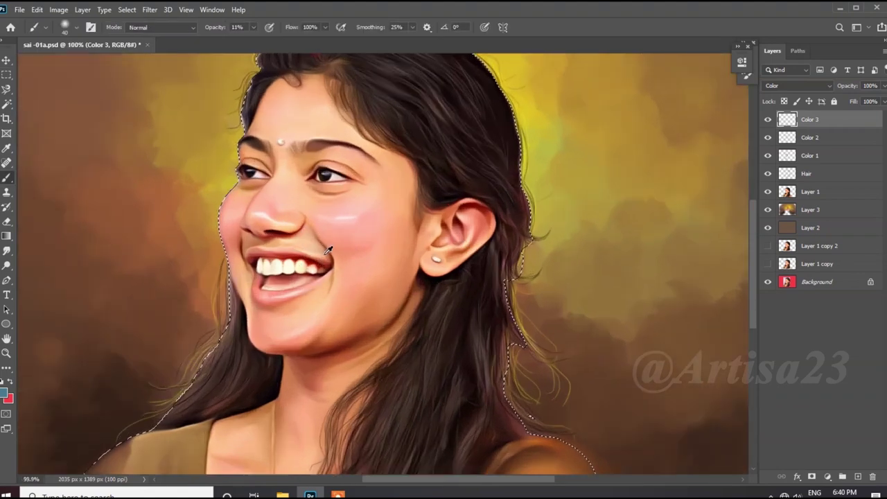
scroll(293, 229, up, 1)
key(bracketright)
key(bracketright)
key(bracketright)
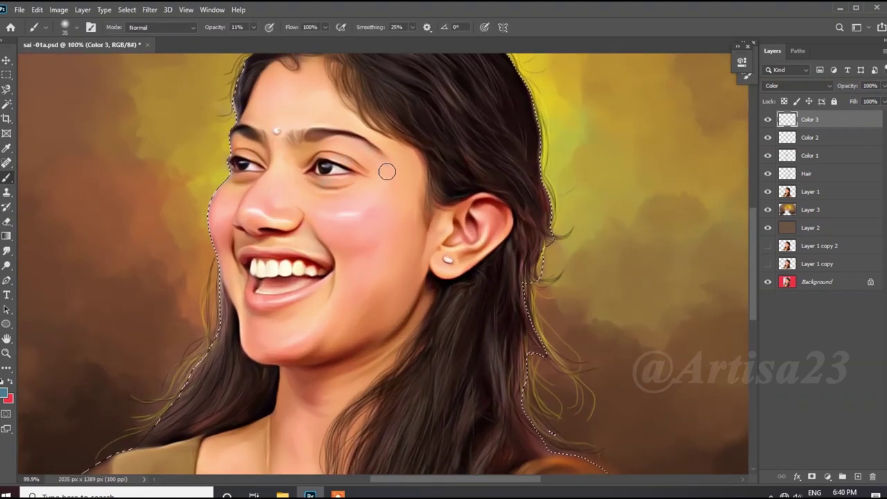
key(bracketleft)
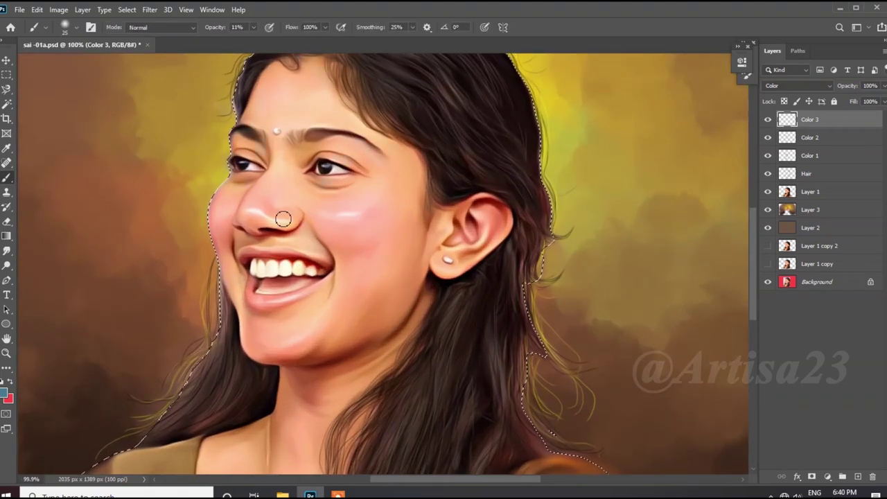
key(bracketleft)
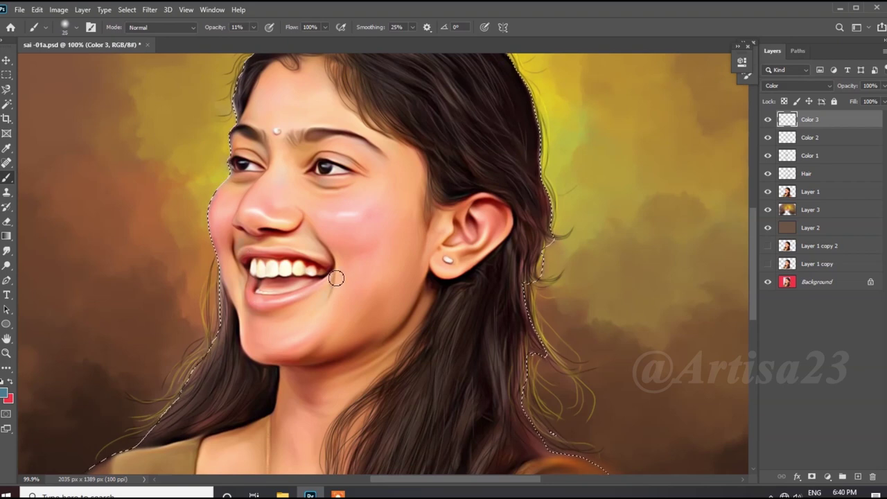
key(bracketleft)
key(bracketleft)
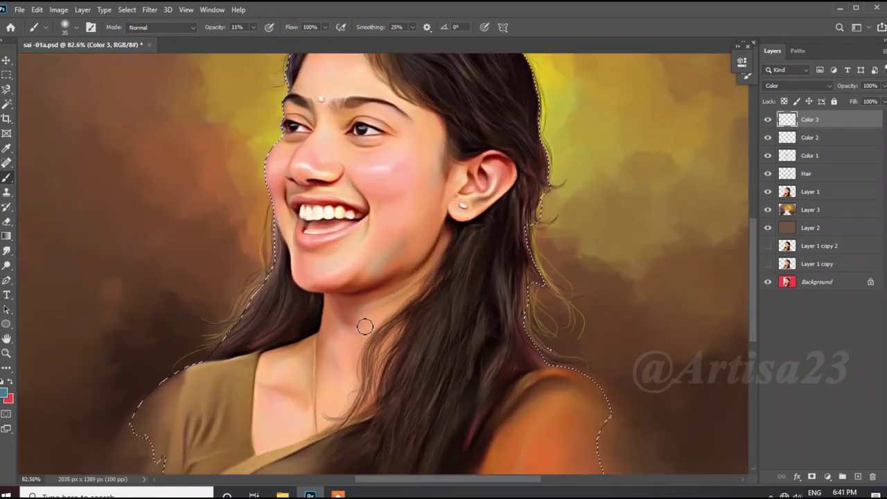
right_click(340, 322)
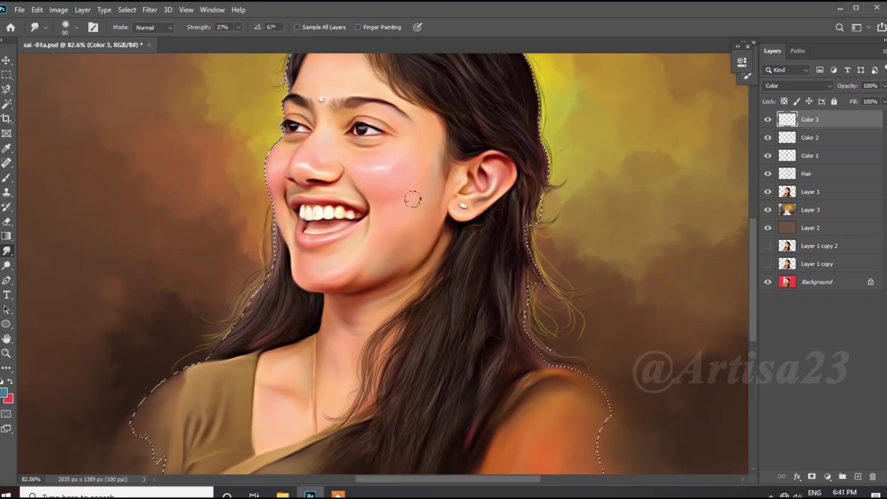
Smudge the skin tint softly along the chin on Color 3.
scroll(368, 238, up, 2)
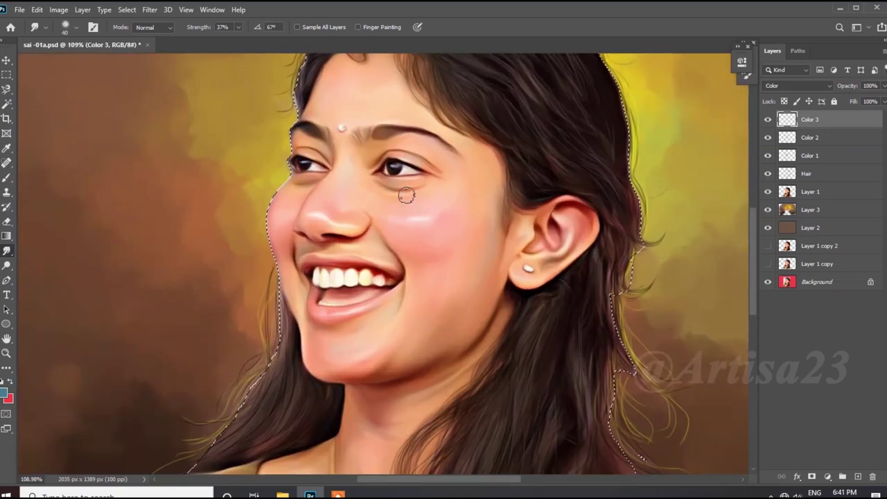
scroll(280, 220, up, 1)
scroll(279, 220, down, 1)
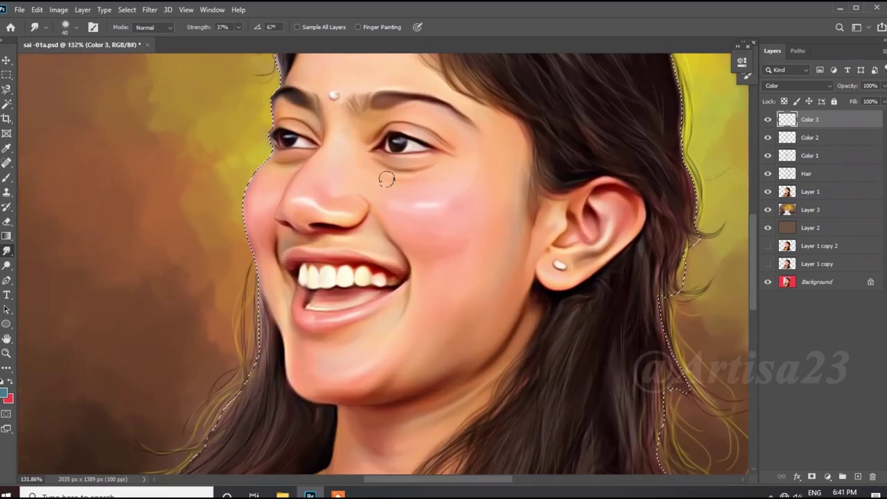
scroll(386, 174, down, 1)
scroll(382, 298, up, 2)
key(b)
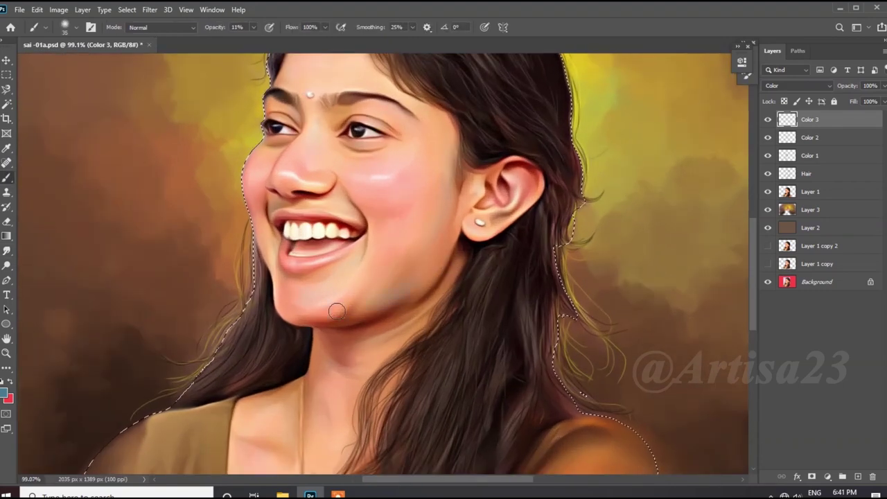
key(r)
drag(371, 301, 408, 305)
key(b)
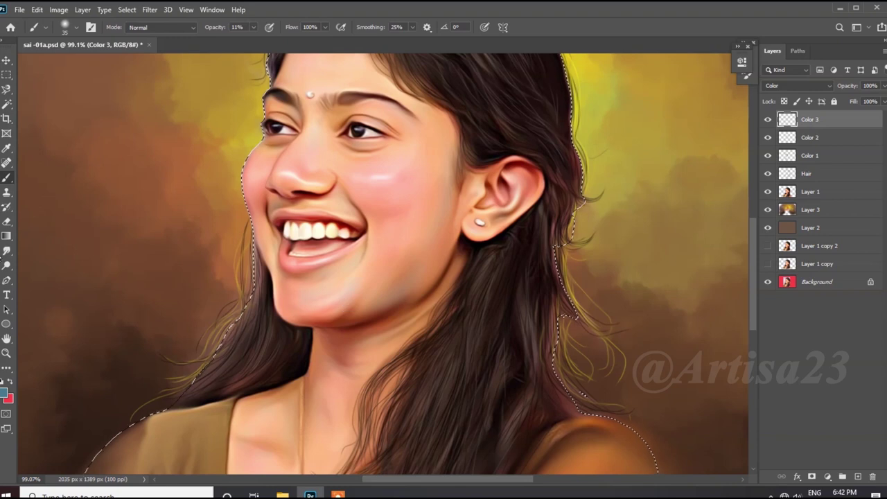
key(r)
key(e)
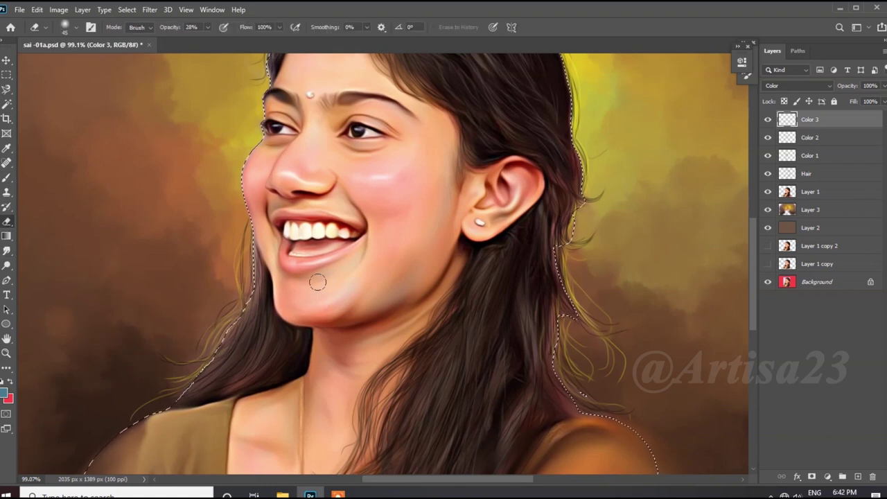
Fit the whole portrait in view and add a new empty layer.
key(ctrl+0)
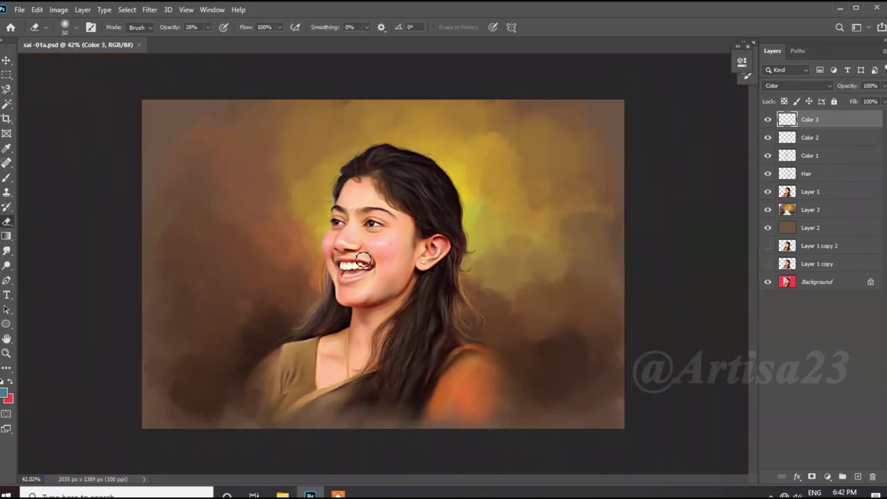
click(857, 477)
double_click(811, 119)
text(Lips)
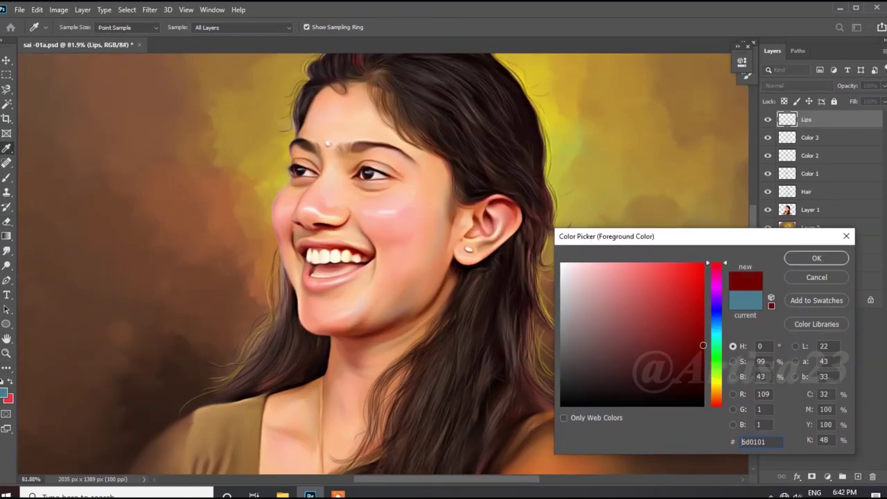
Paint deep red #6d0101 over the upper and lower lips with an enlarged brush.
scroll(408, 219, up, 2)
scroll(347, 228, up, 2)
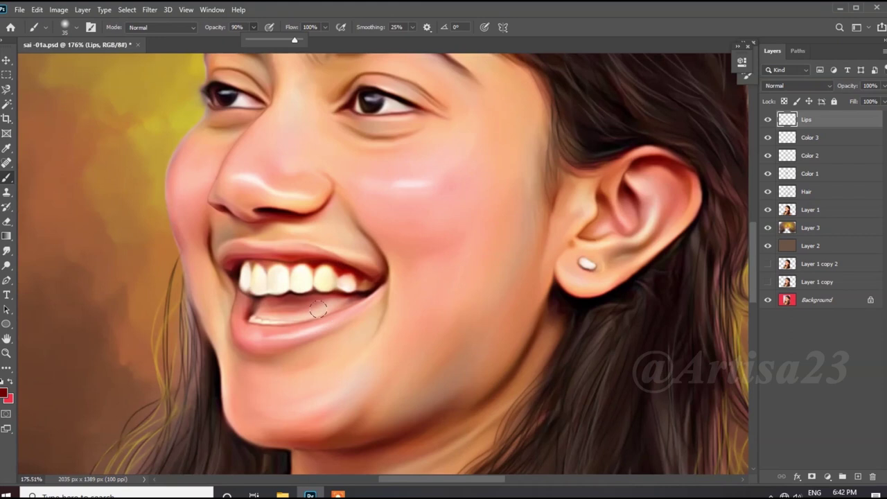
key(b)
key(bracketright)
scroll(262, 251, up, 1)
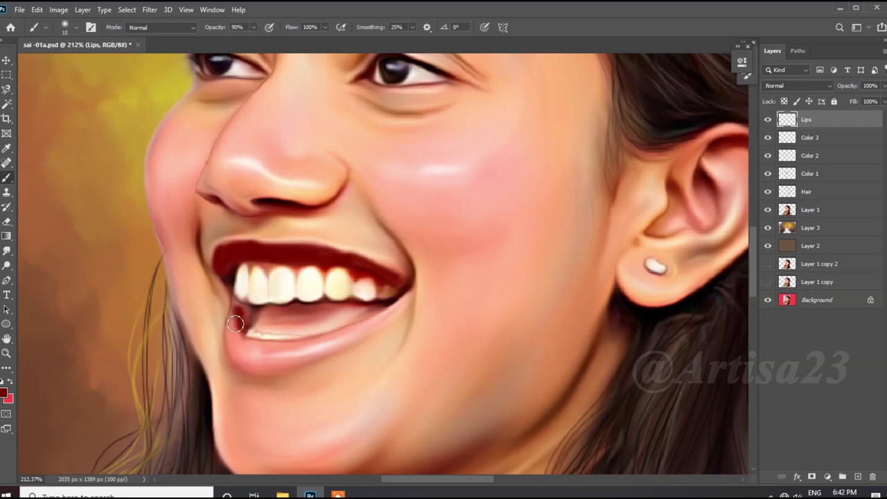
drag(236, 324, 335, 338)
mouse_move(407, 305)
mouse_down()
mouse_move(346, 340)
mouse_move(256, 358)
mouse_move(398, 307)
mouse_up()
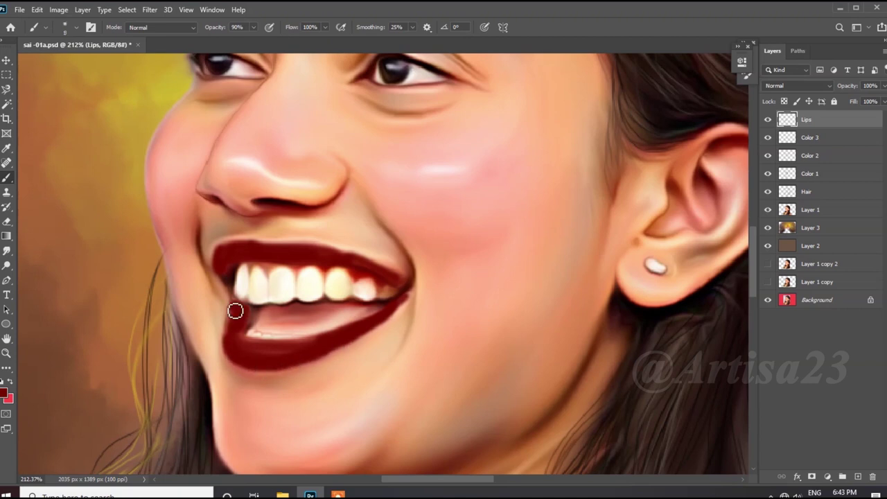
scroll(323, 344, up, 2)
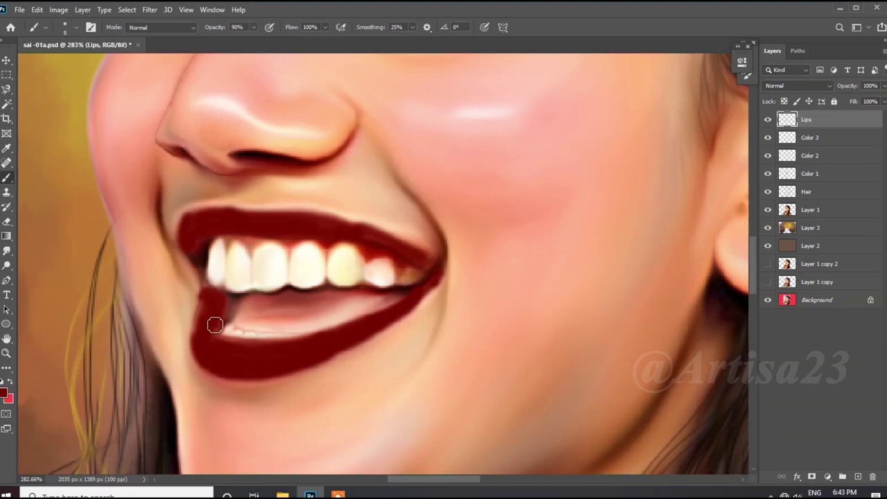
scroll(212, 317, down, 5)
click(797, 85)
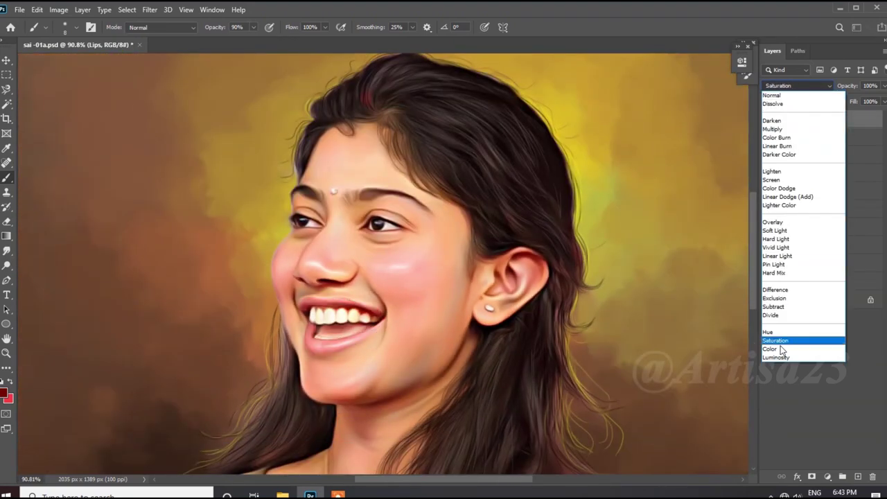
Set the Lips layer to Soft Light, then check the Color 2 and Color 1 layers.
click(774, 230)
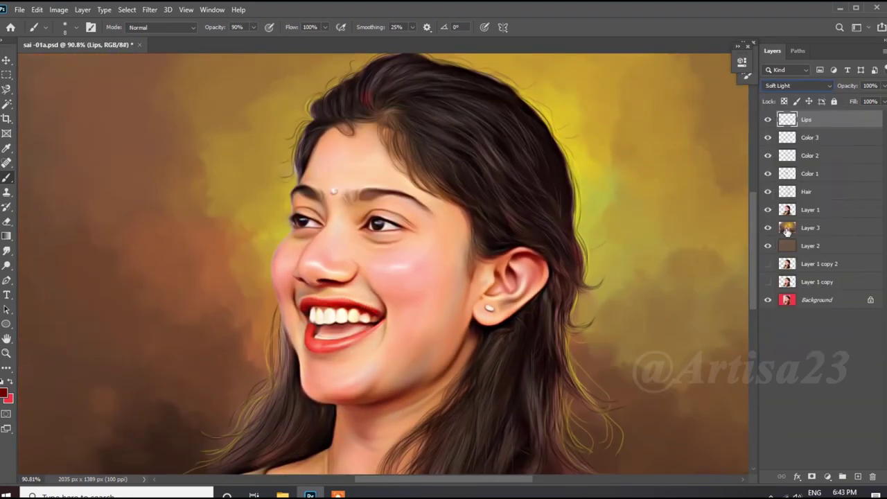
key(v)
scroll(386, 199, down, 2)
scroll(385, 200, down, 1)
scroll(379, 246, up, 3)
scroll(379, 245, down, 1)
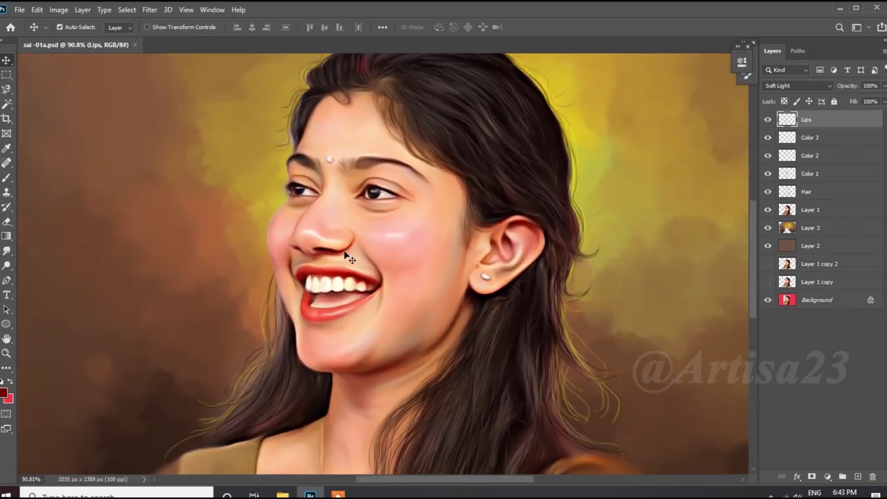
click(831, 158)
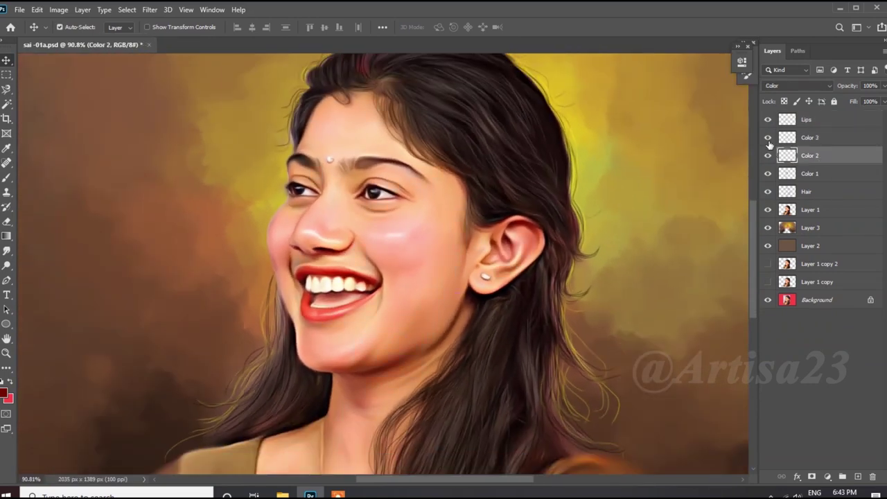
click(830, 175)
Shift the Lips layer's hue to -42 with Hue/Saturation.
key(b)
scroll(339, 293, up, 2)
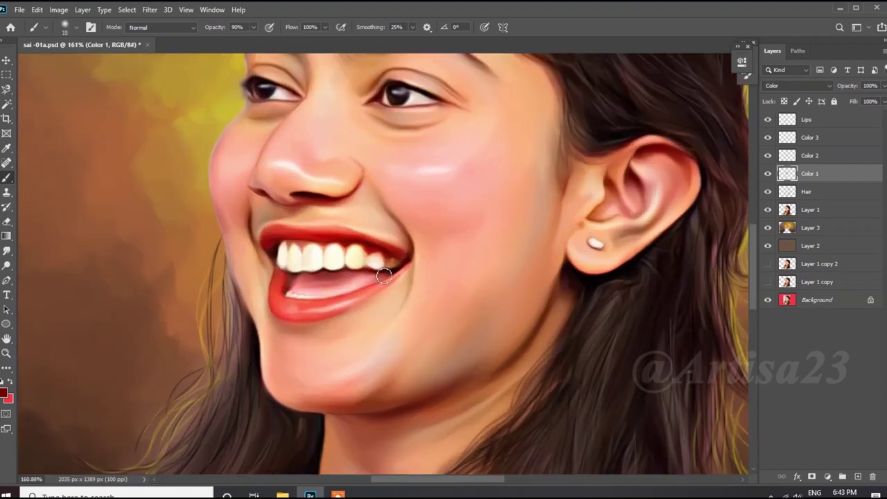
scroll(385, 275, down, 3)
scroll(434, 318, up, 1)
scroll(416, 309, down, 2)
scroll(421, 309, up, 1)
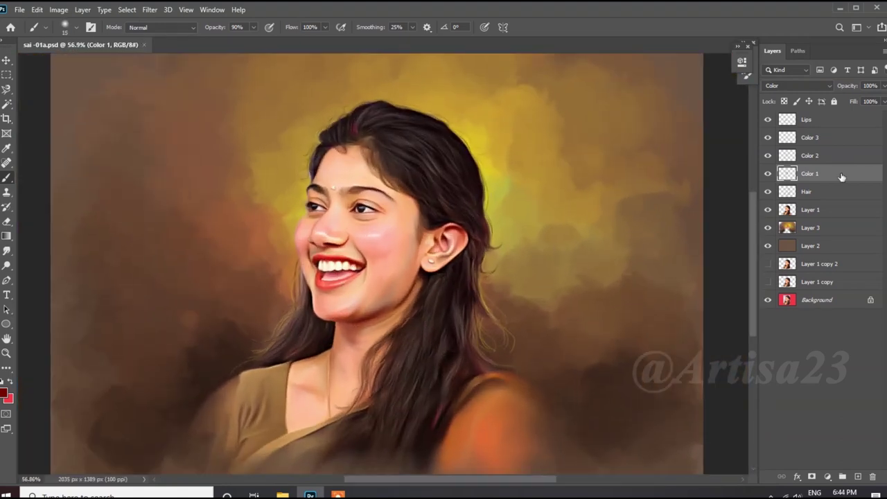
click(816, 122)
click(59, 10)
click(69, 11)
click(69, 13)
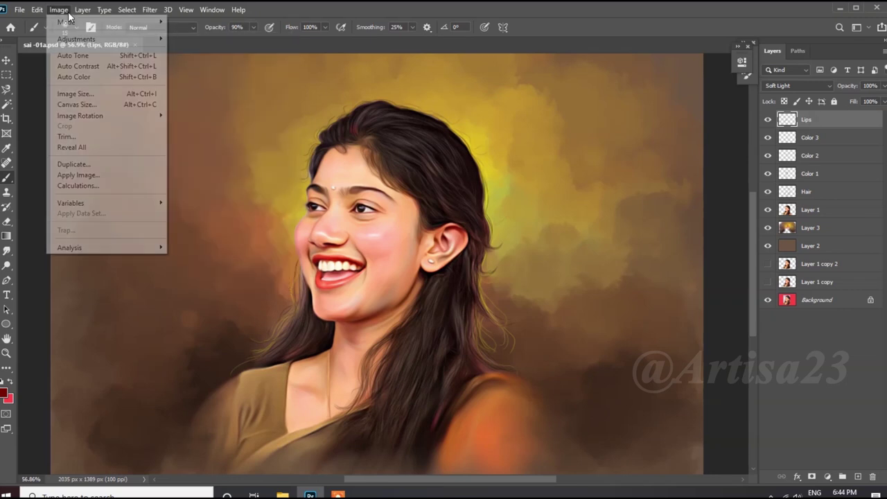
click(228, 97)
drag(712, 162, 697, 165)
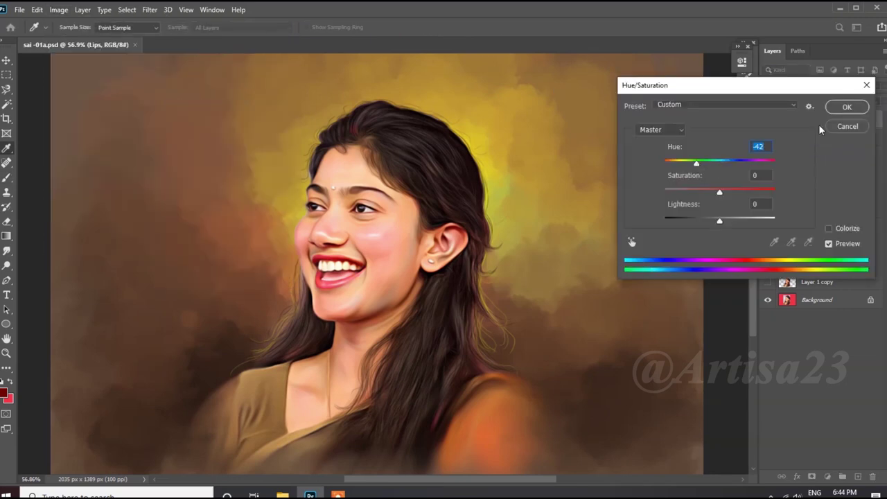
click(837, 109)
Duplicate the Lips layer, merge the copy back down, and restore Soft Light blending.
key(ctrl+j)
click(883, 101)
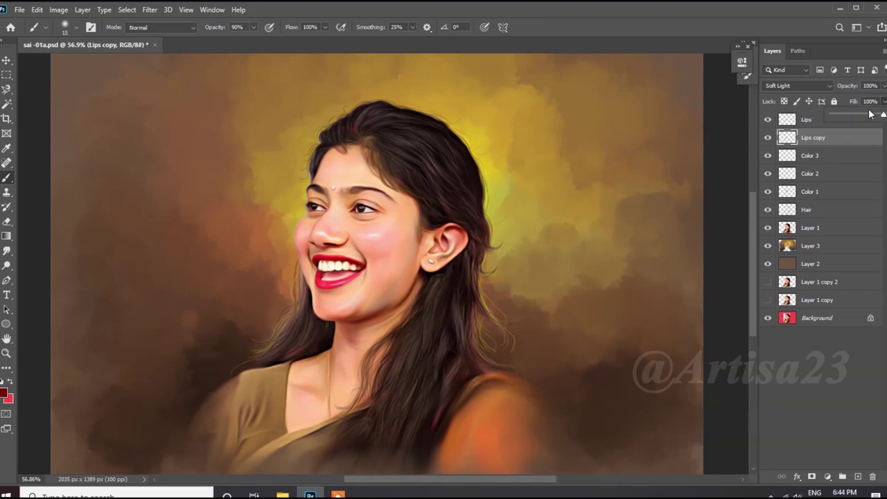
right_click(821, 137)
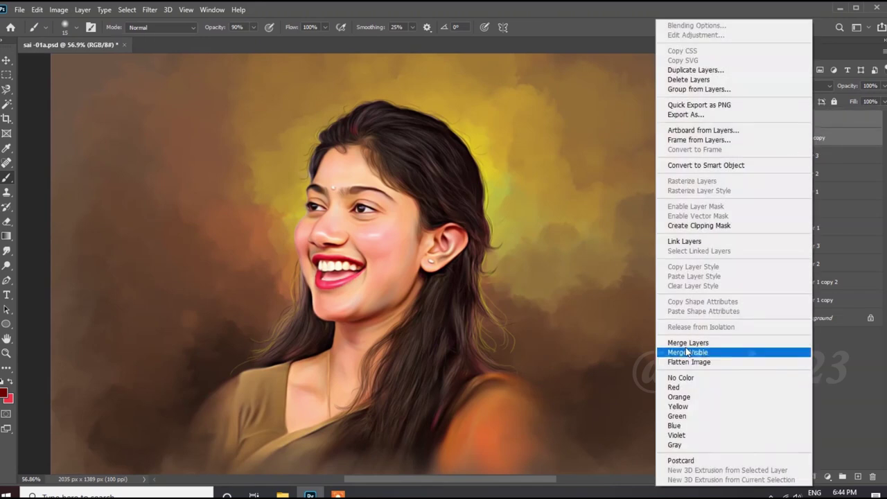
click(693, 351)
click(797, 86)
click(783, 228)
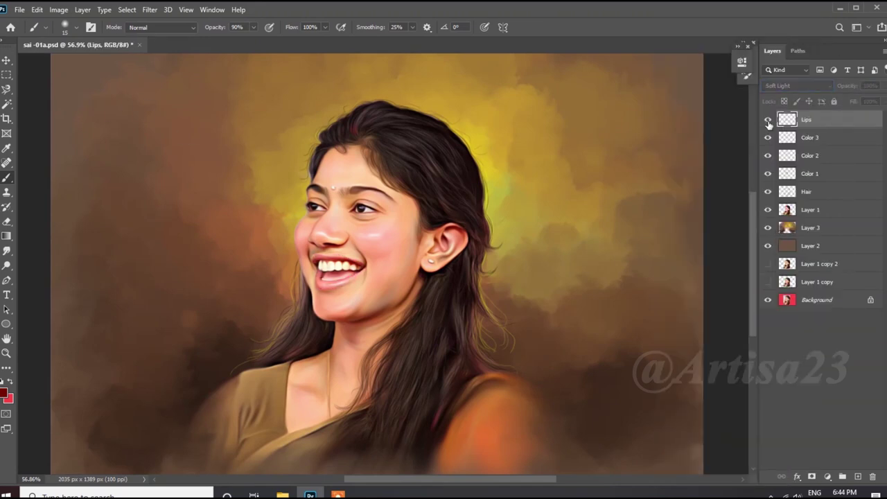
Apply a Levels adjustment to the lips and add a new layer above Hair.
scroll(384, 127, down, 2)
scroll(395, 270, up, 2)
click(58, 10)
key(ctrl+l)
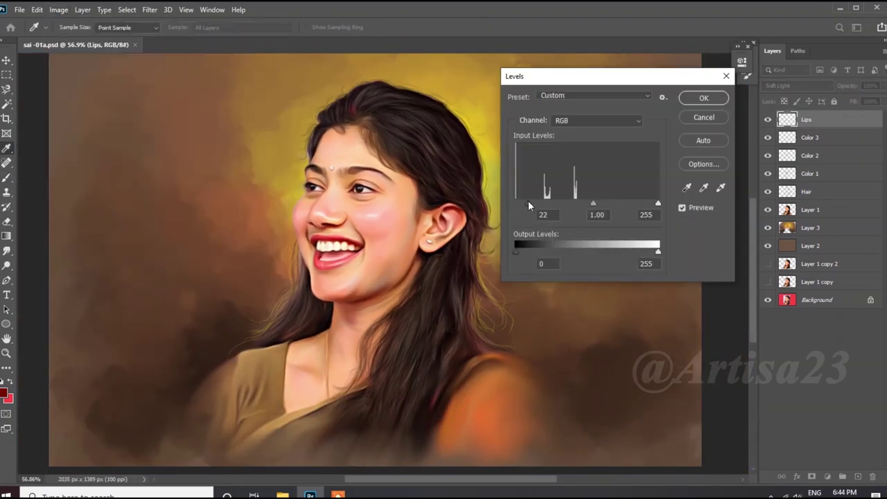
key(Return)
key(b)
scroll(374, 221, down, 2)
scroll(332, 208, up, 2)
scroll(332, 208, up, 2)
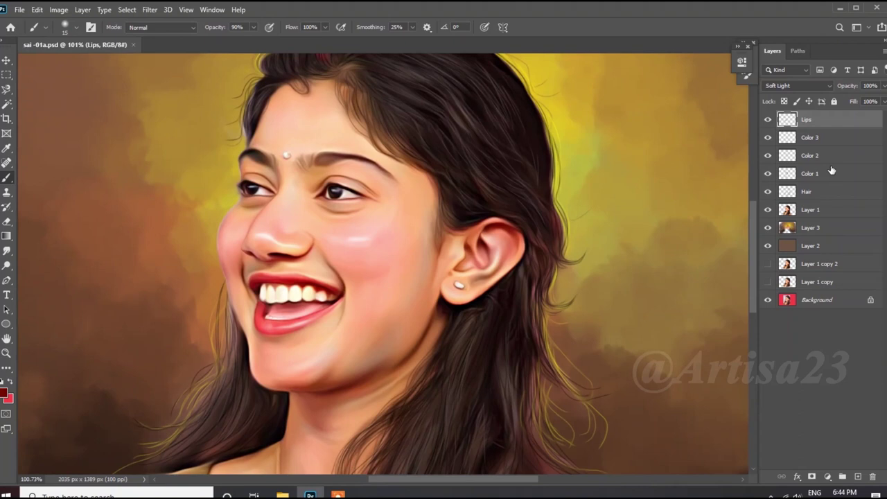
click(812, 192)
Name the new layer Eyess and pick an orange-brown colour with lowered brush opacity.
click(858, 477)
text(Eyess)
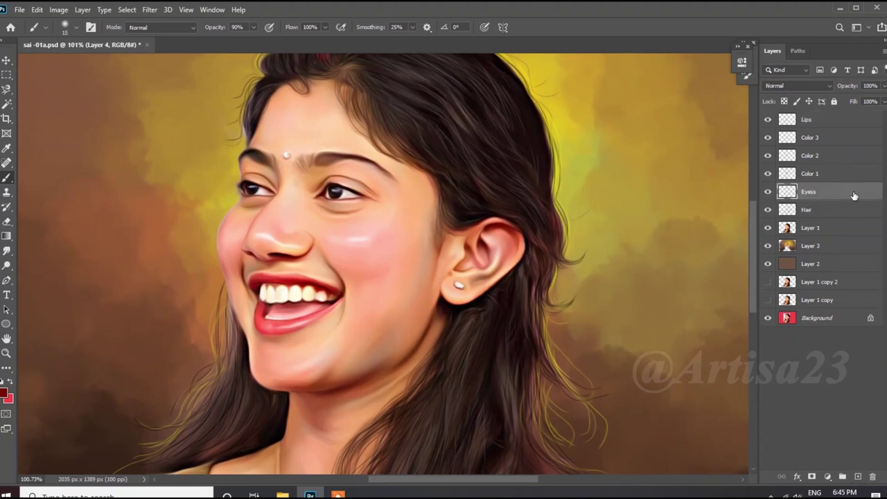
scroll(376, 174, up, 3)
scroll(376, 174, up, 3)
scroll(376, 174, down, 1)
key(i)
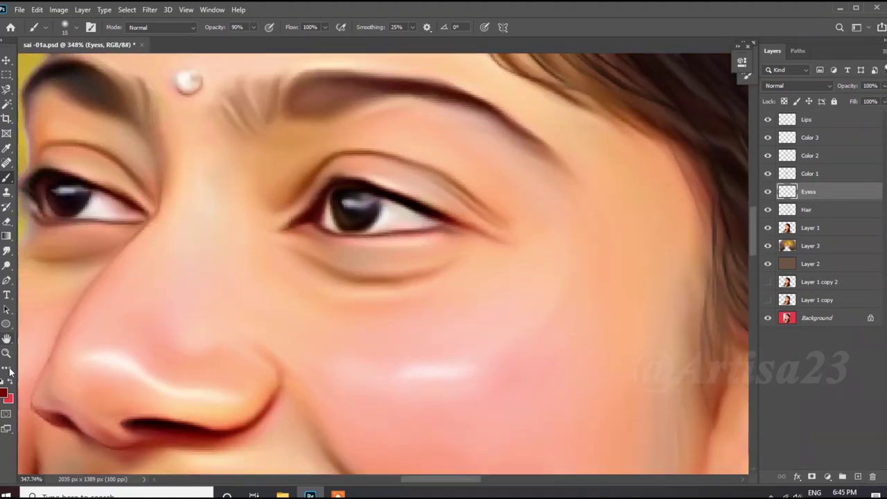
click(6, 394)
click(716, 392)
click(684, 283)
click(816, 258)
Warm the iris with brown, deepen its darker areas, and sample iris colours.
key(b)
scroll(353, 145, up, 1)
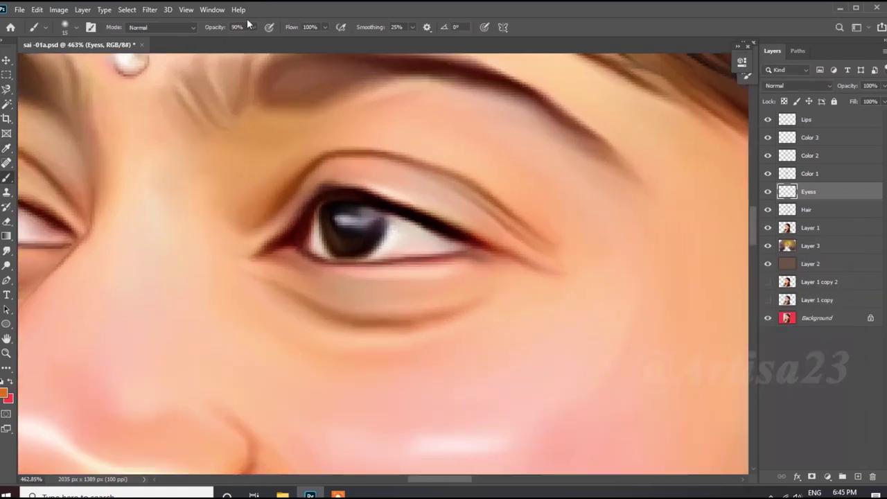
drag(341, 231, 369, 237)
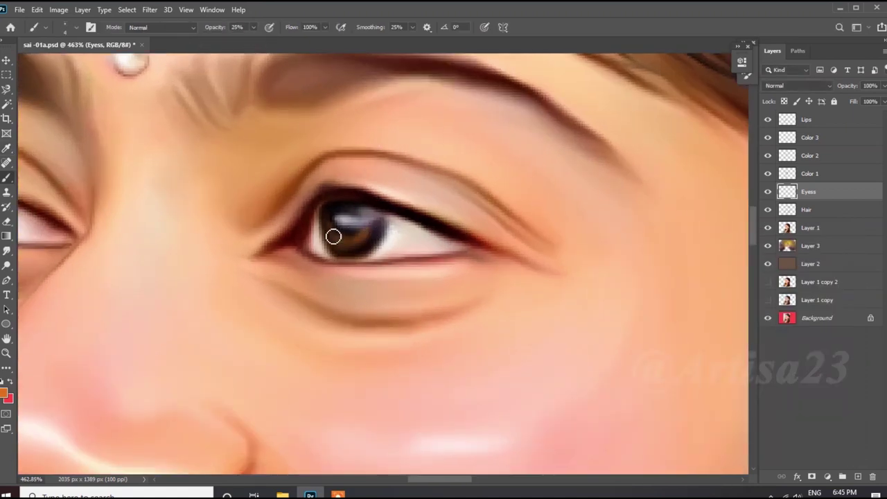
scroll(333, 237, down, 2)
scroll(152, 237, up, 2)
scroll(397, 203, up, 1)
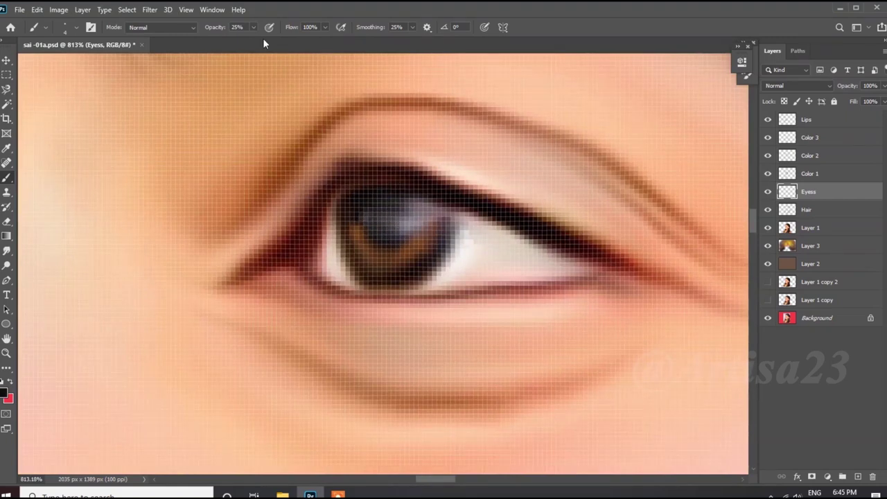
drag(389, 223, 374, 224)
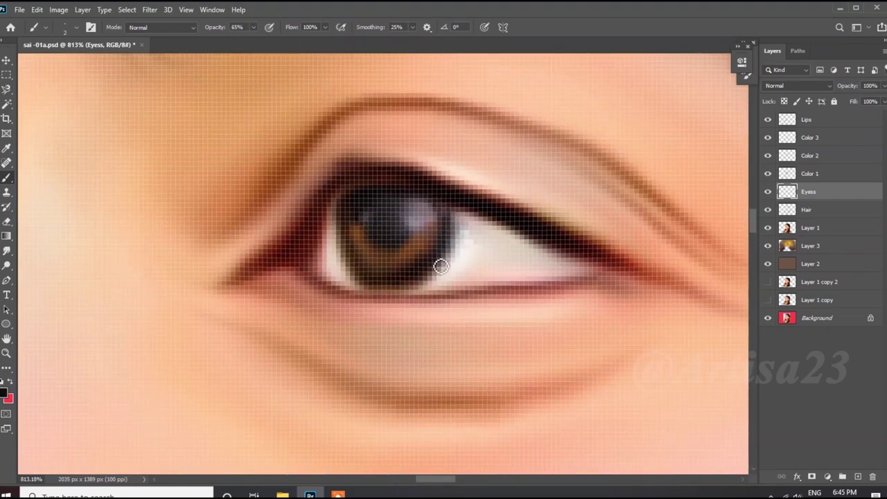
alt+click(359, 238)
alt+click(415, 239)
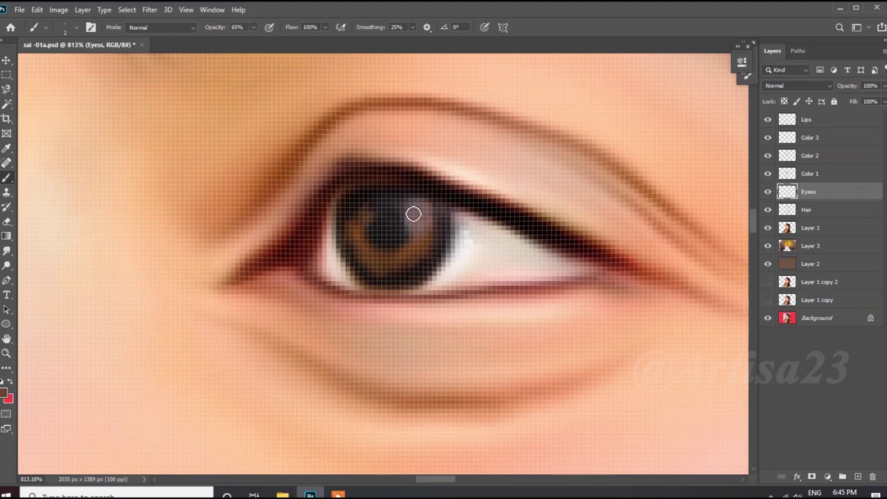
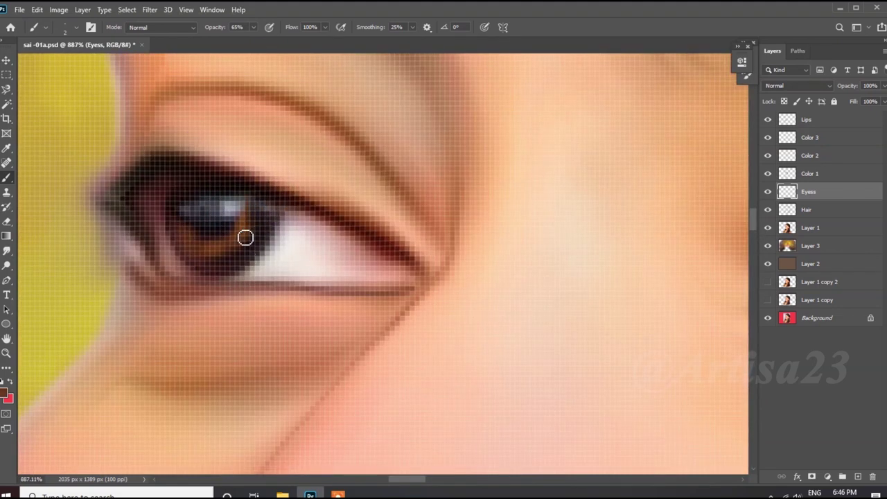
Sample the iris colour, switch the foreground to white and set brush opacity to 38%.
alt+click(259, 220)
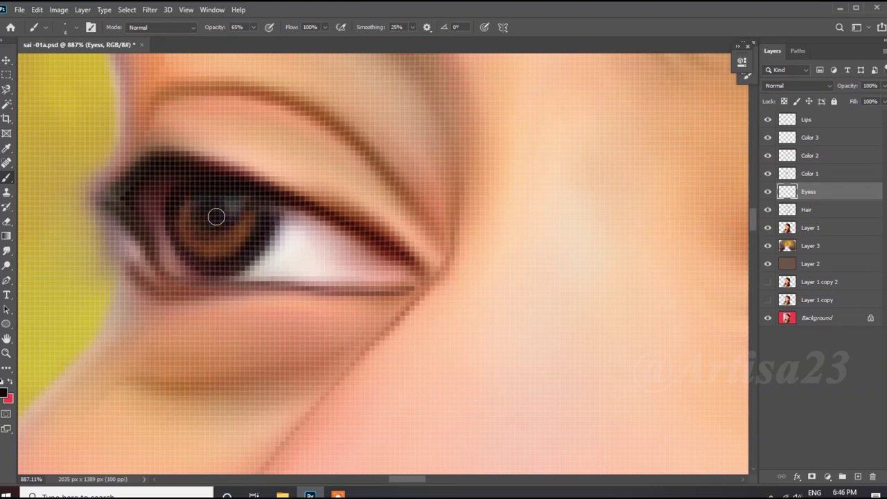
scroll(201, 213, down, 3)
scroll(201, 212, down, 2)
scroll(208, 208, up, 3)
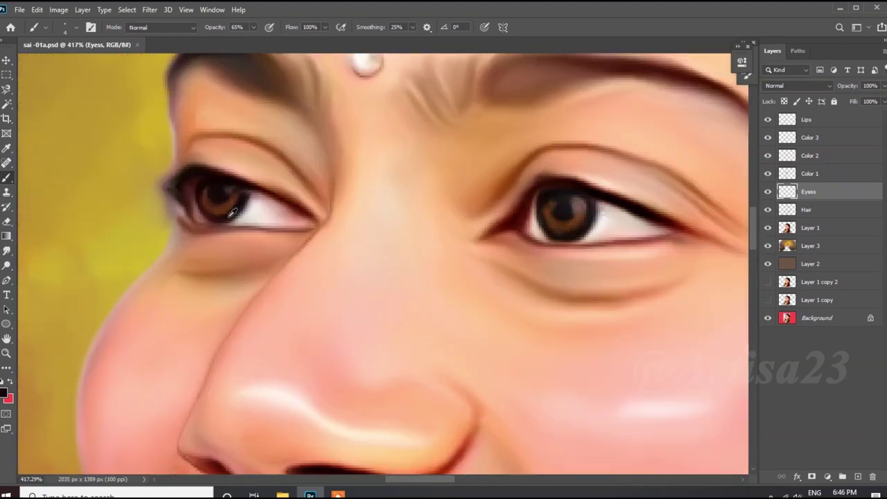
scroll(243, 204, up, 1)
scroll(201, 229, up, 2)
scroll(271, 228, down, 3)
scroll(271, 228, up, 1)
click(4, 393)
key(Return)
key(b)
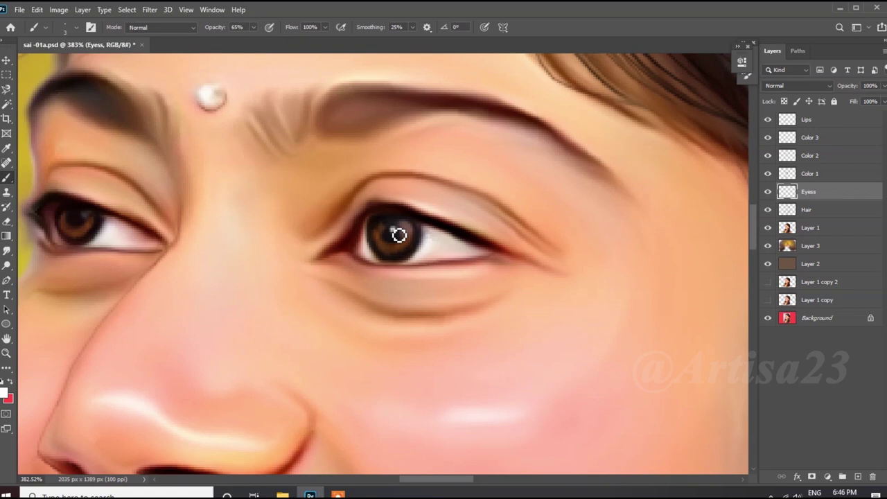
scroll(407, 223, up, 1)
scroll(409, 236, up, 1)
key(3)
key(8)
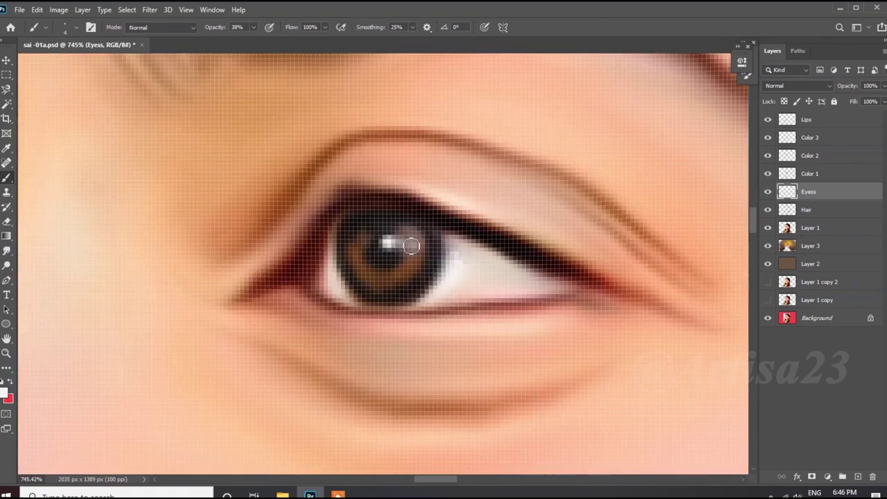
Paint soft white catchlights on both irises, then add a new layer above Eyess.
scroll(461, 258, down, 2)
scroll(251, 241, up, 2)
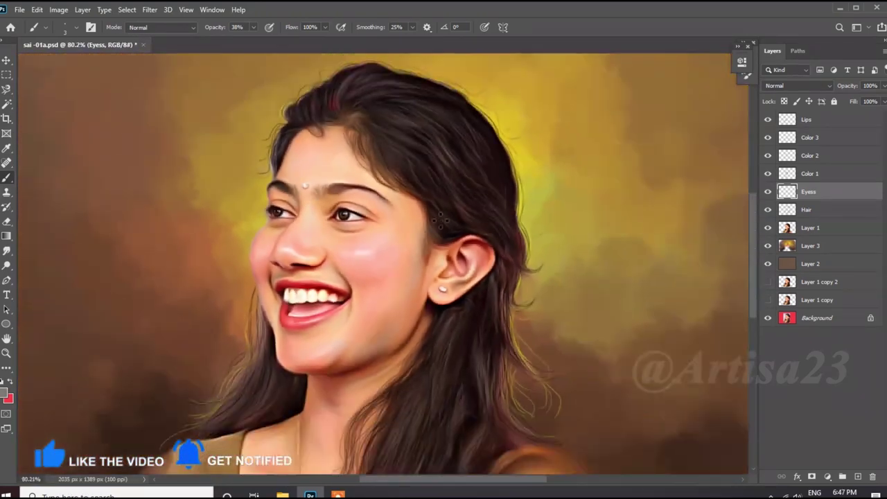
scroll(399, 248, up, 1)
scroll(333, 234, up, 2)
scroll(346, 208, up, 1)
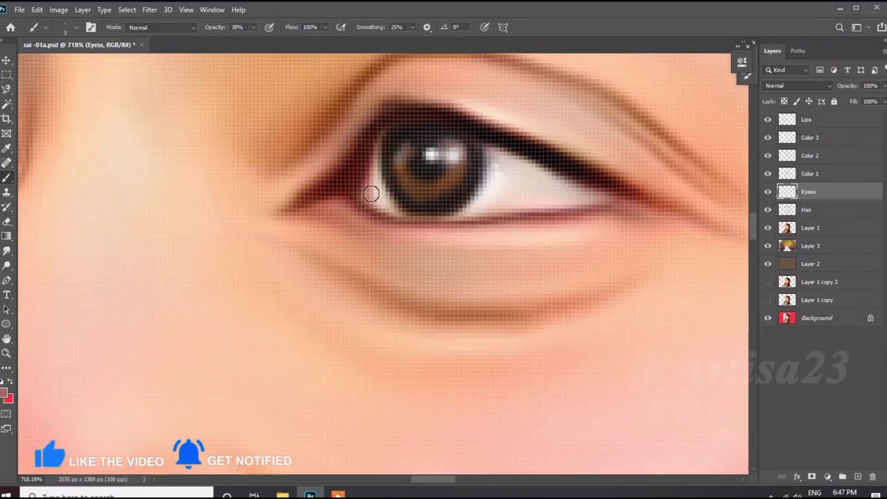
scroll(370, 192, up, 1)
scroll(221, 201, up, 2)
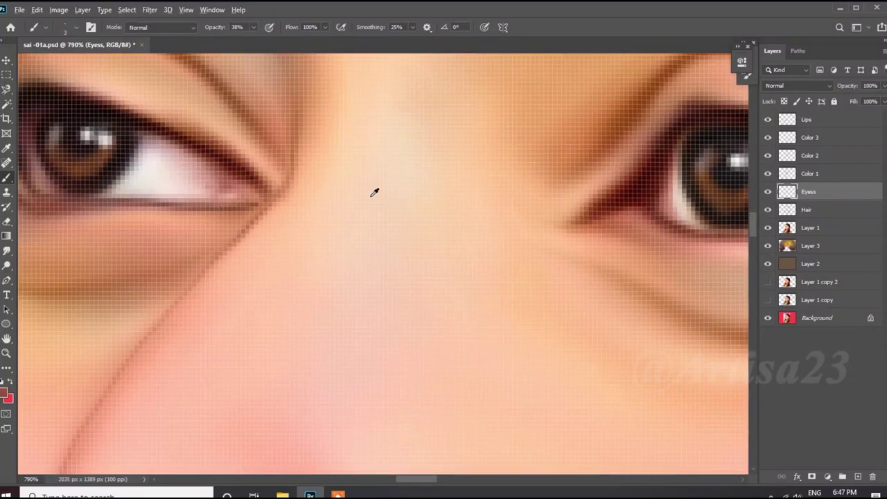
scroll(374, 192, down, 2)
scroll(293, 212, up, 2)
scroll(374, 187, down, 1)
alt+click(603, 189)
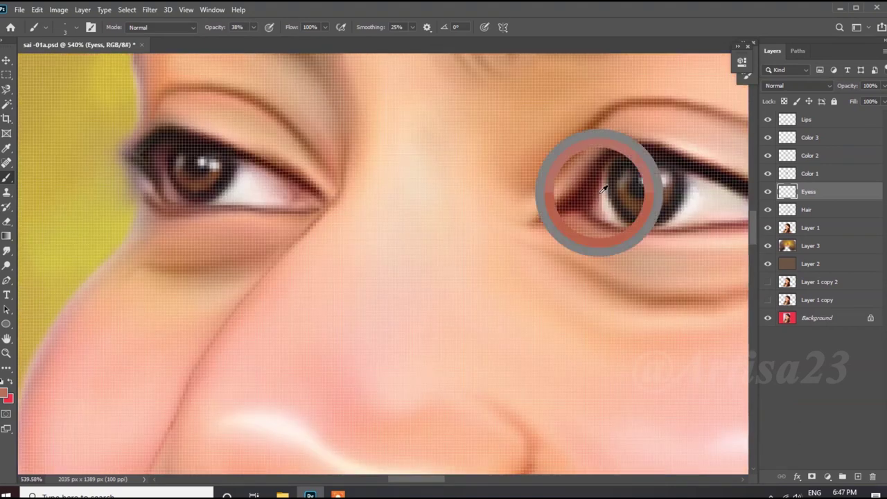
scroll(326, 201, up, 2)
scroll(291, 192, down, 10)
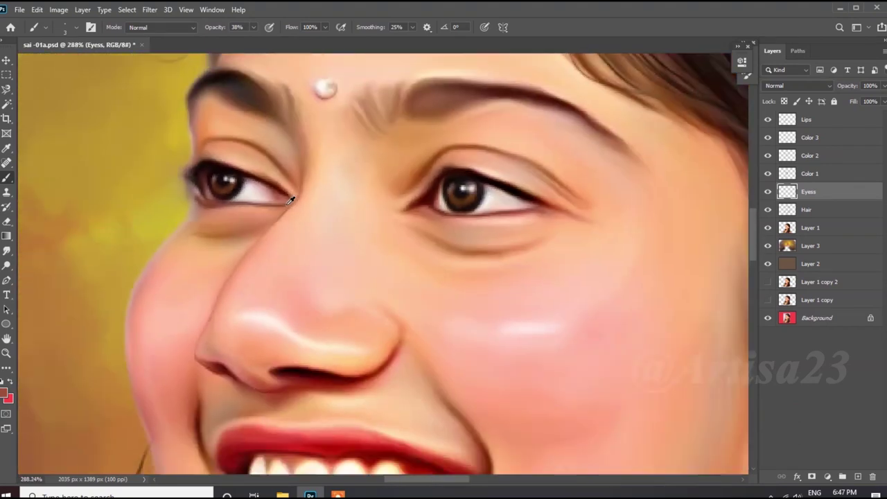
click(857, 477)
double_click(810, 191)
text(Furr)
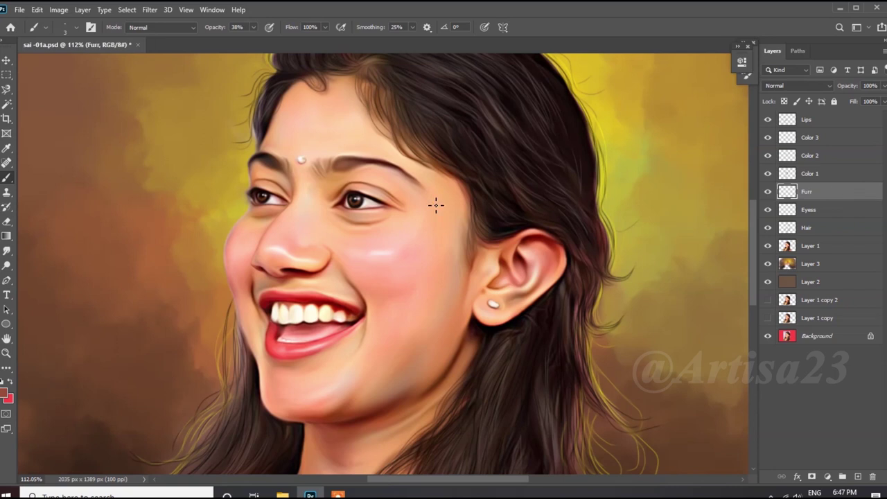
Pick a small lash brush and close the brush tip settings.
scroll(436, 204, down, 2)
scroll(347, 277, up, 2)
scroll(277, 312, up, 2)
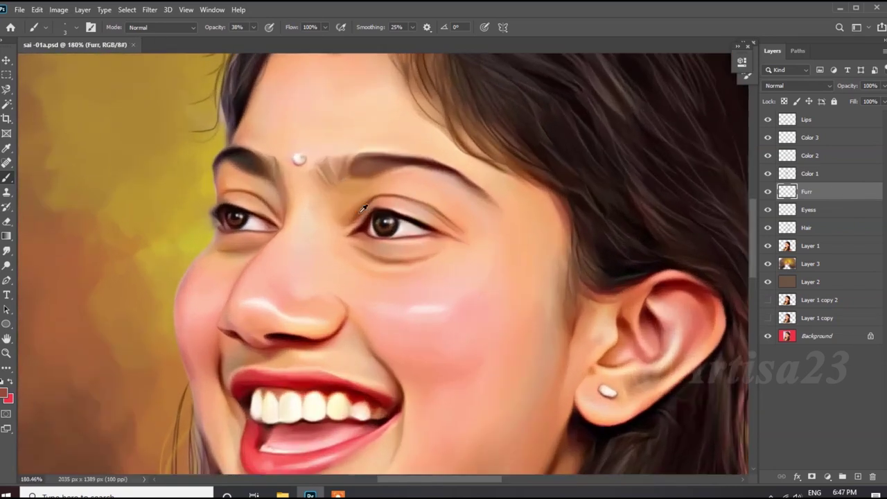
scroll(197, 362, up, 1)
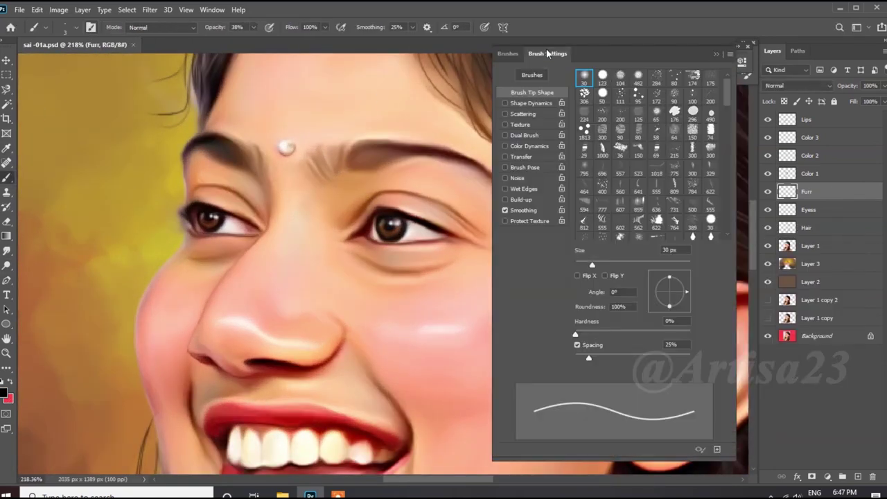
click(717, 54)
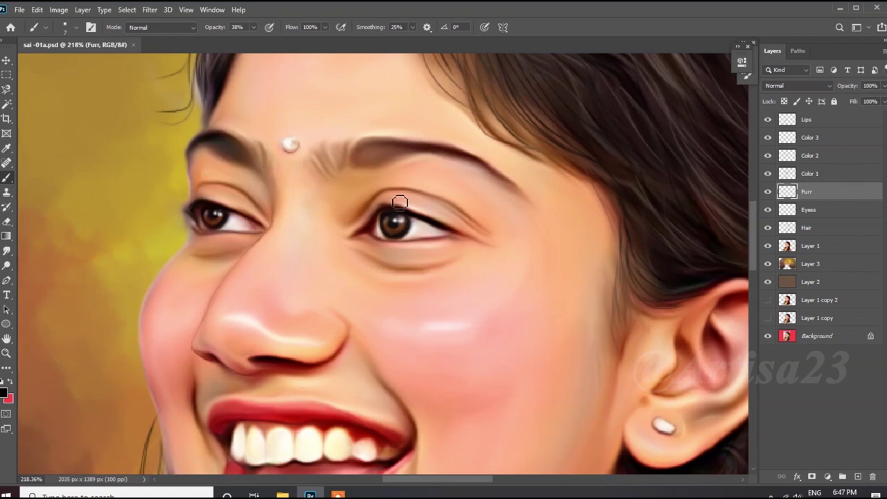
scroll(388, 208, up, 5)
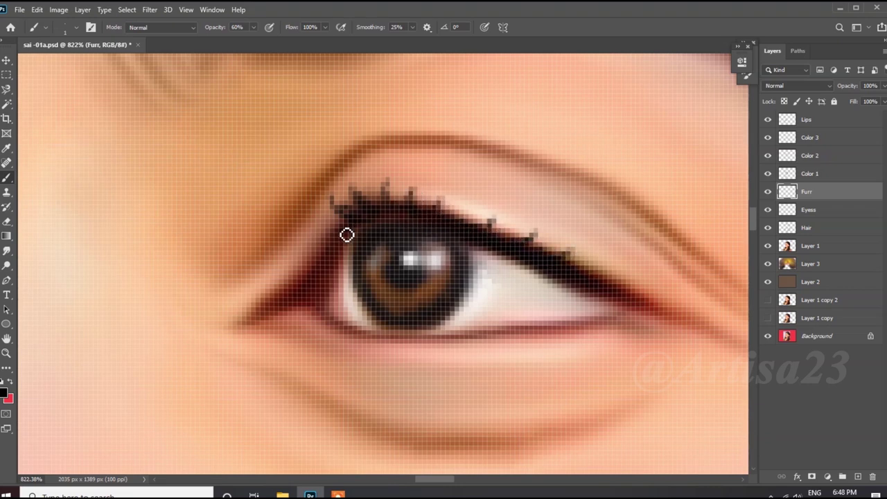
scroll(346, 235, down, 5)
scroll(206, 225, up, 5)
Paint lash strokes at the outer corner of the eye on the Furr layer.
drag(221, 219, 180, 216)
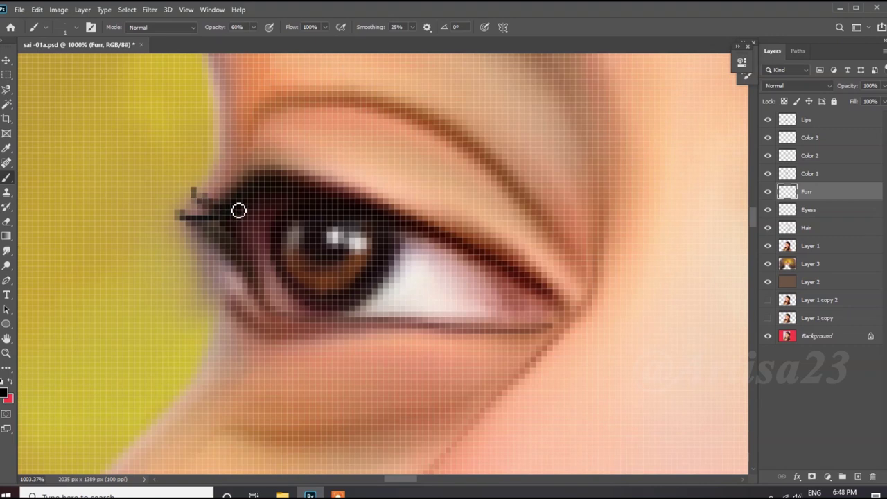
drag(242, 283, 198, 262)
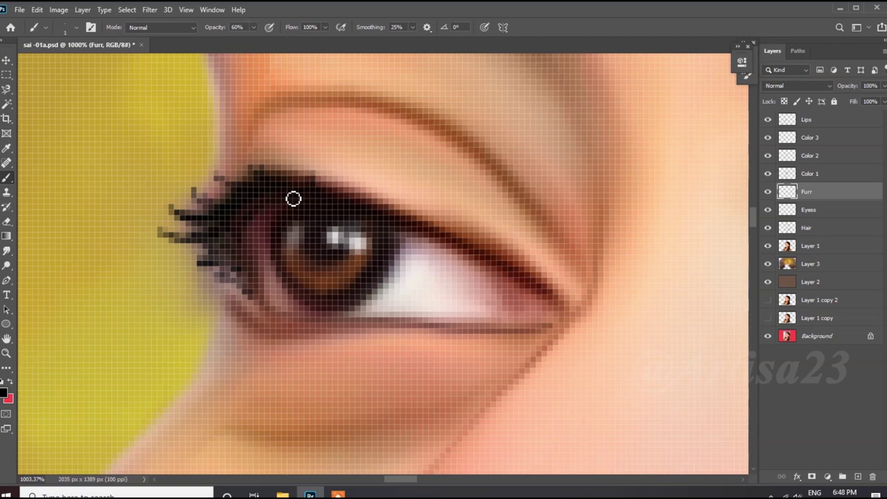
scroll(387, 216, down, 5)
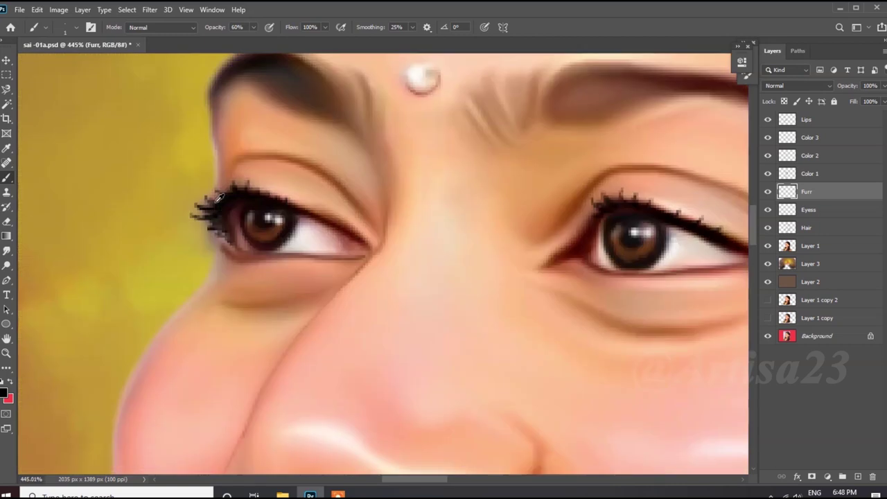
scroll(550, 220, up, 5)
scroll(504, 198, down, 2)
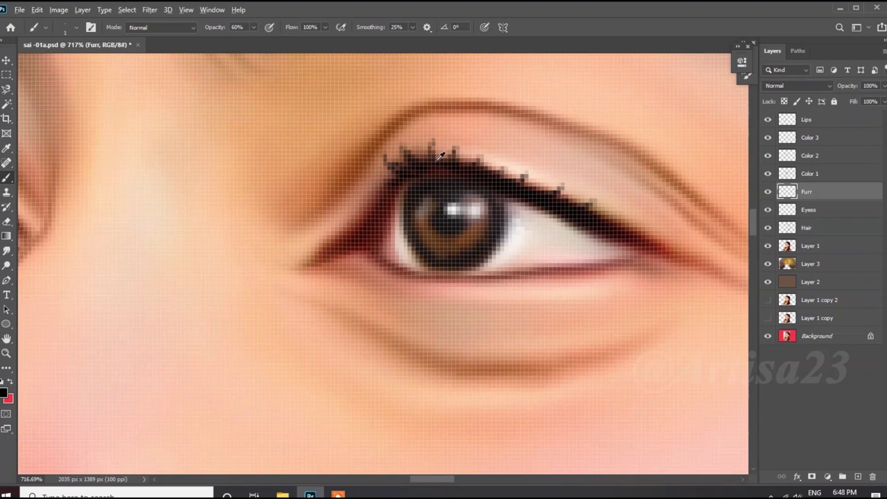
scroll(555, 212, down, 1)
scroll(619, 225, down, 1)
Dab short lower lashes along the lower lid of the right eye.
click(514, 264)
click(496, 261)
click(460, 263)
scroll(526, 278, up, 2)
click(565, 260)
click(533, 254)
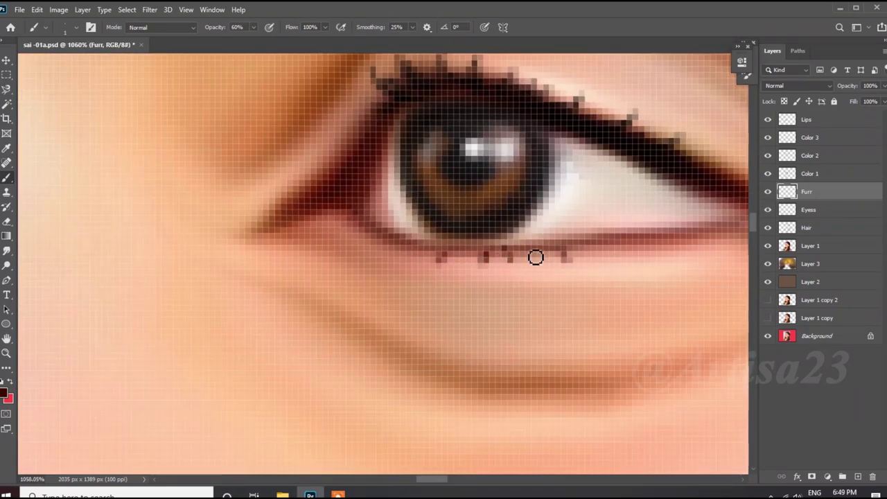
click(482, 258)
click(506, 257)
click(444, 258)
click(424, 259)
Add lower lashes under the other eye and zoom out to the whole portrait.
scroll(604, 271, down, 2)
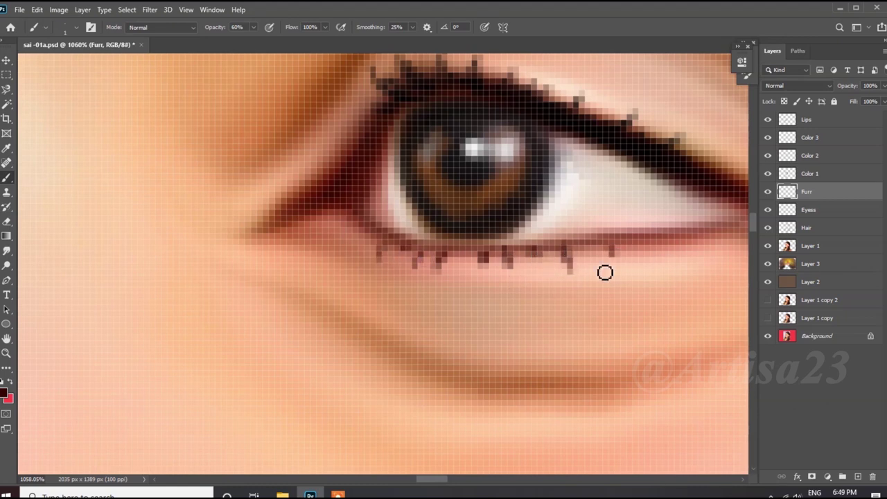
scroll(675, 271, down, 2)
scroll(311, 263, up, 3)
click(226, 273)
click(215, 252)
click(201, 243)
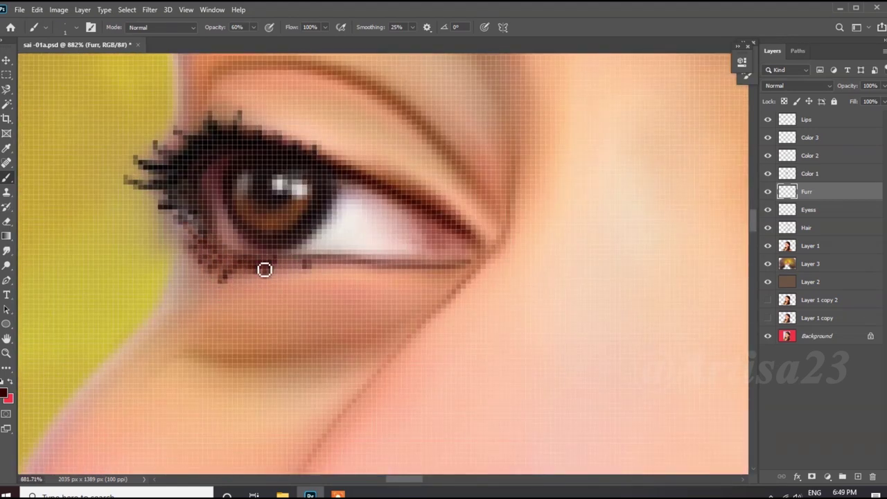
scroll(310, 245, down, 5)
scroll(309, 242, down, 3)
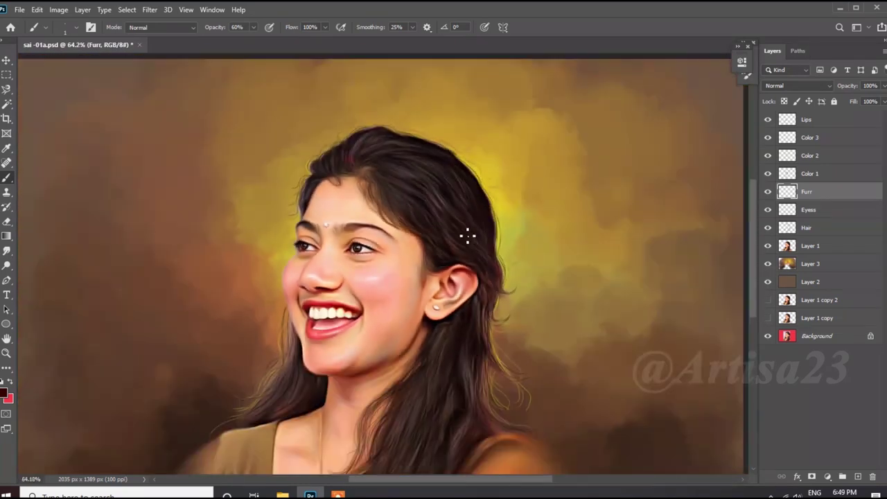
scroll(467, 236, down, 2)
scroll(396, 252, down, 2)
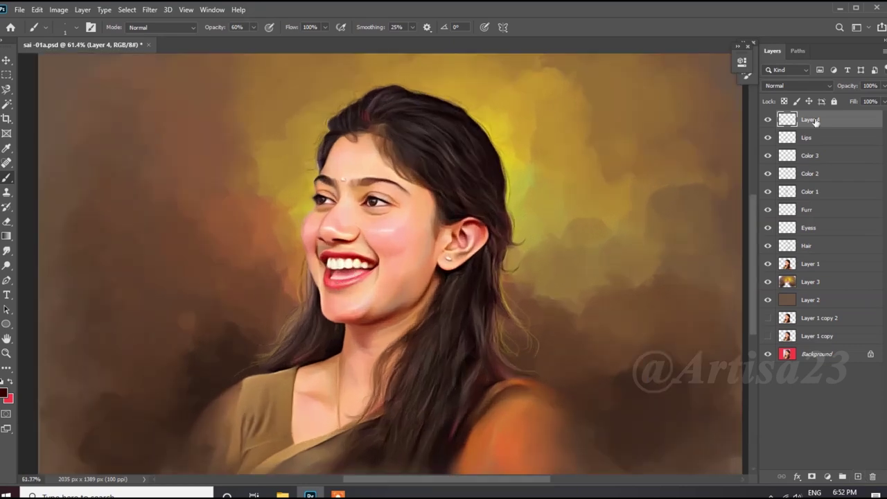
text(Light)
Name the layer Light, choose a light foreground colour and set brush opacity to 25%.
key(Return)
scroll(374, 243, up, 3)
click(6, 393)
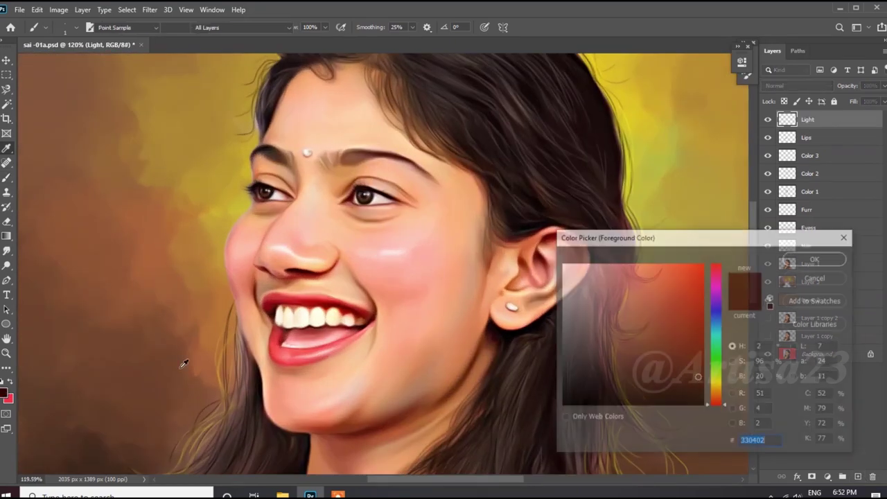
click(815, 257)
scroll(300, 267, up, 3)
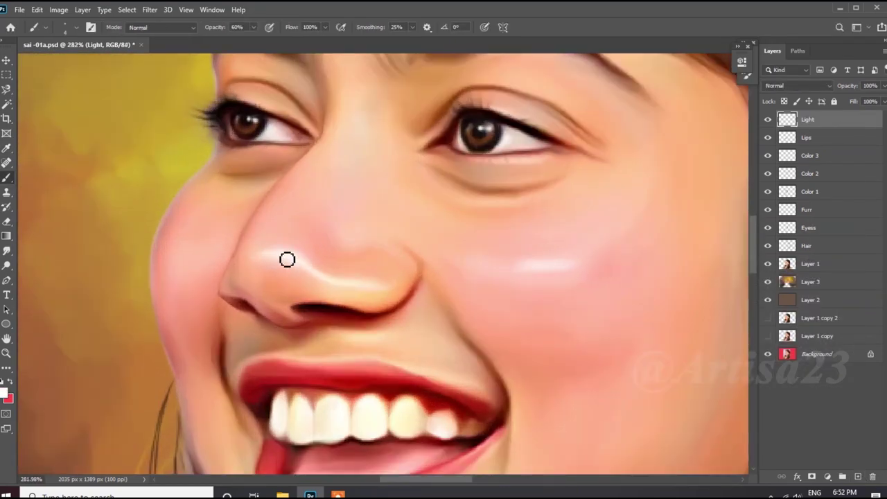
key(2)
key(5)
Paint soft highlight streaks along the lower and upper lips.
scroll(381, 291, down, 5)
scroll(360, 383, up, 3)
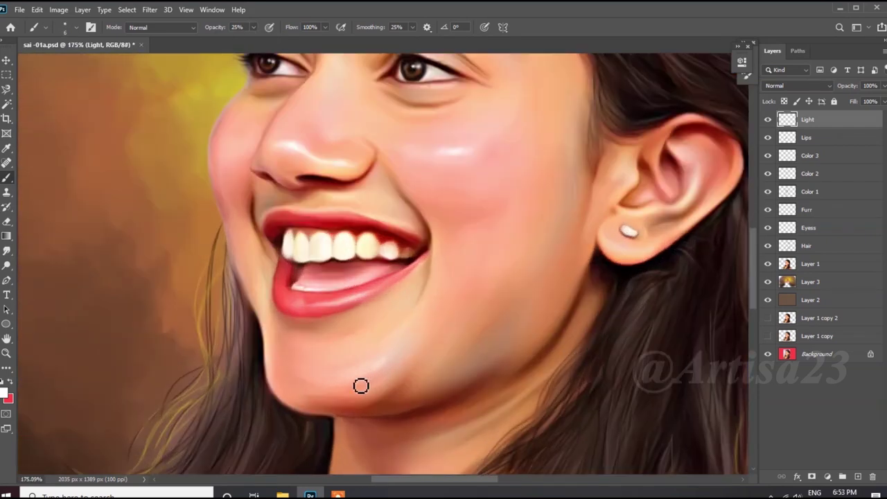
scroll(360, 384, down, 3)
scroll(393, 324, up, 6)
drag(393, 324, 440, 318)
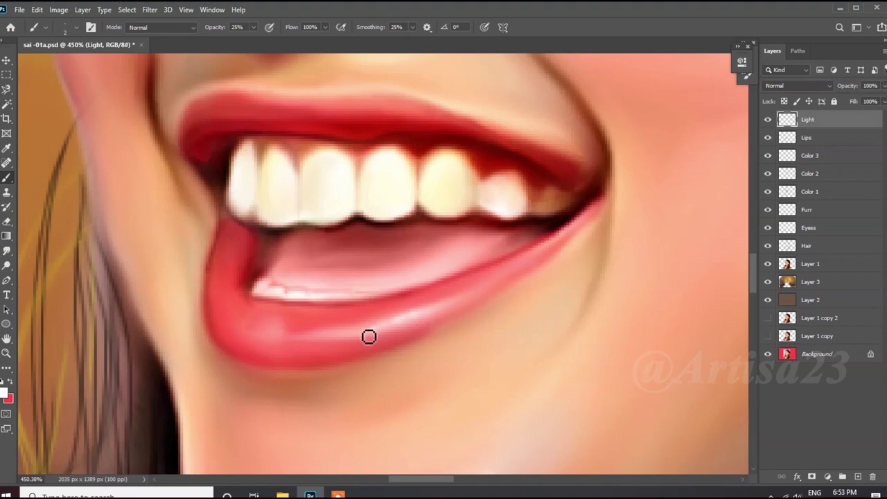
mouse_move(268, 337)
mouse_down()
mouse_move(354, 336)
mouse_move(425, 315)
mouse_up()
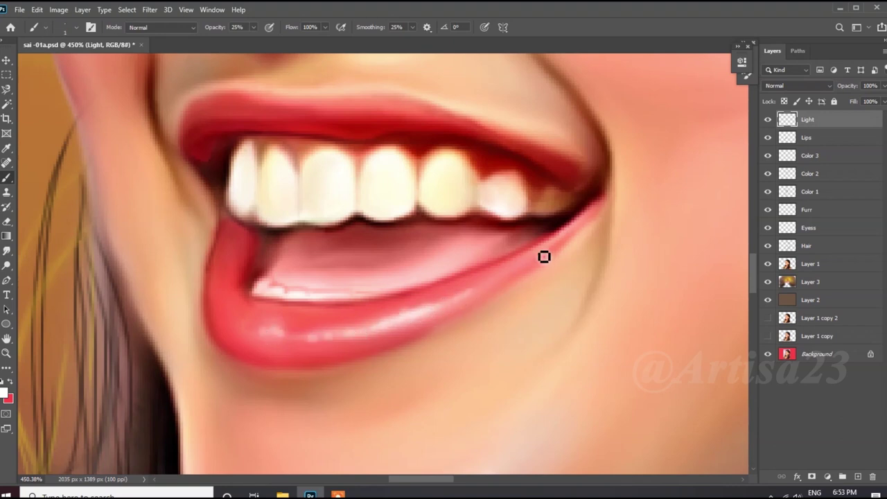
drag(400, 117, 332, 115)
scroll(381, 115, up, 2)
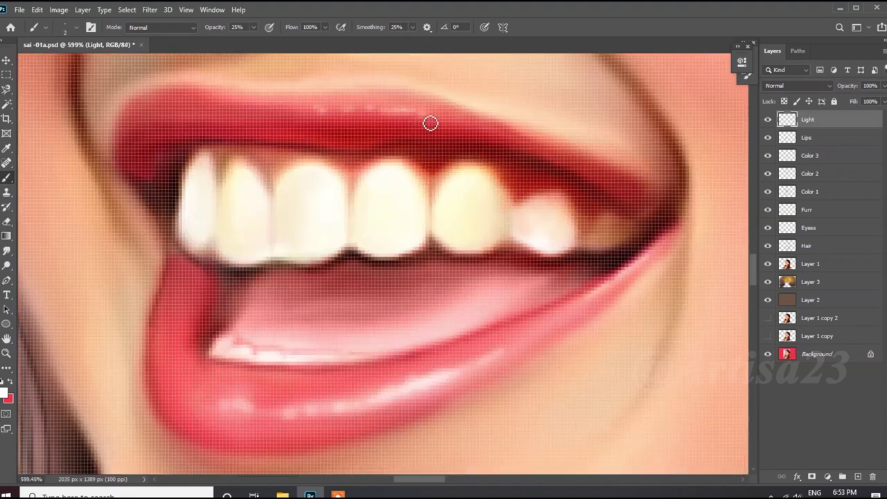
scroll(343, 118, down, 5)
scroll(342, 118, down, 3)
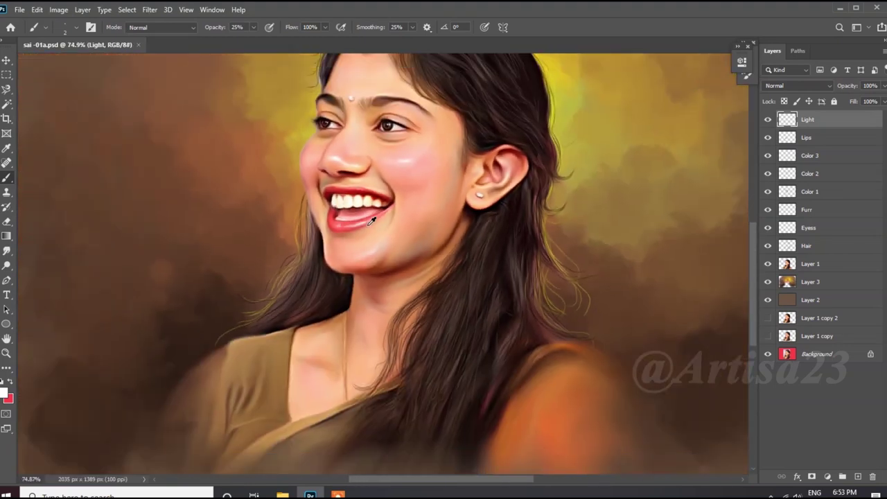
scroll(361, 158, up, 2)
scroll(360, 158, up, 2)
scroll(358, 176, up, 2)
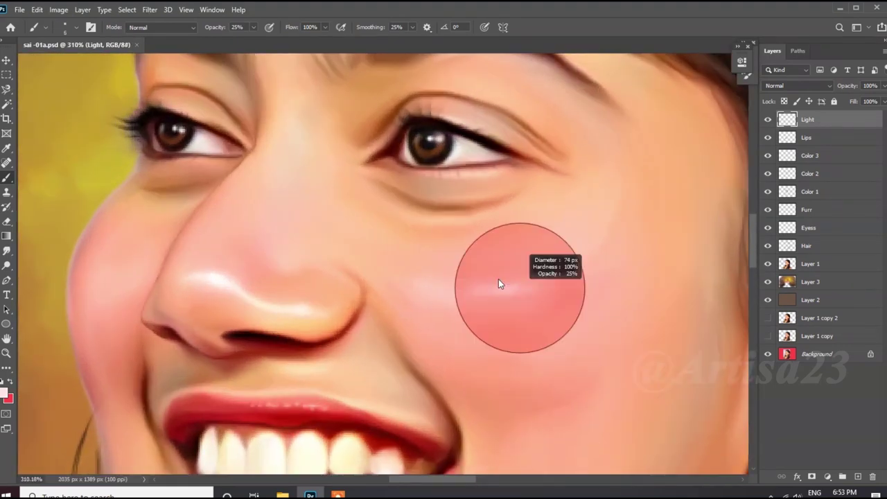
scroll(519, 287, down, 3)
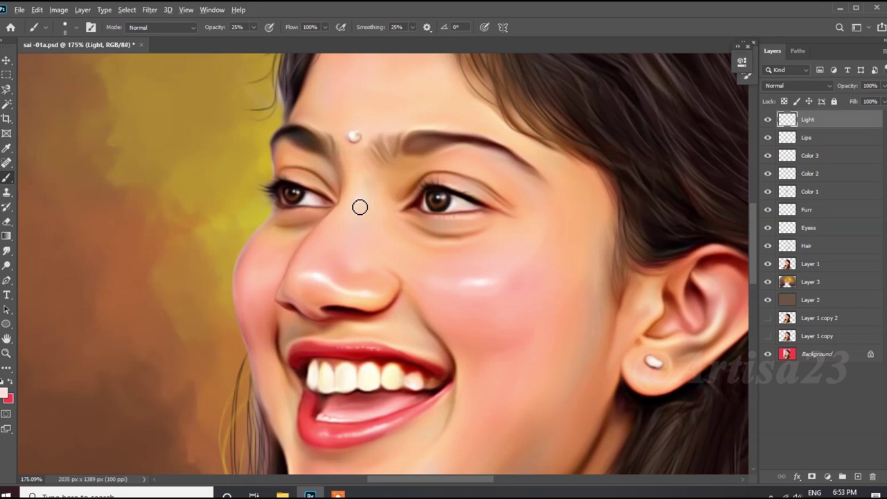
scroll(360, 207, up, 2)
Enlarge the brush to size 30 in Brush Settings.
key(F5)
key(F5)
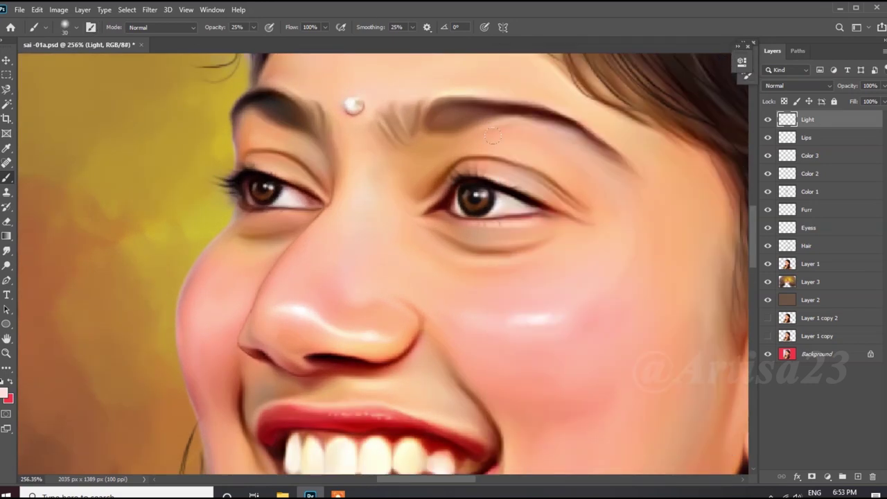
scroll(340, 215, down, 2)
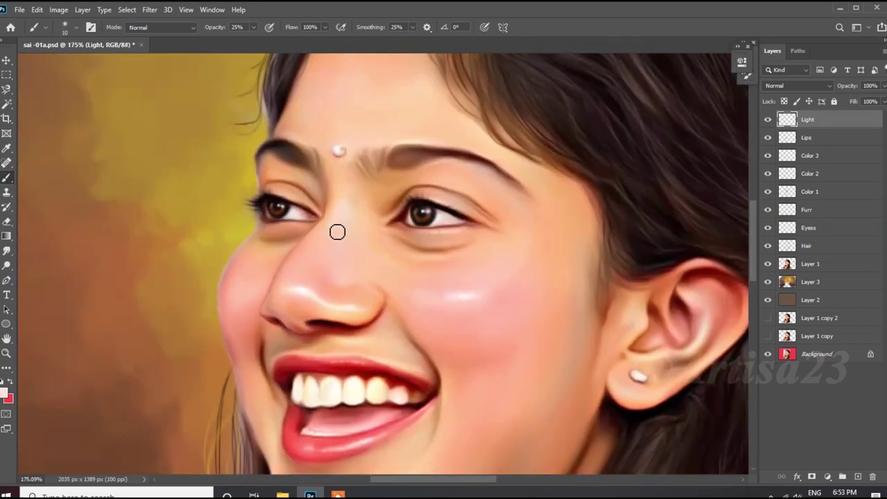
scroll(337, 220, down, 3)
scroll(435, 230, down, 2)
scroll(422, 248, down, 1)
scroll(392, 272, up, 1)
Group and duplicate the painting layers, then merge them into the Light layer.
shift+click(808, 305)
right_click(819, 115)
key(Escape)
key(ctrl+g)
right_click(821, 118)
click(742, 98)
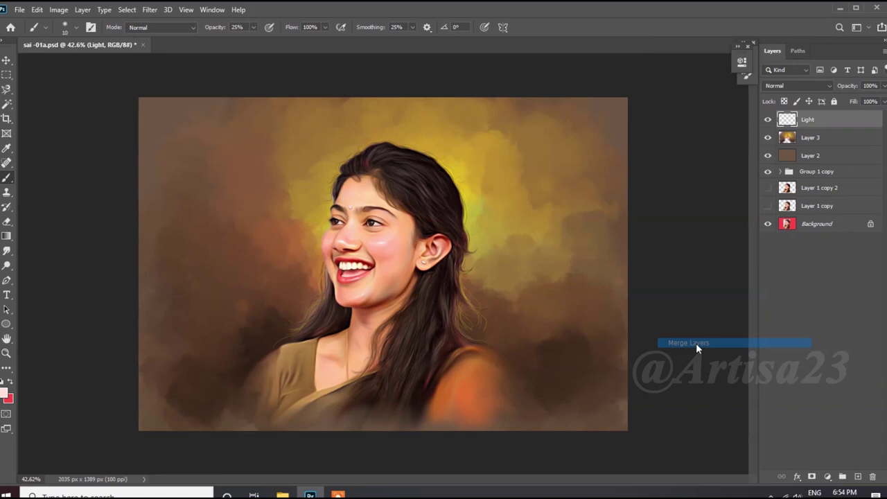
Add a layer mask to Light and brush on it to blend the glow at the hair edge.
scroll(482, 268, up, 2)
scroll(483, 269, down, 2)
scroll(483, 269, up, 1)
scroll(488, 267, up, 2)
scroll(490, 267, down, 2)
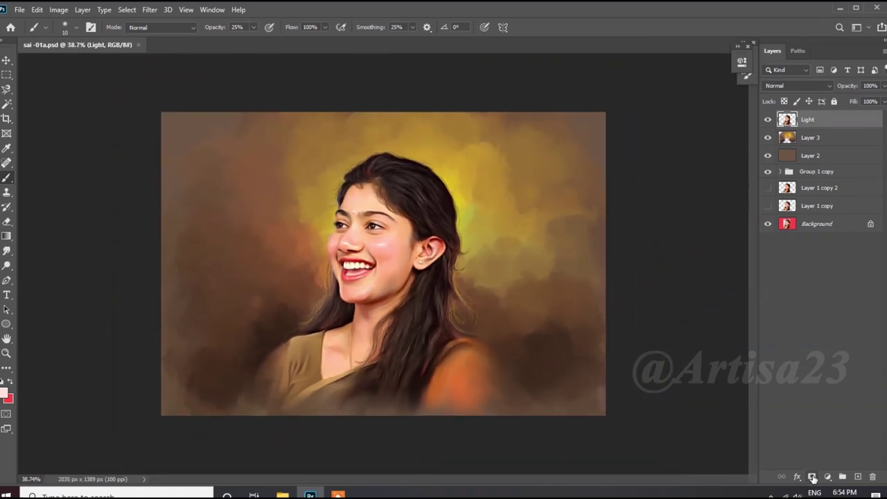
click(813, 476)
scroll(521, 200, up, 2)
scroll(521, 200, up, 1)
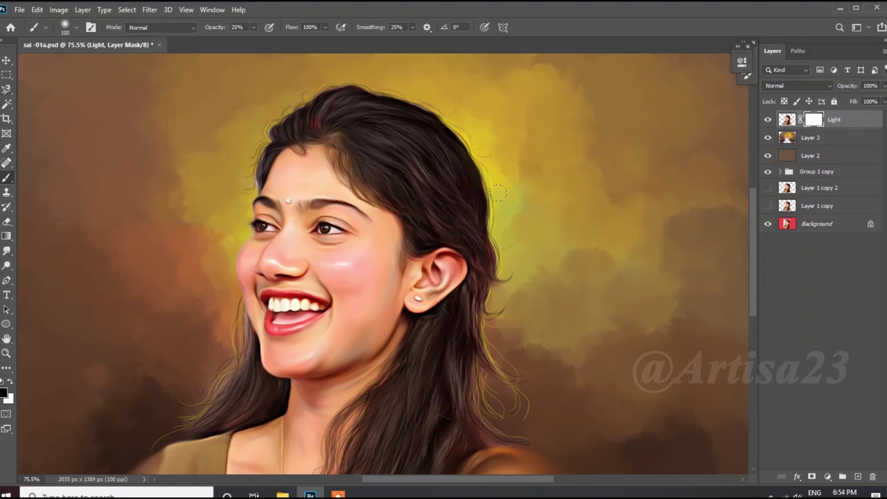
drag(497, 194, 468, 126)
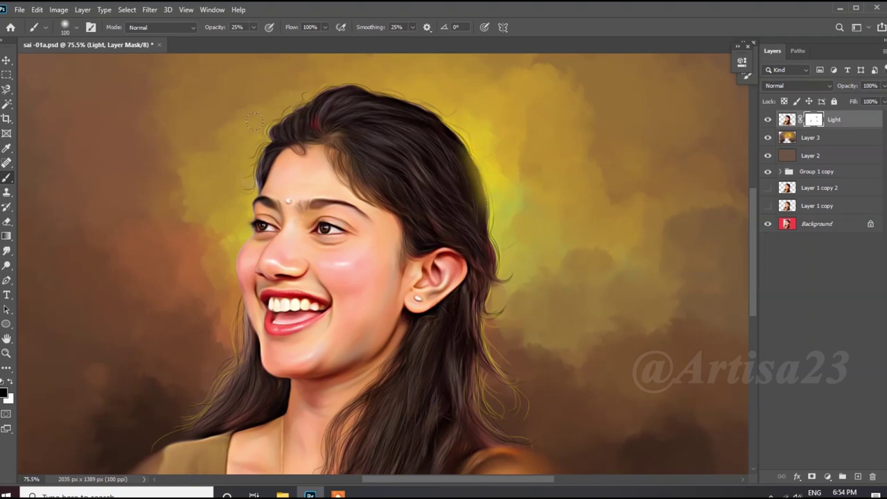
scroll(538, 353, down, 2)
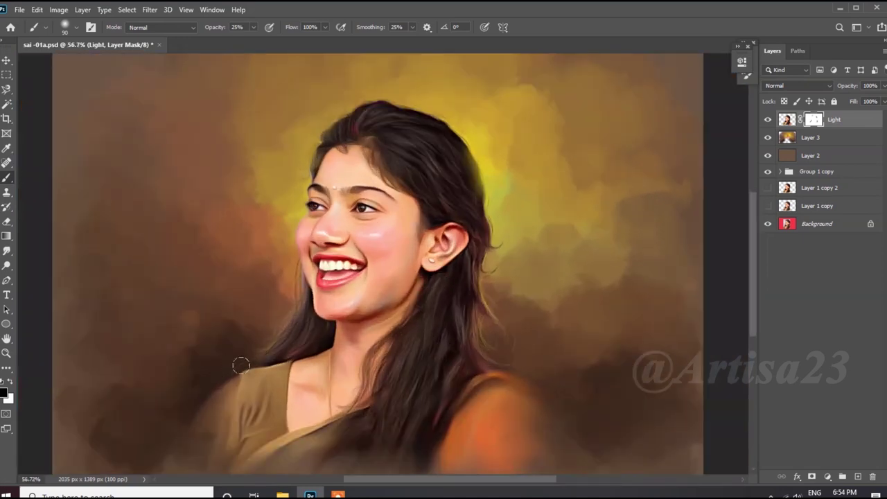
scroll(485, 332, down, 2)
scroll(483, 316, down, 1)
scroll(483, 316, up, 1)
Group the layers from Light to Layer 2, duplicate and merge the copy, then save.
shift+click(826, 157)
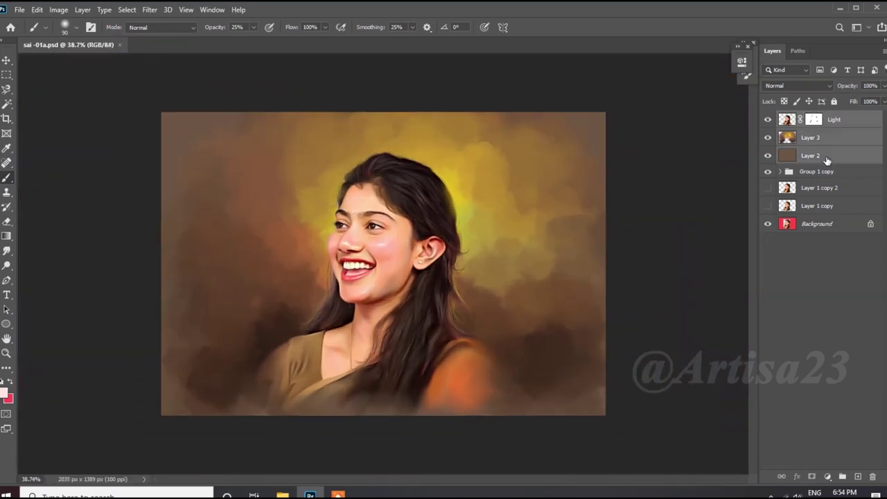
key(ctrl+g)
key(ctrl+j)
key(ctrl+e)
scroll(564, 276, up, 1)
key(ctrl+s)
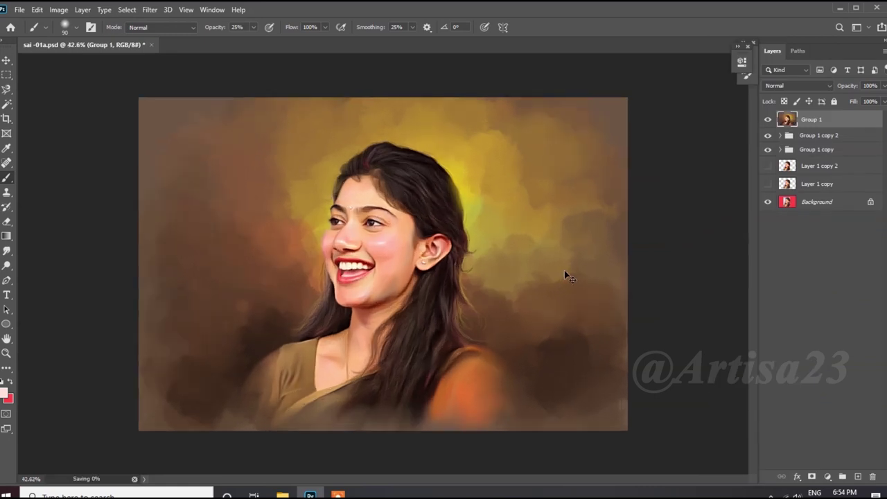
Apply Camera Raw: Contrast +16, Highlights +7, Whites +9, Blacks +3, Texture +13, Clarity +20.
click(150, 10)
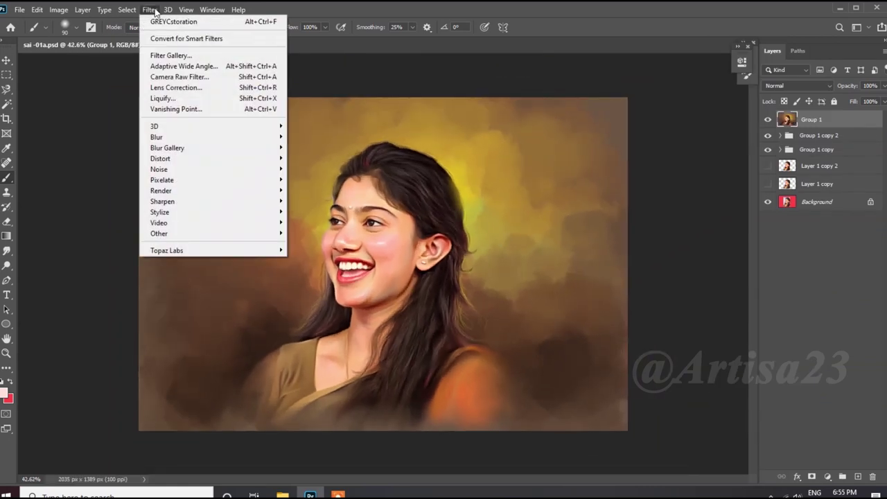
click(199, 77)
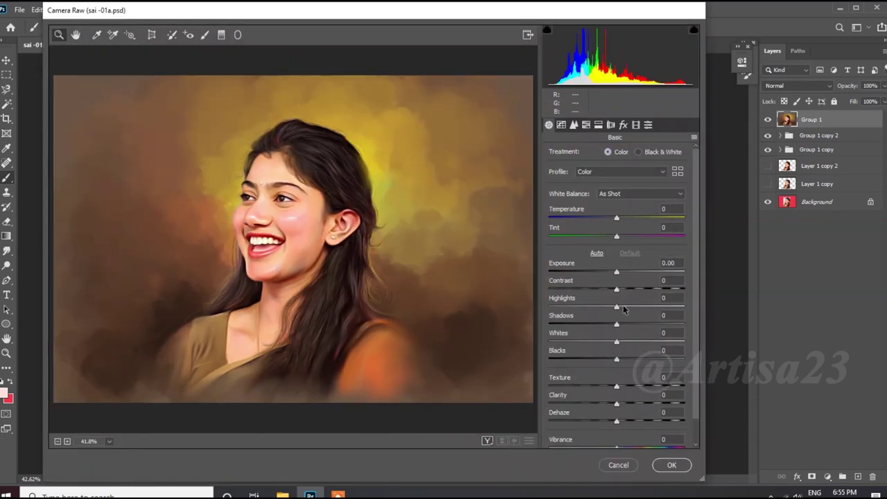
drag(616, 289, 620, 306)
drag(617, 342, 618, 359)
mouse_move(617, 401)
mouse_down()
mouse_move(625, 392)
mouse_move(629, 403)
mouse_up()
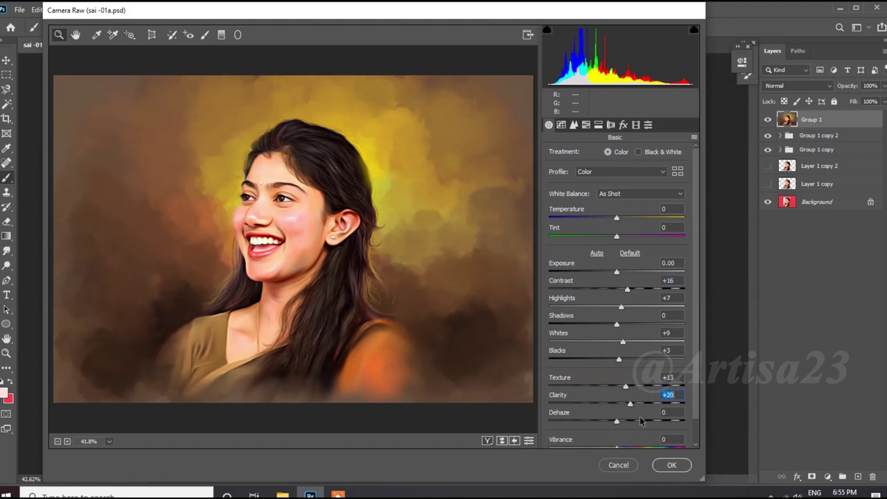
click(666, 464)
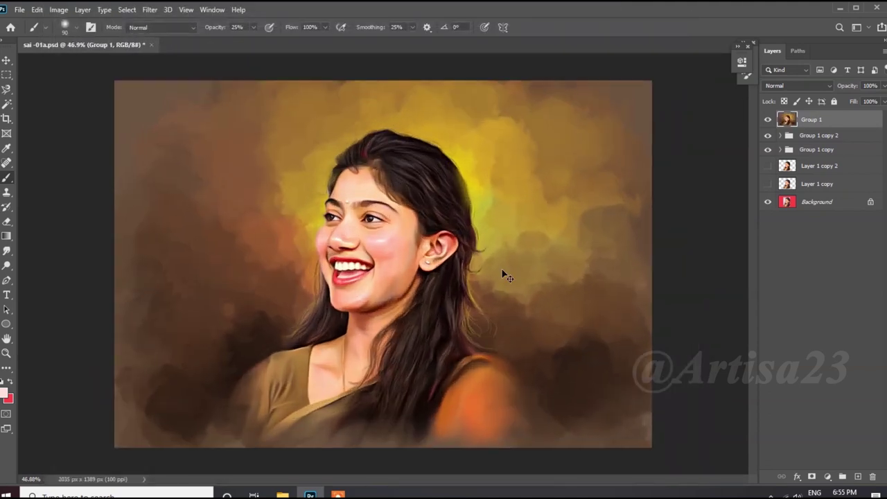